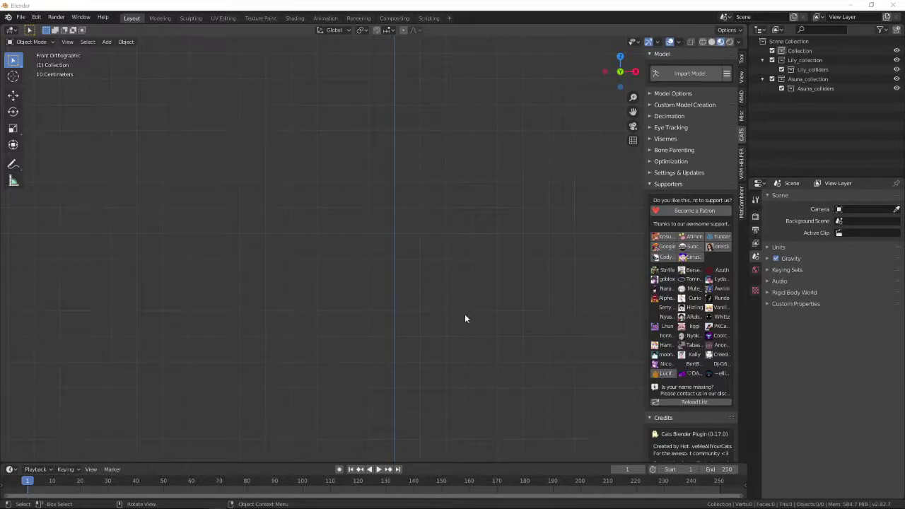
Switch to Chrome and go from the Unity download archive page to the Unity home page.
{"action": "key", "text": "alt+Tab"}
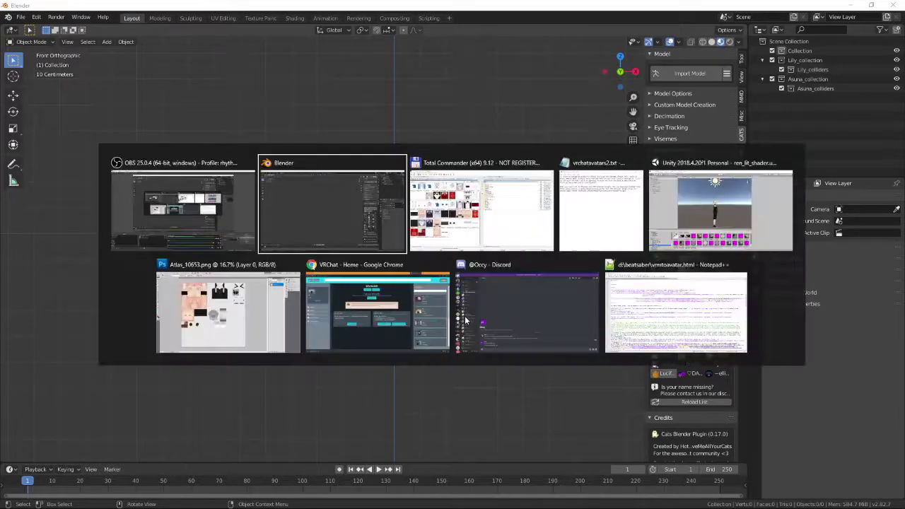
{"action": "key", "text": "alt+Tab"}
{"action": "key", "text": "alt+Tab"}
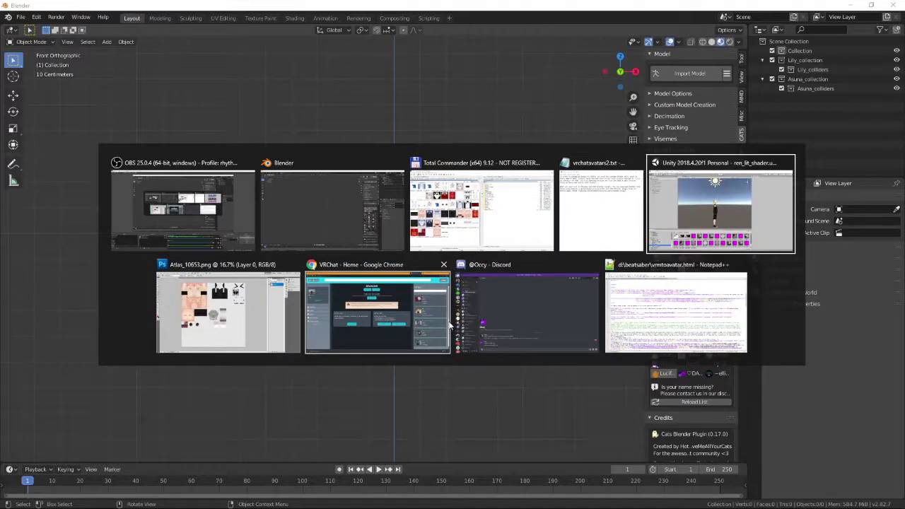
{"action": "left_click", "coordinate": [431, 341]}
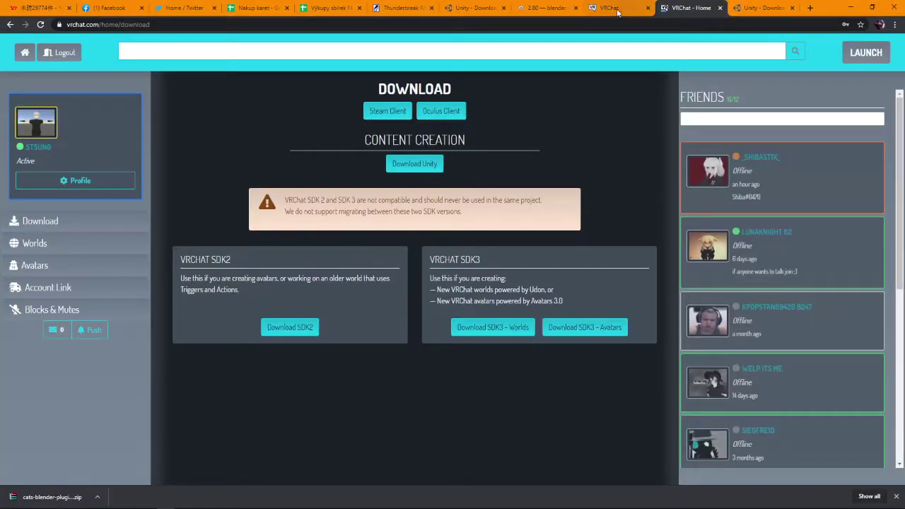
{"action": "left_click", "coordinate": [477, 8]}
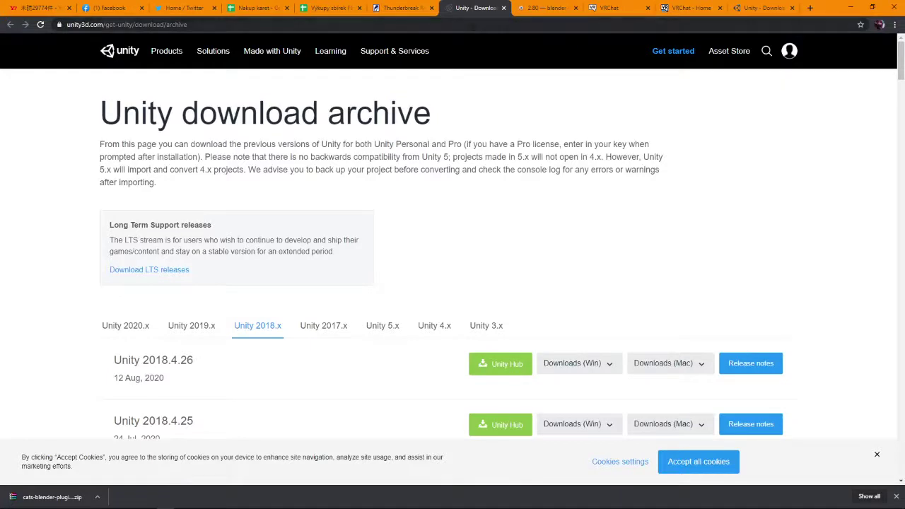
{"action": "left_click", "coordinate": [472, 24]}
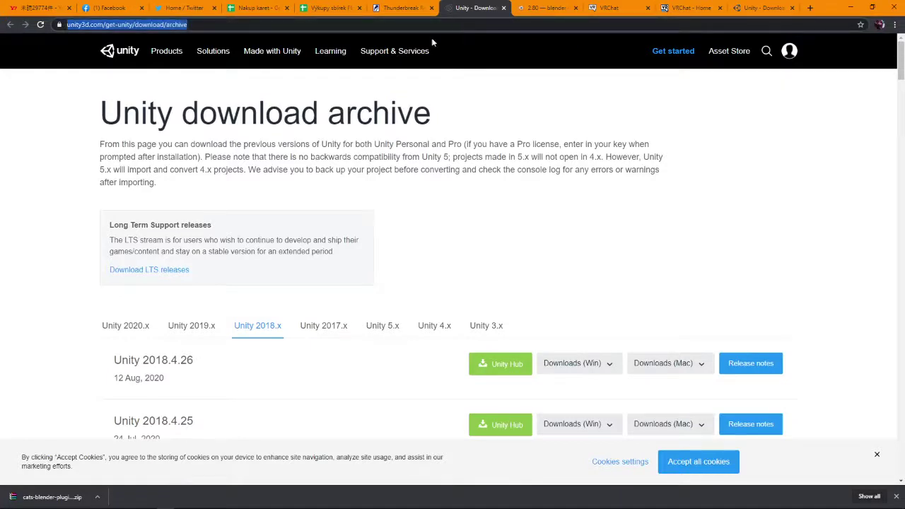
{"action": "left_click", "coordinate": [132, 56]}
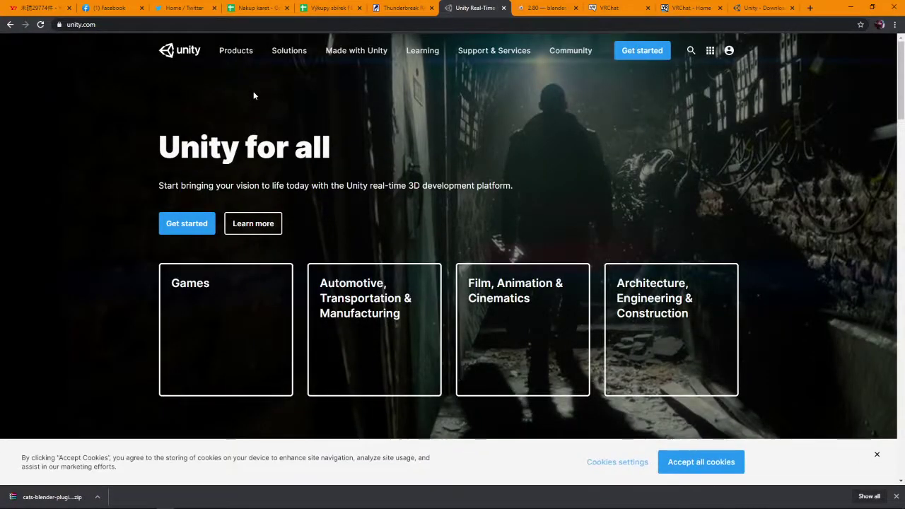
Show the individual plans in the Unity store and get started with the free Personal plan.
{"action": "mouse_move", "coordinate": [263, 52]}
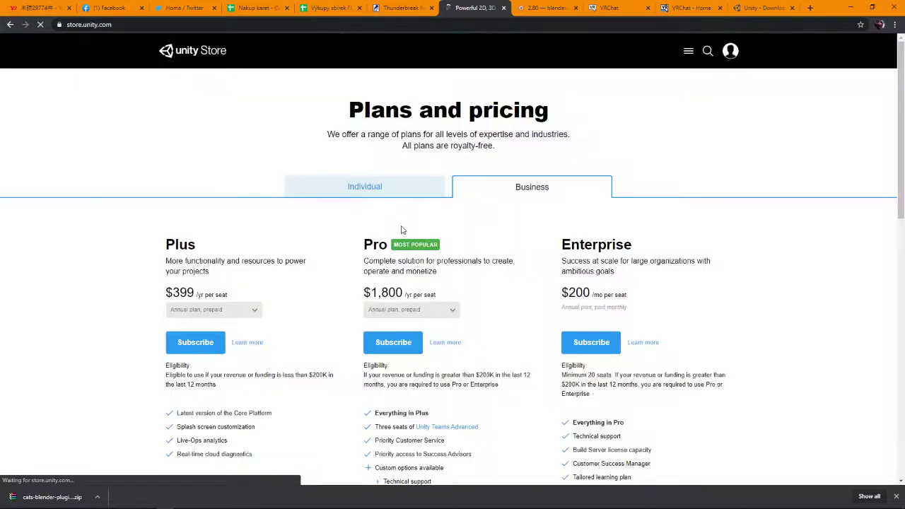
{"action": "left_click", "coordinate": [387, 192]}
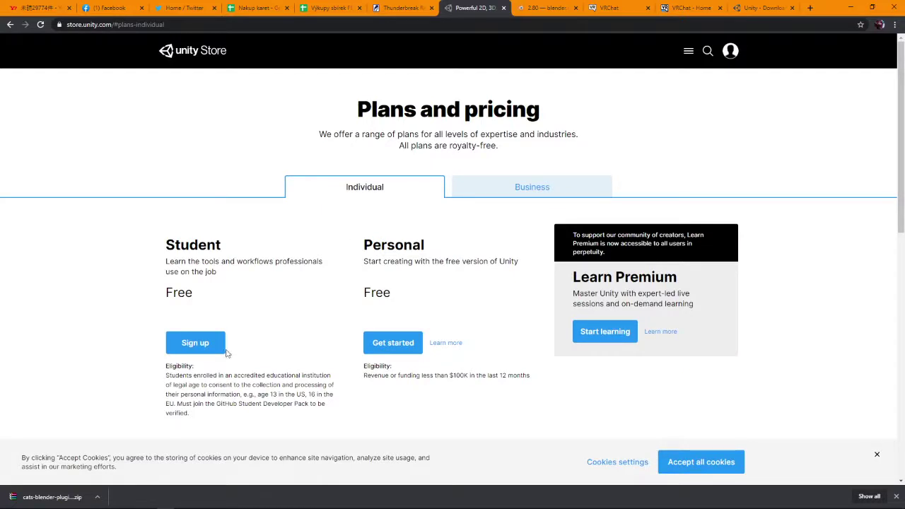
{"action": "left_click", "coordinate": [409, 346]}
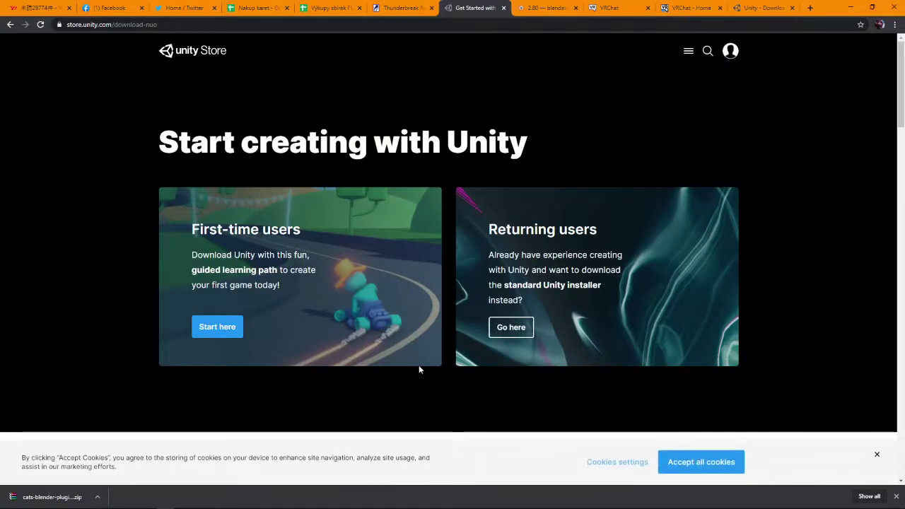
View the download terms for first-time users, dismiss them, and look through the Start creating with Unity page.
{"action": "left_click", "coordinate": [209, 328]}
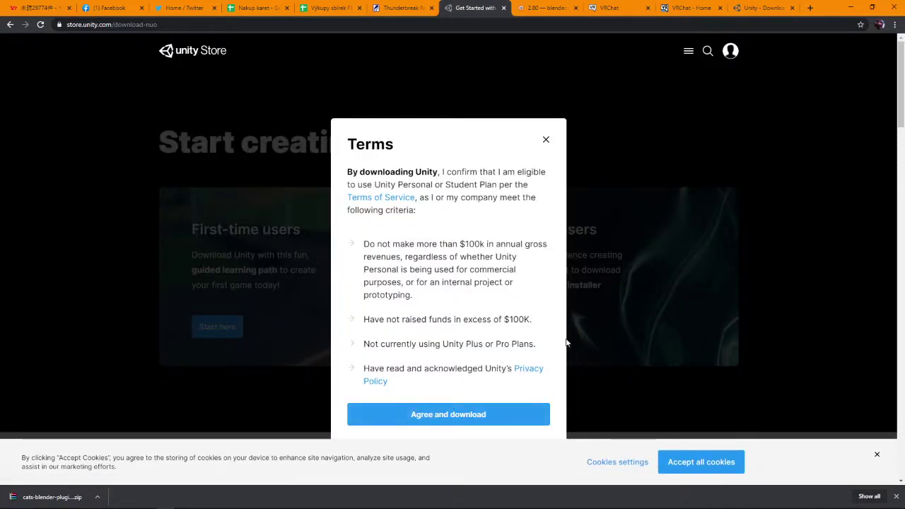
{"action": "left_click", "coordinate": [547, 141]}
{"action": "scroll", "coordinate": [558, 162], "scroll_direction": "down", "scroll_amount": 3}
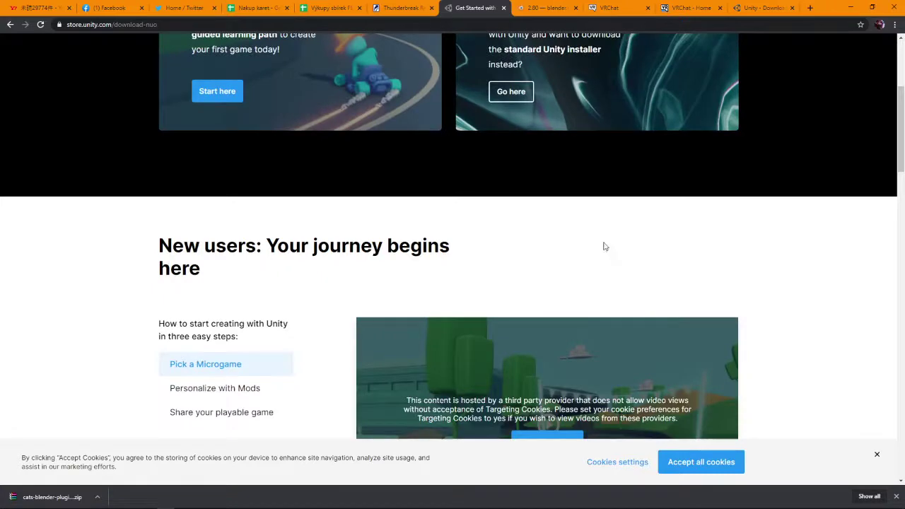
{"action": "scroll", "coordinate": [600, 243], "scroll_direction": "down", "scroll_amount": 7}
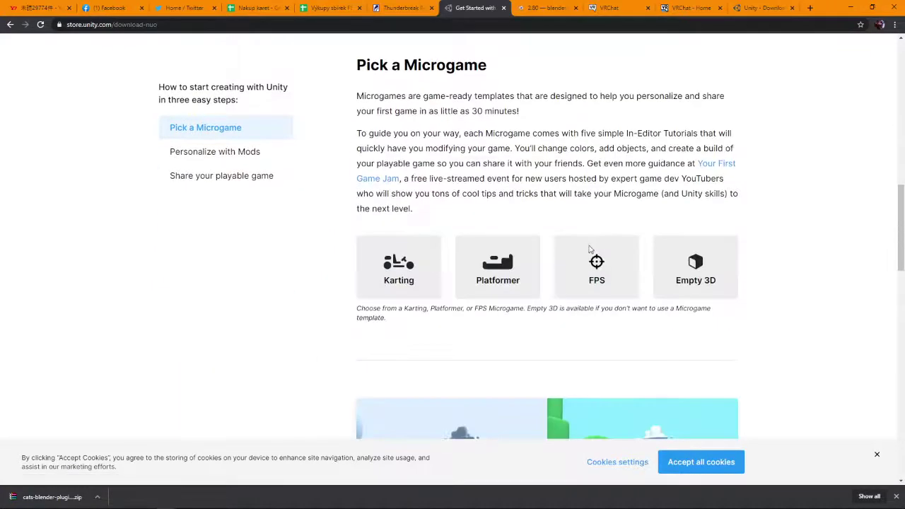
{"action": "scroll", "coordinate": [589, 248], "scroll_direction": "up", "scroll_amount": 10}
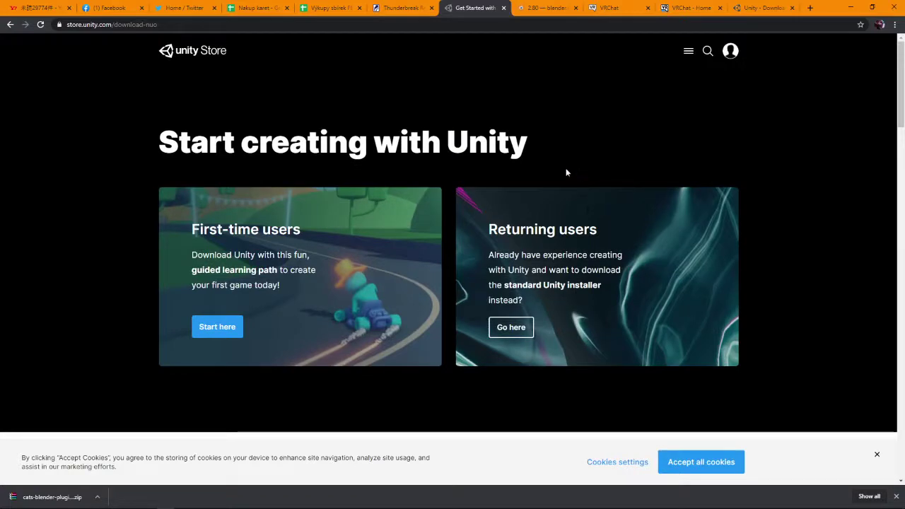
{"action": "key", "text": "super"}
{"action": "type", "text": "unity"}
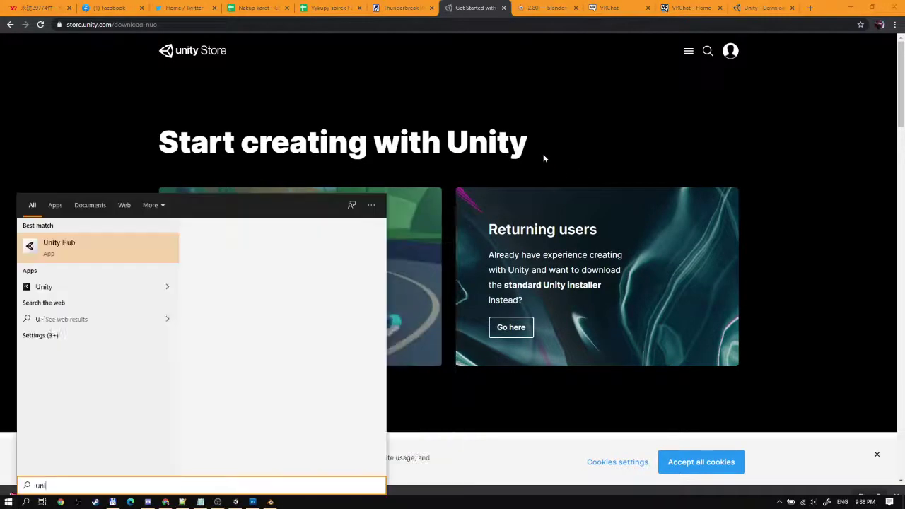
{"action": "key", "text": "Return"}
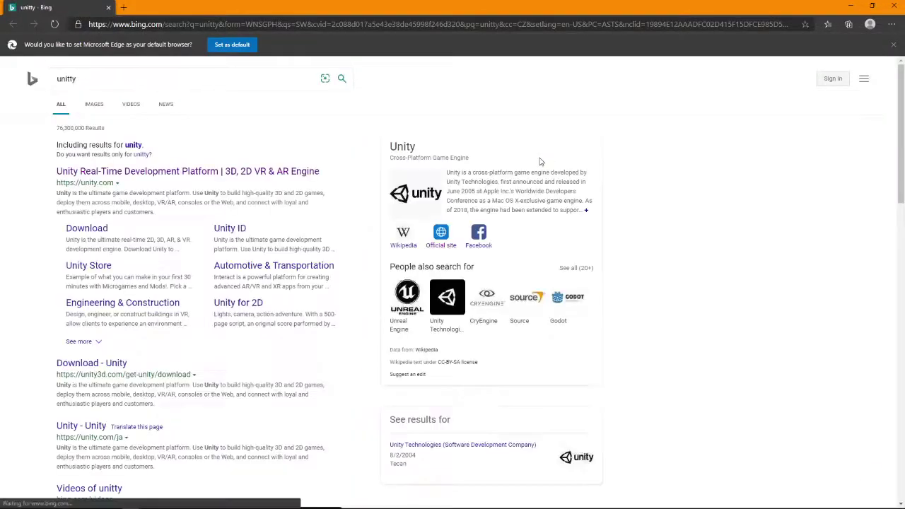
{"action": "key", "text": "alt+Tab"}
Launch Unity Hub and show the installed Unity versions.
{"action": "key", "text": "super"}
{"action": "type", "text": "unity"}
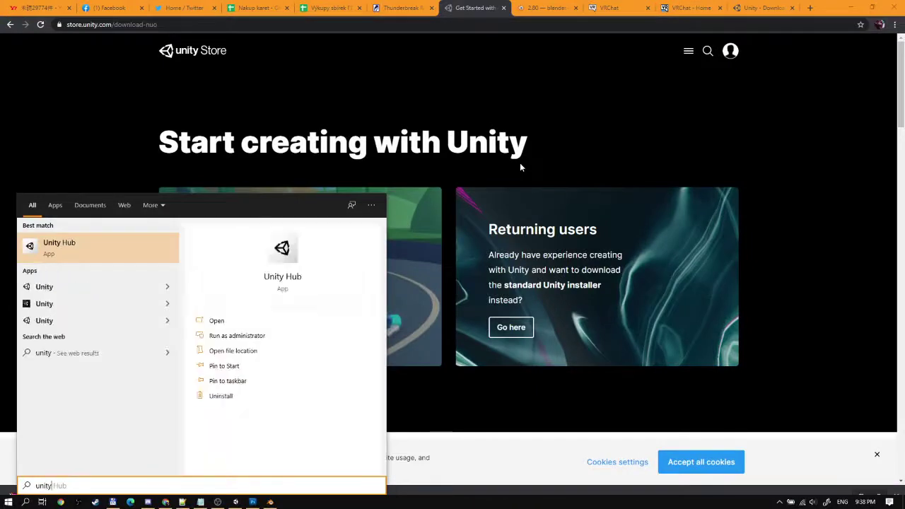
{"action": "key", "text": "Return"}
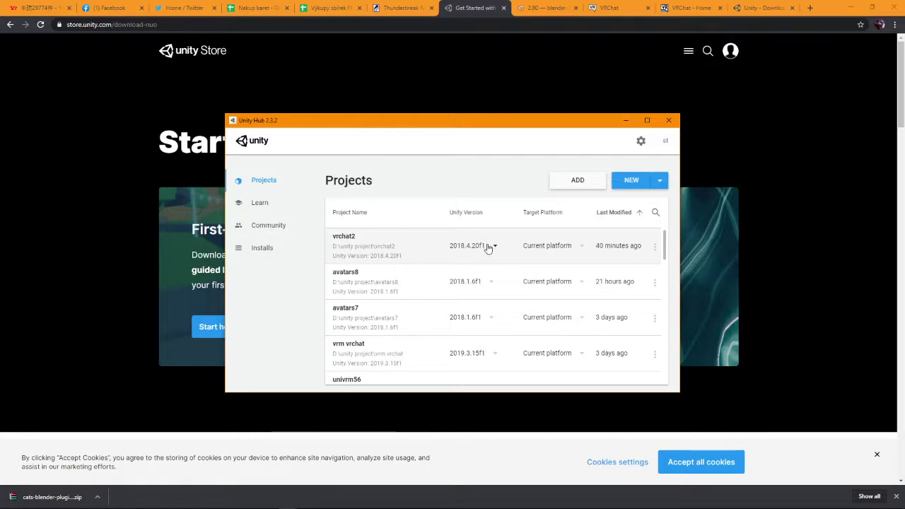
{"action": "left_click", "coordinate": [289, 254]}
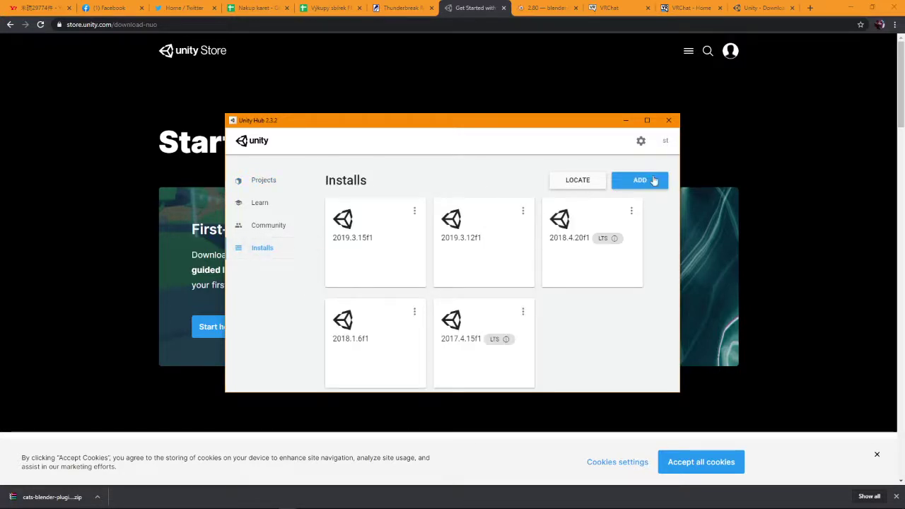
Open the download archive from the Add Unity Version dialog, choose the Unity Hub download of Unity 2018.4.20, and close the dialog.
{"action": "left_click", "coordinate": [643, 182]}
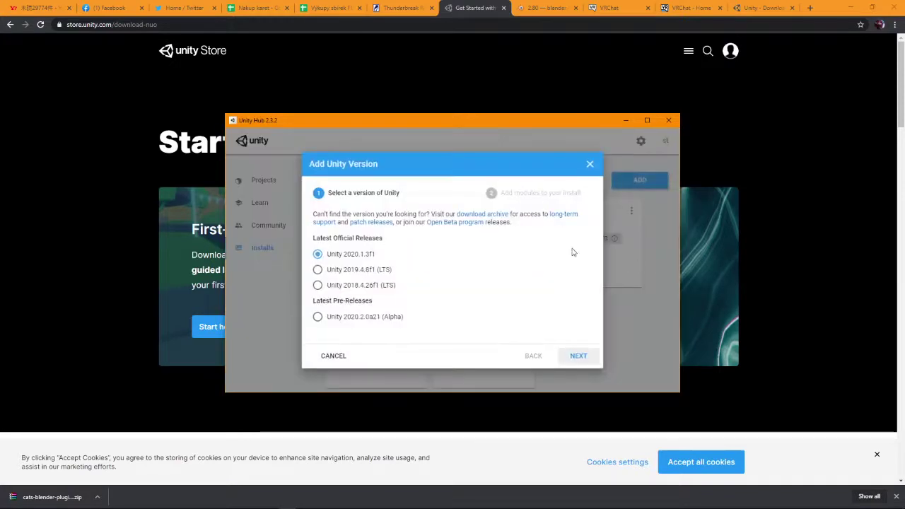
{"action": "left_click", "coordinate": [487, 215]}
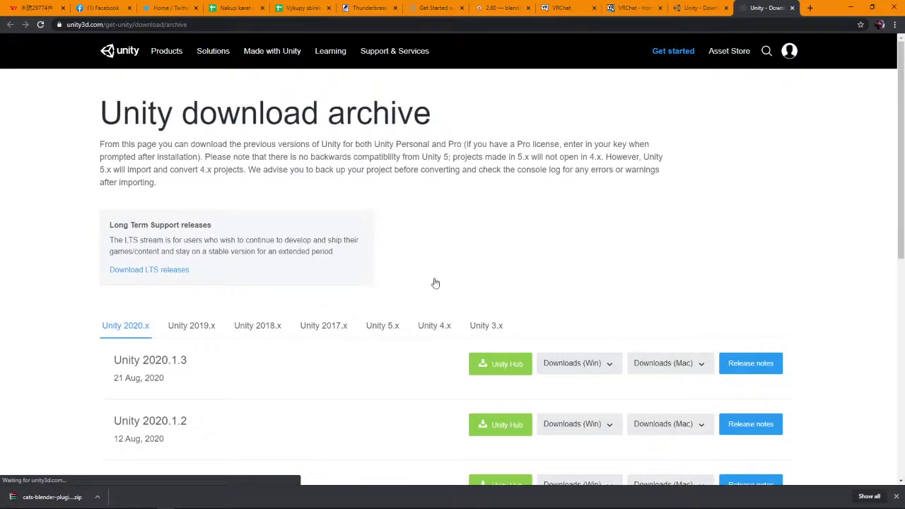
{"action": "left_click", "coordinate": [263, 328]}
{"action": "scroll", "coordinate": [270, 325], "scroll_direction": "down", "scroll_amount": 10}
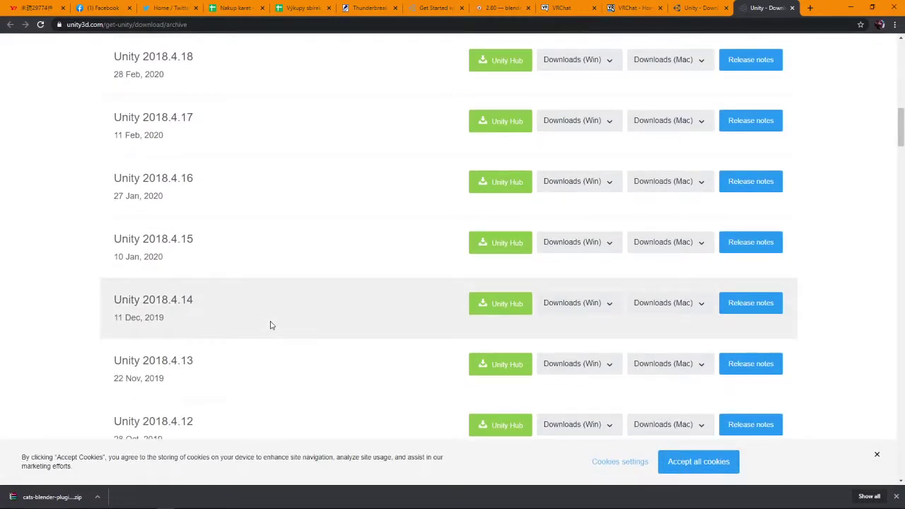
{"action": "scroll", "coordinate": [270, 325], "scroll_direction": "up", "scroll_amount": 5}
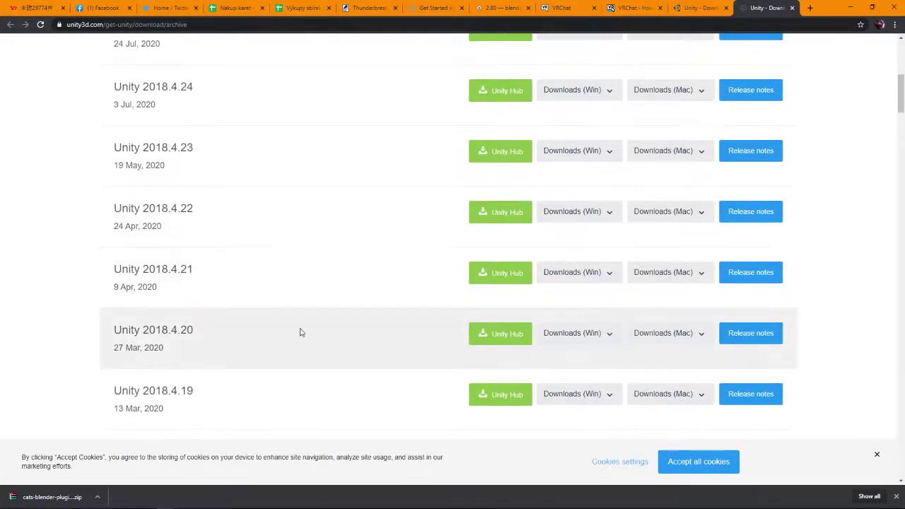
{"action": "left_click", "coordinate": [503, 339]}
{"action": "key", "text": "alt+Tab"}
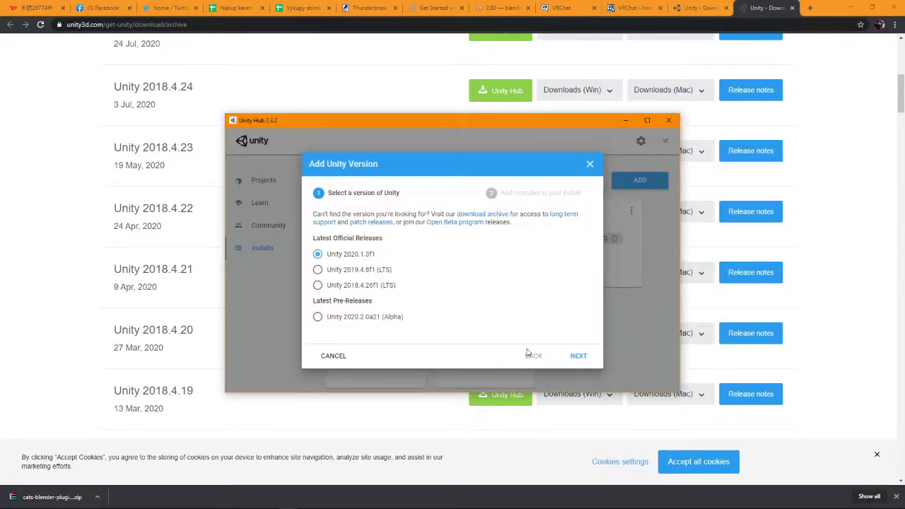
{"action": "left_click", "coordinate": [590, 165]}
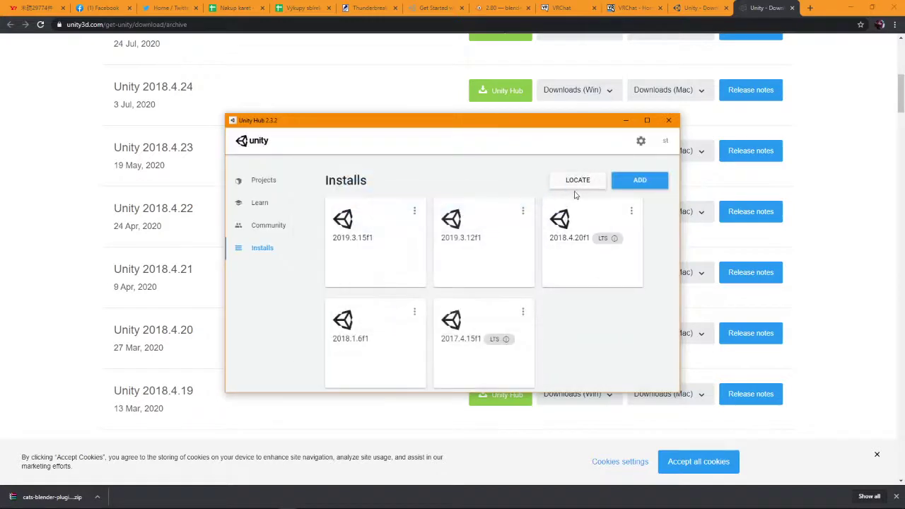
Create a new 3D project named vrchat3 with Unity 2018.4.20f1 in D:\unity project.
{"action": "left_click", "coordinate": [276, 185]}
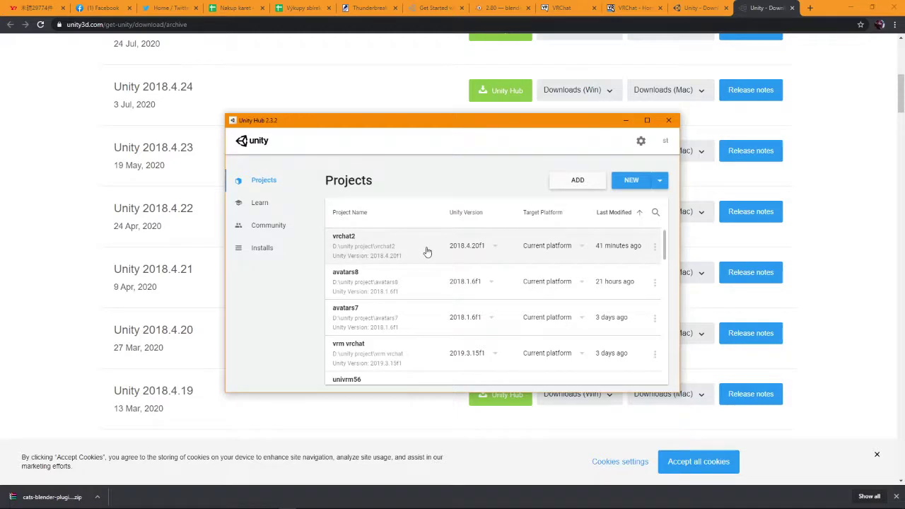
{"action": "left_click", "coordinate": [662, 182]}
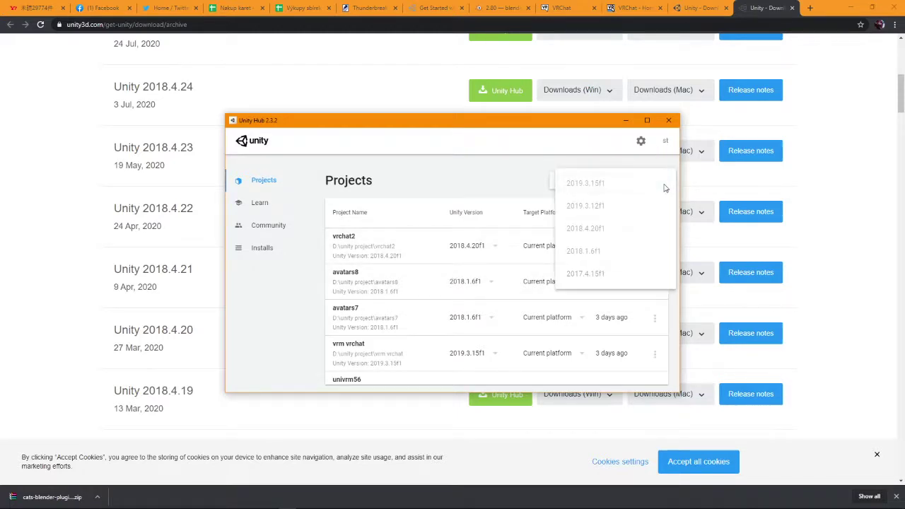
{"action": "left_click", "coordinate": [631, 228]}
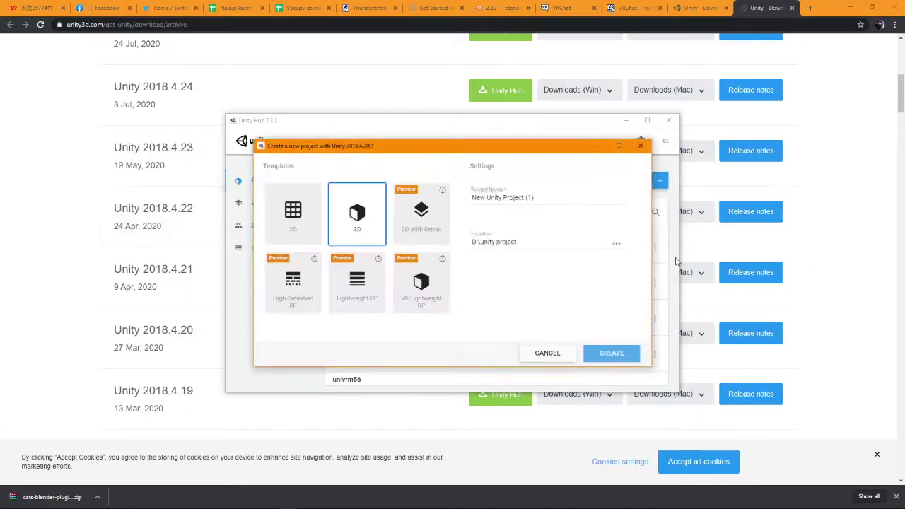
{"action": "left_click", "coordinate": [552, 204]}
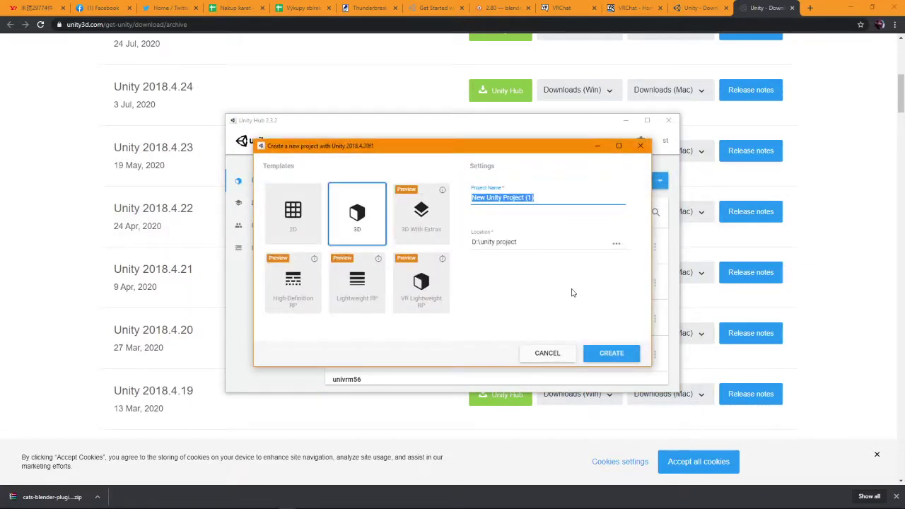
{"action": "type", "text": "vrchat3"}
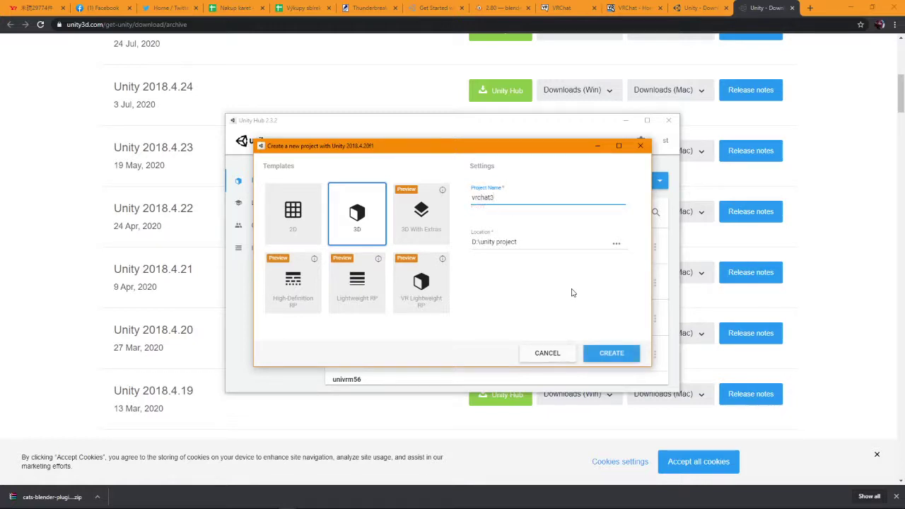
{"action": "left_click", "coordinate": [611, 353]}
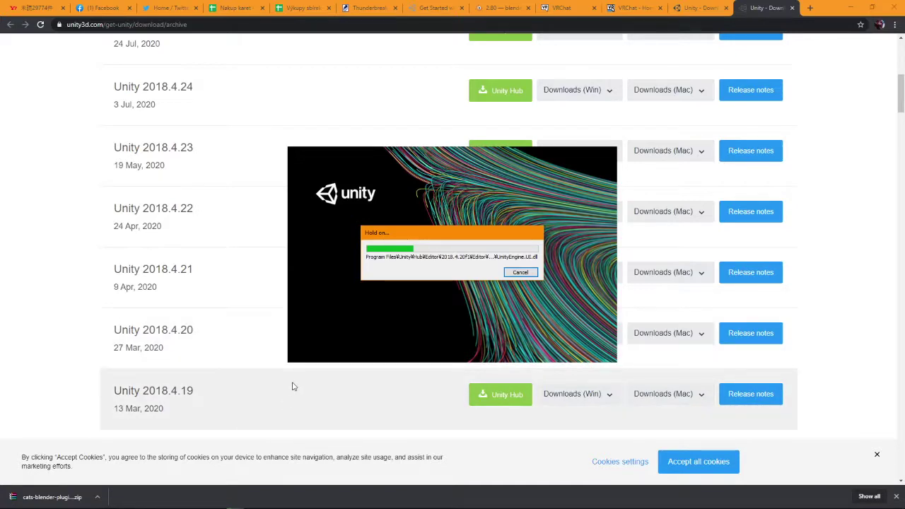
Open the Blender 2.82 release page on the Blender website.
{"action": "left_click", "coordinate": [502, 8]}
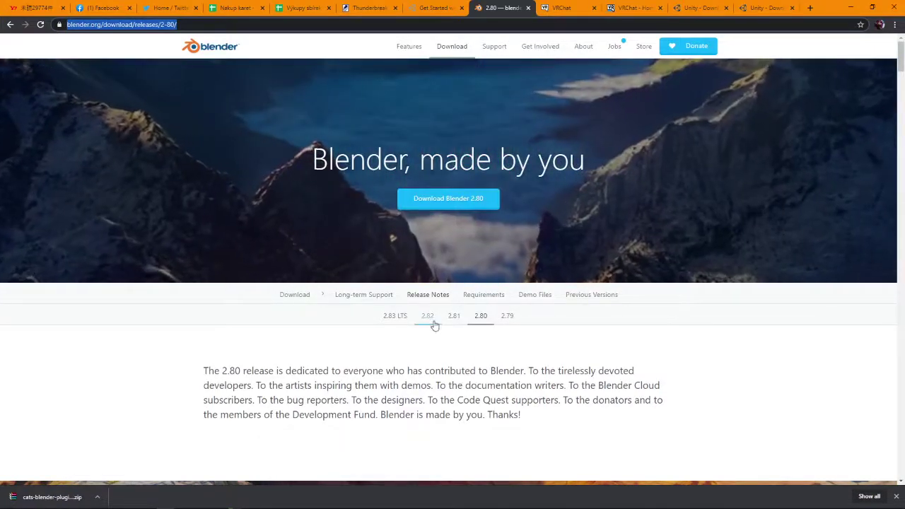
{"action": "left_click", "coordinate": [429, 317]}
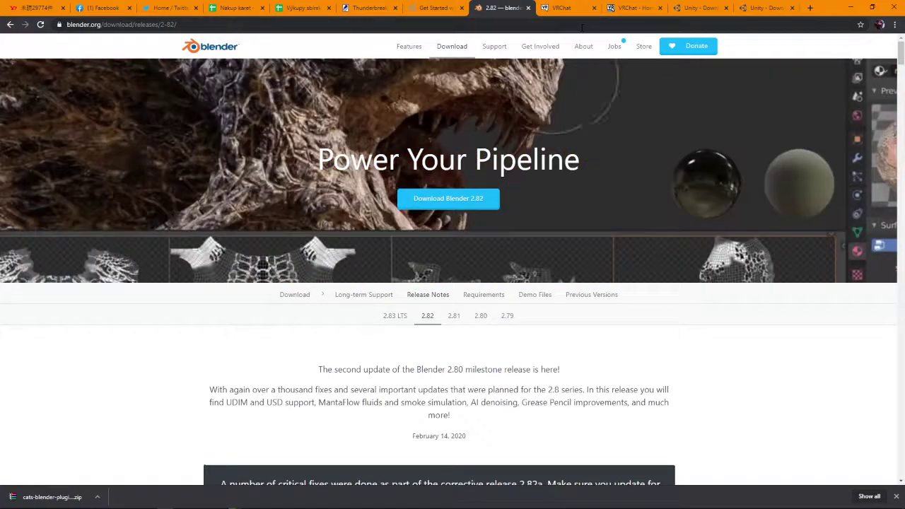
Search the web for cats blender plugin and find the download link on its GitHub page.
{"action": "left_click", "coordinate": [581, 27]}
{"action": "type", "text": "cats"}
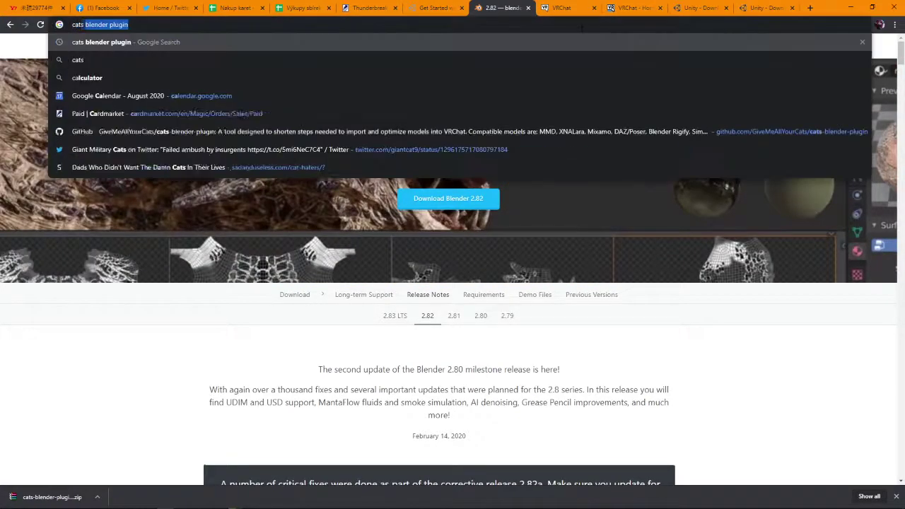
{"action": "key", "text": "Return"}
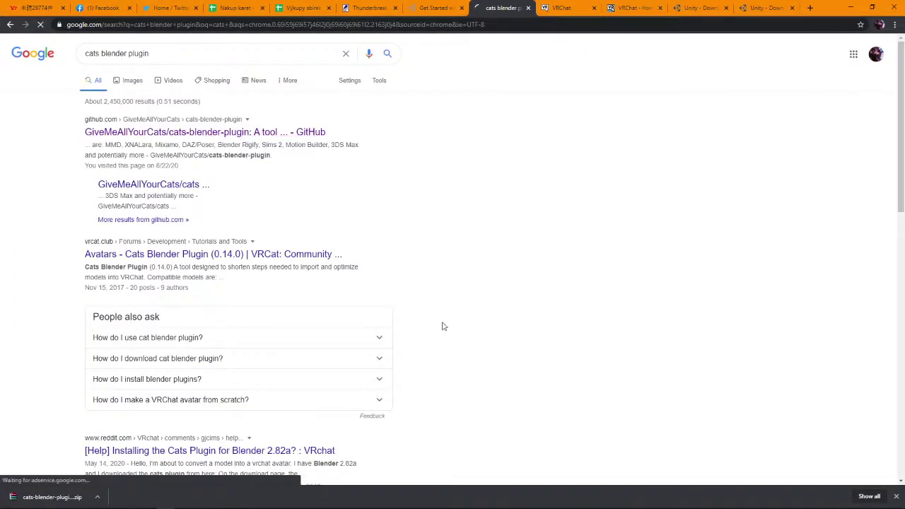
{"action": "scroll", "coordinate": [337, 293], "scroll_direction": "down", "scroll_amount": 5}
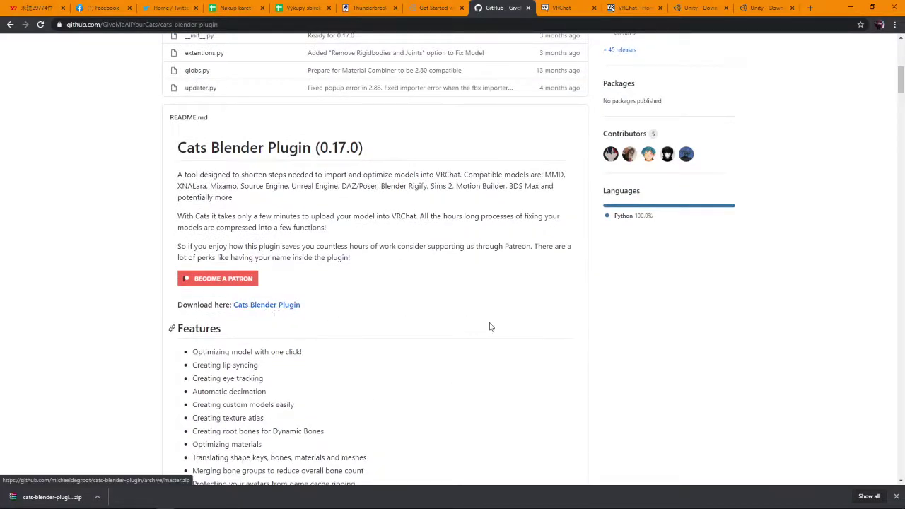
Switch to Blender, start a new general file without saving the current one, and delete the default camera, cube and light.
{"action": "key", "text": "alt+Tab"}
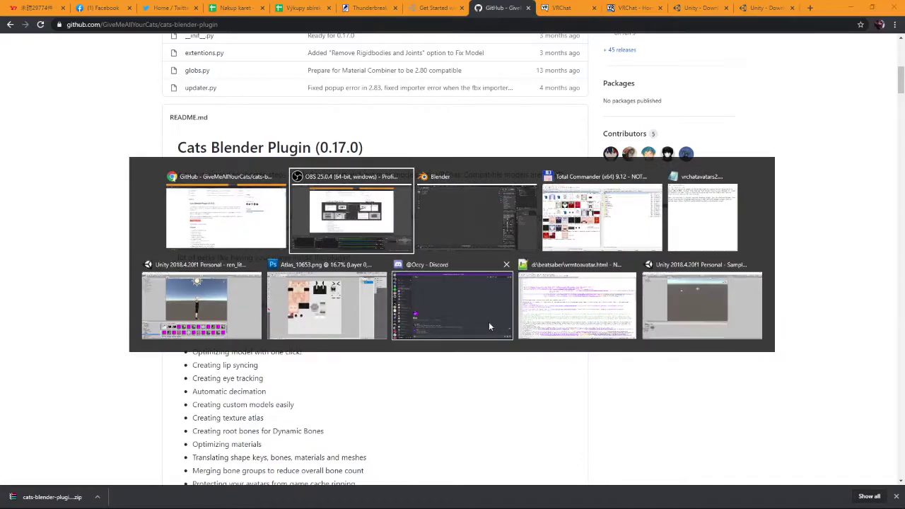
{"action": "key", "text": "alt+Tab"}
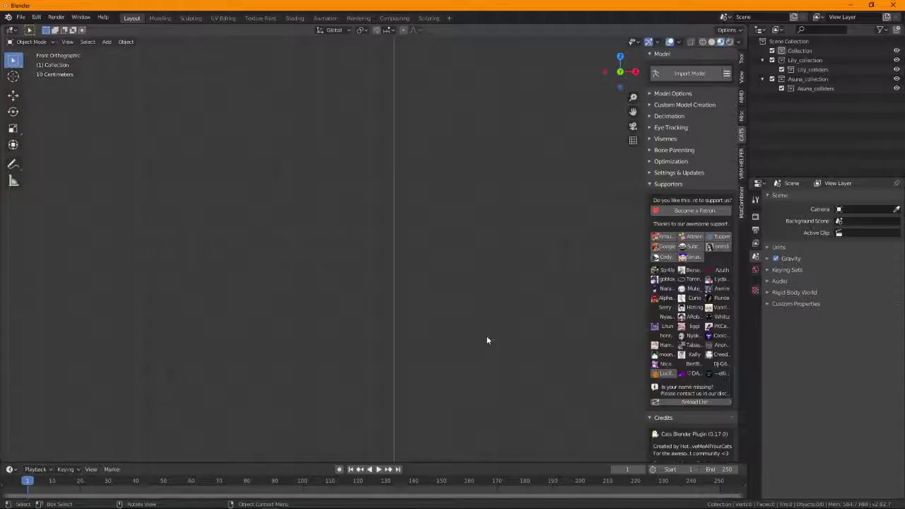
{"action": "left_click", "coordinate": [21, 16]}
{"action": "left_click", "coordinate": [26, 16]}
{"action": "left_click", "coordinate": [26, 16]}
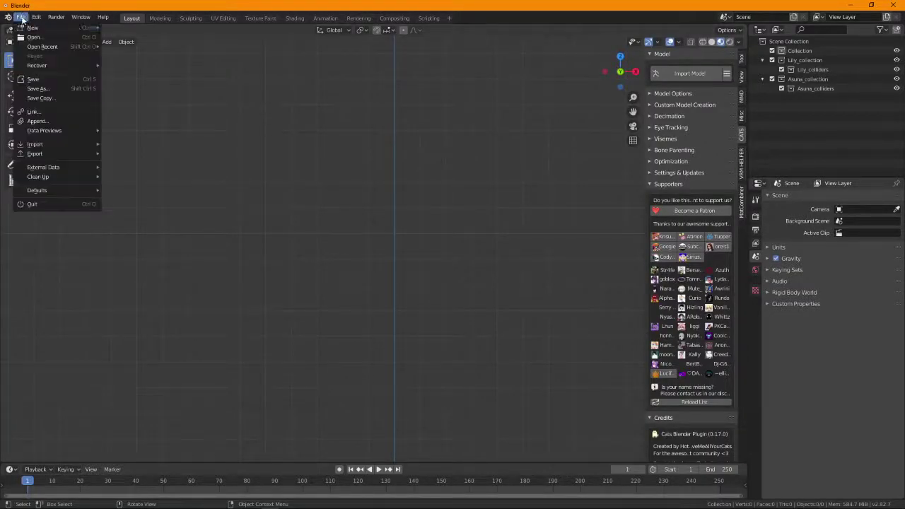
{"action": "left_click", "coordinate": [24, 17]}
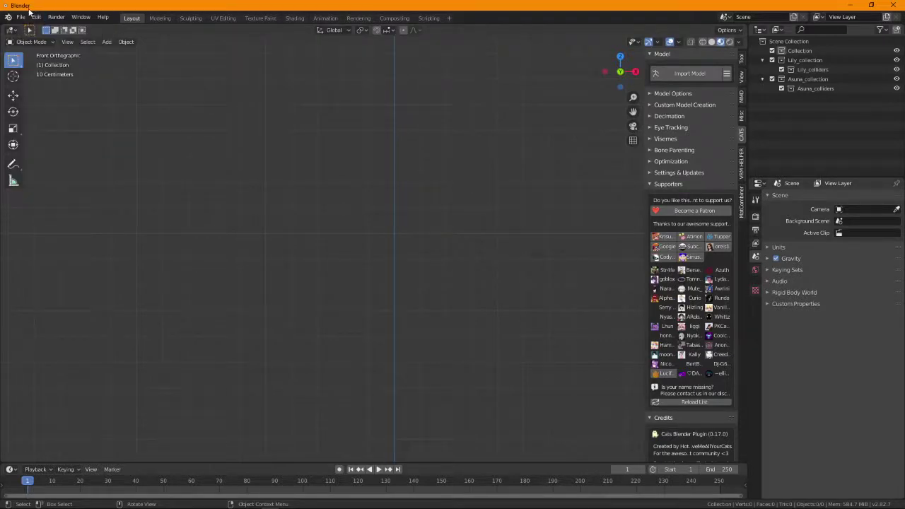
{"action": "left_click", "coordinate": [21, 16]}
{"action": "mouse_move", "coordinate": [36, 16]}
{"action": "left_click", "coordinate": [21, 16]}
{"action": "left_click", "coordinate": [125, 32]}
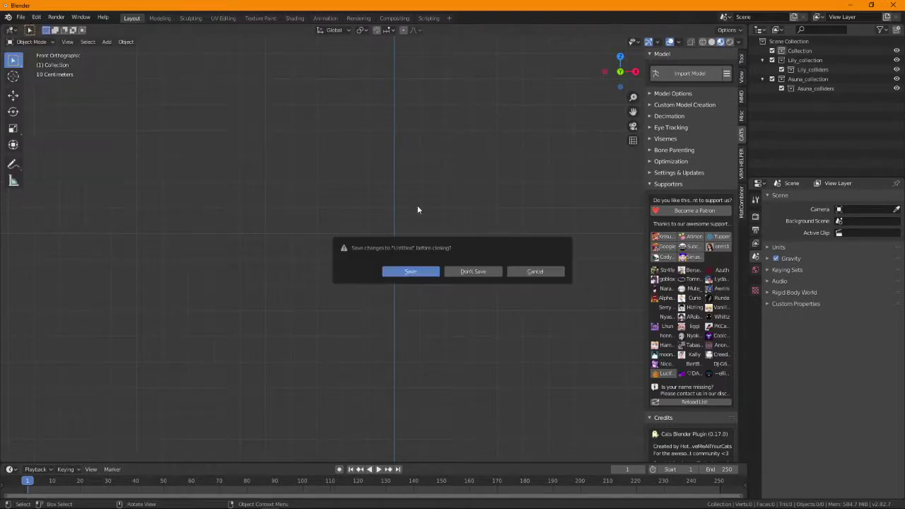
{"action": "left_click", "coordinate": [489, 272]}
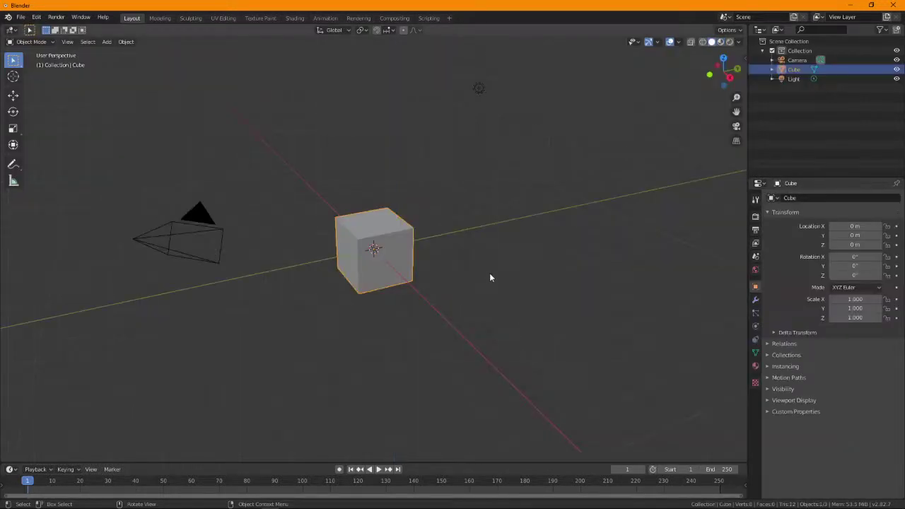
{"action": "left_click_drag", "start_coordinate": [202, 109], "coordinate": [607, 359]}
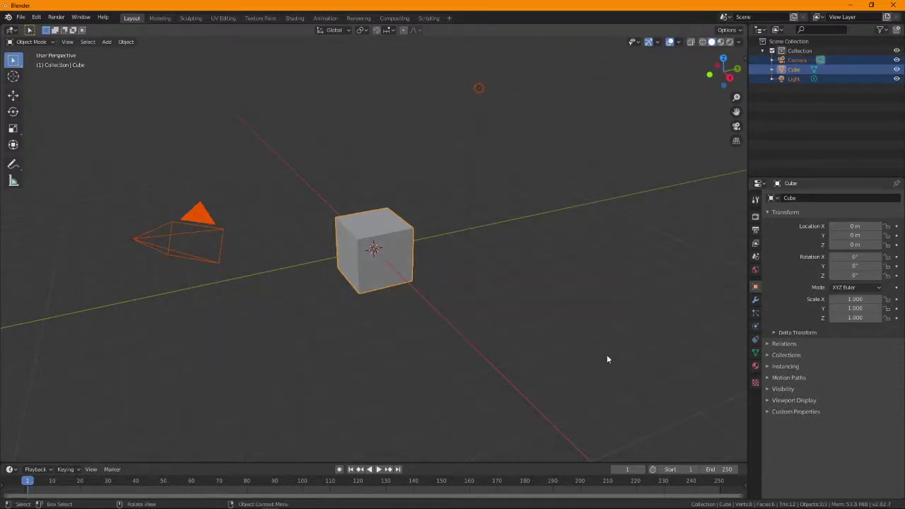
{"action": "key", "text": "Delete"}
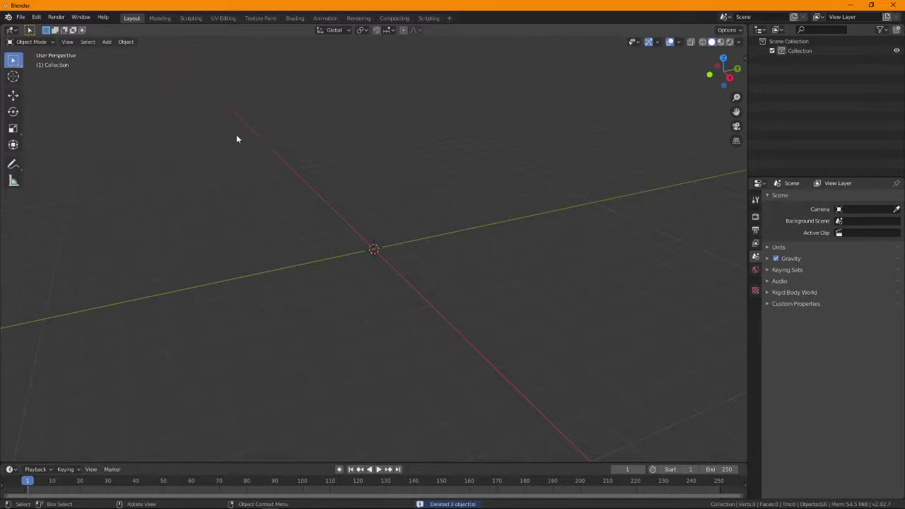
Locate cats-blender-plugin-master.zip in the Downloads vrchat folder for add-on installation, then cancel and close the preferences.
{"action": "left_click", "coordinate": [36, 17]}
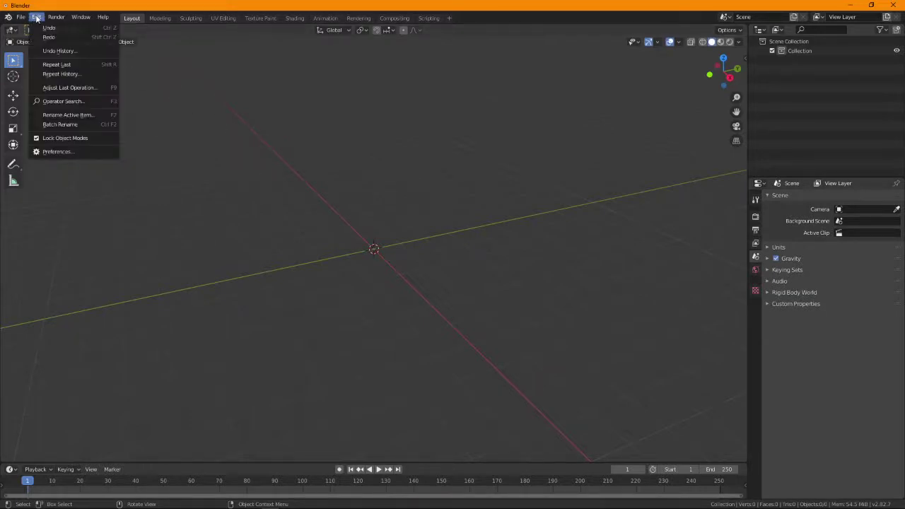
{"action": "left_click", "coordinate": [87, 154]}
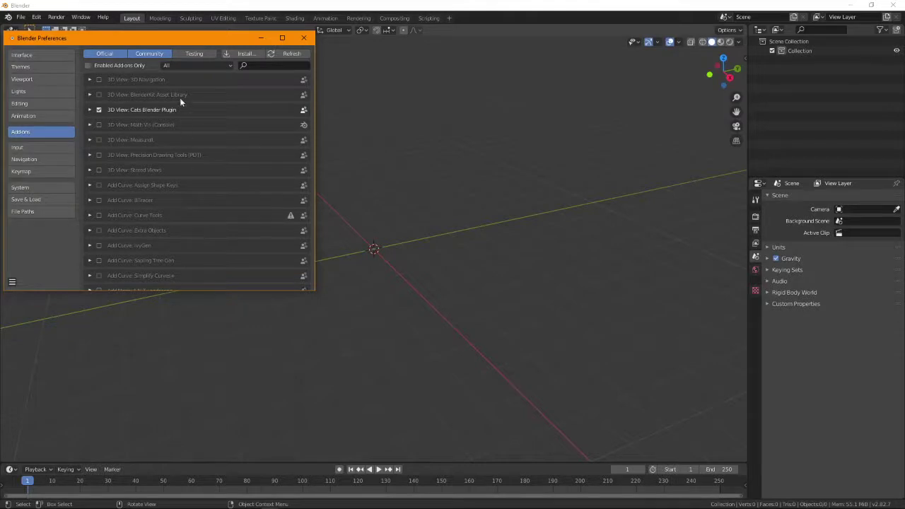
{"action": "left_click", "coordinate": [246, 54]}
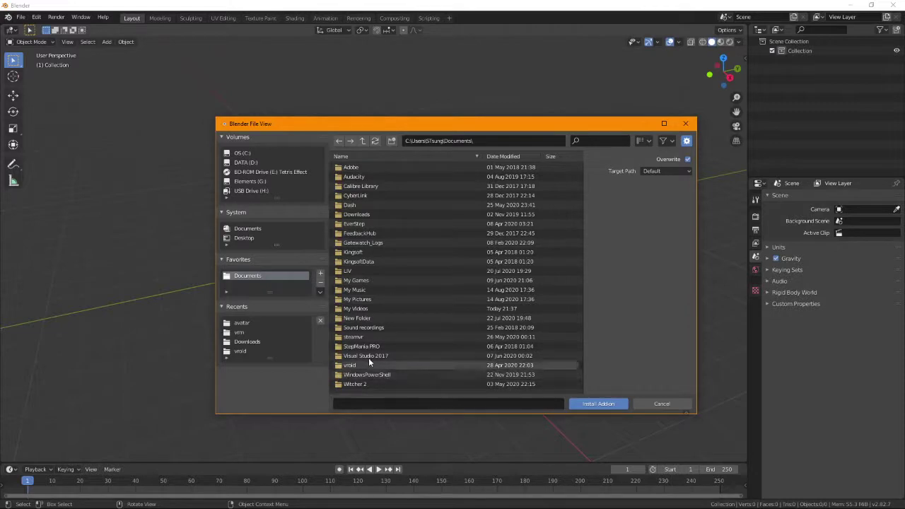
{"action": "left_click", "coordinate": [262, 339]}
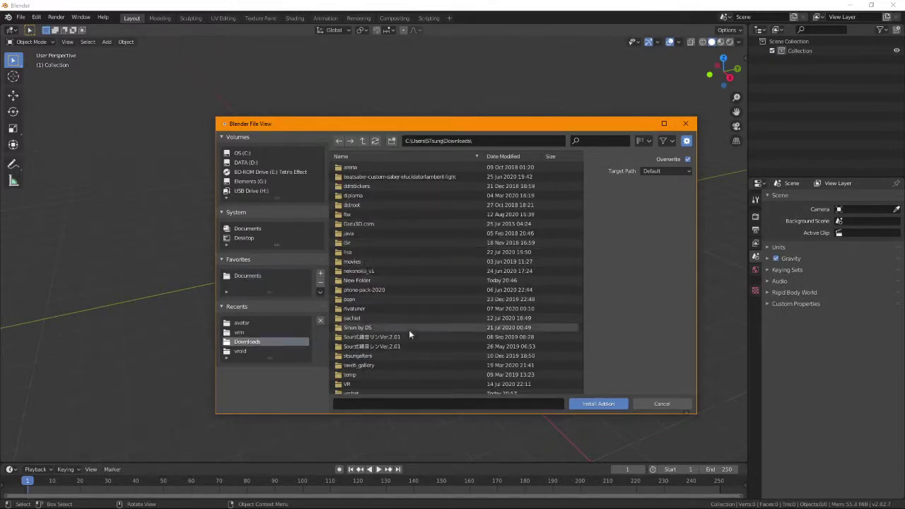
{"action": "scroll", "coordinate": [409, 334], "scroll_direction": "down", "scroll_amount": 2}
{"action": "double_click", "coordinate": [383, 364]}
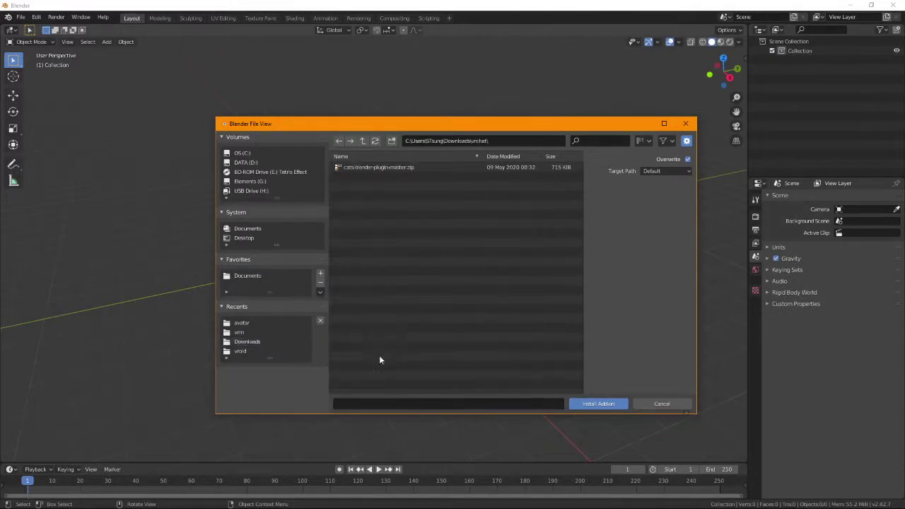
{"action": "left_click", "coordinate": [389, 168]}
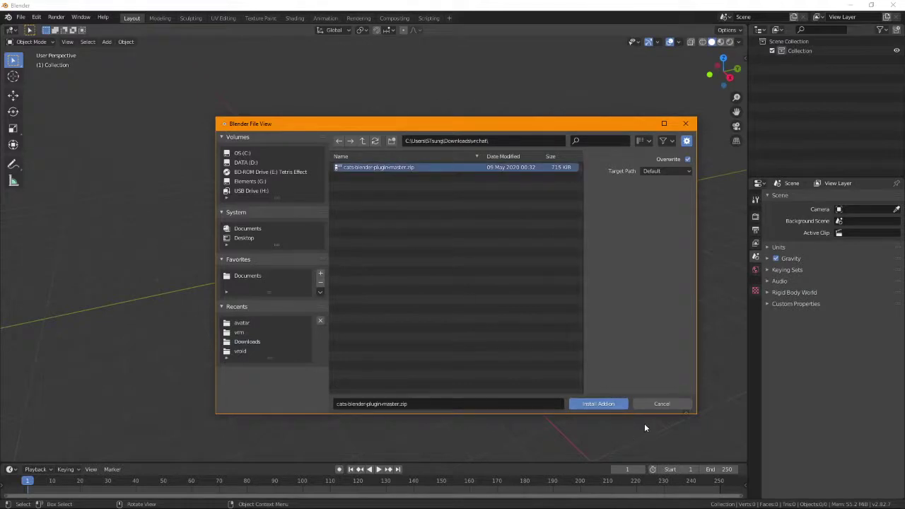
{"action": "left_click", "coordinate": [660, 404]}
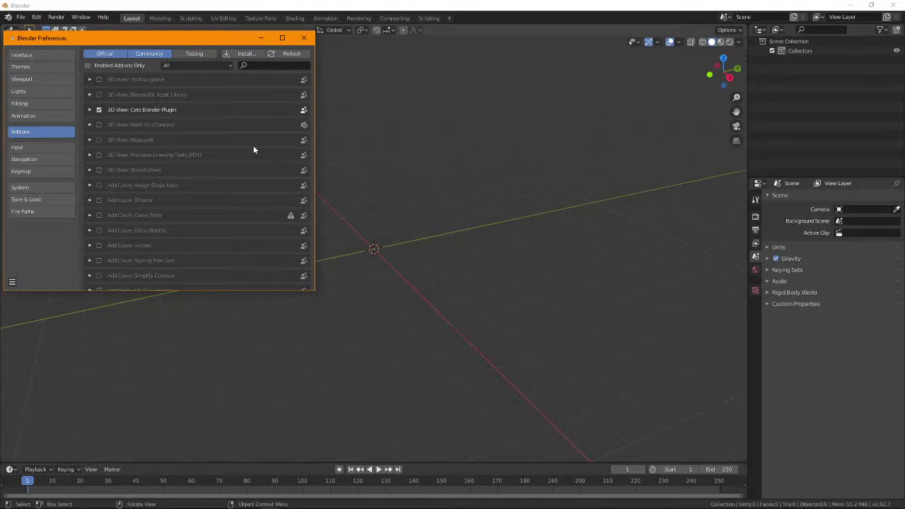
{"action": "left_click", "coordinate": [304, 38]}
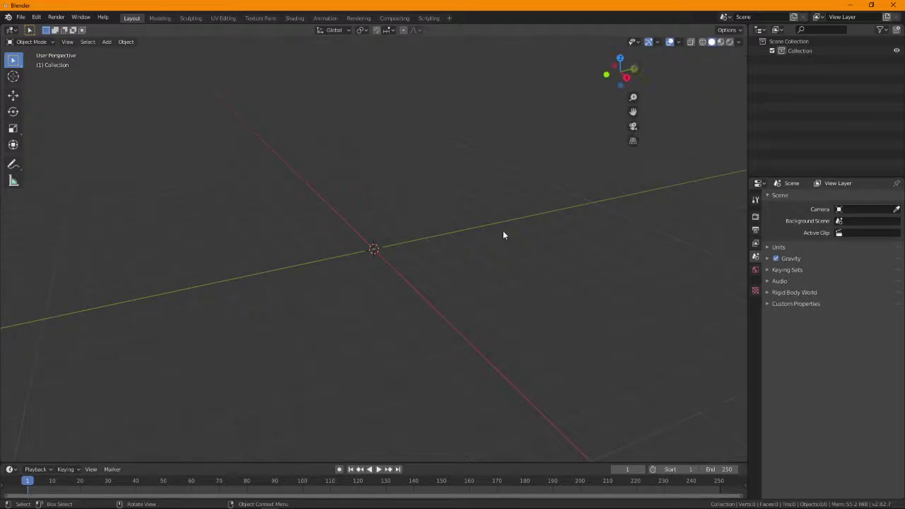
Show the CATS tools in the viewport sidebar and import asuna_anyone.vrm from the vroid vrm folder.
{"action": "key", "text": "n"}
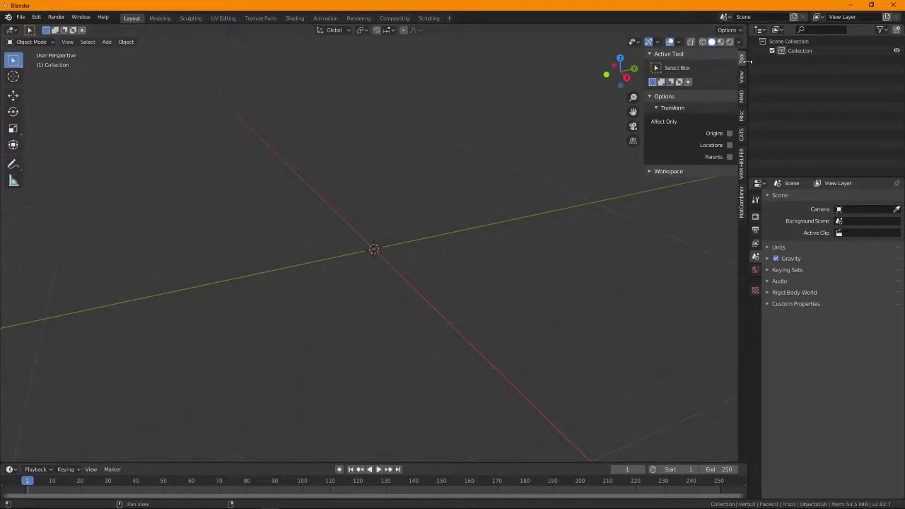
{"action": "left_click", "coordinate": [740, 135]}
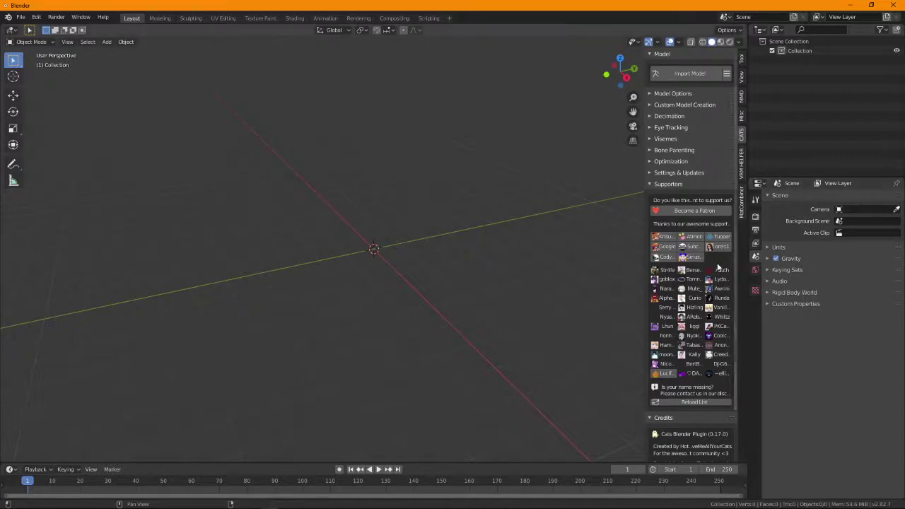
{"action": "left_click", "coordinate": [21, 16]}
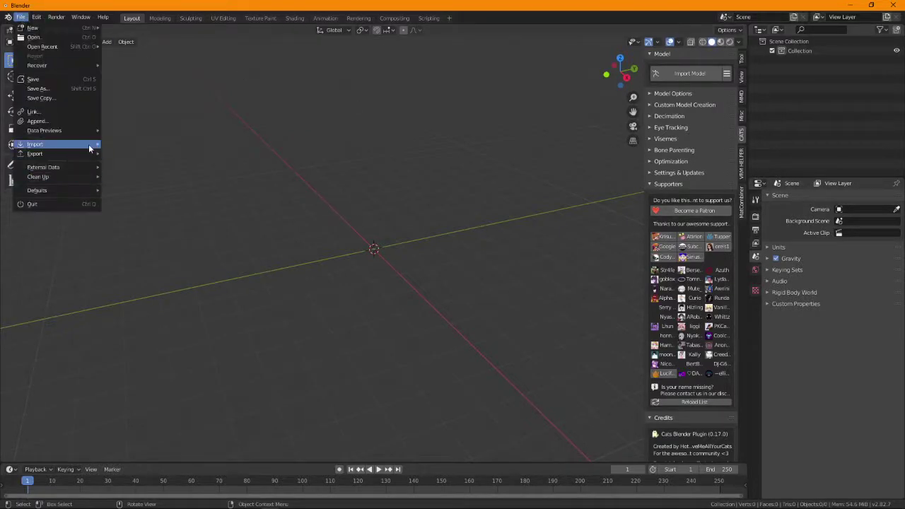
{"action": "mouse_move", "coordinate": [88, 144]}
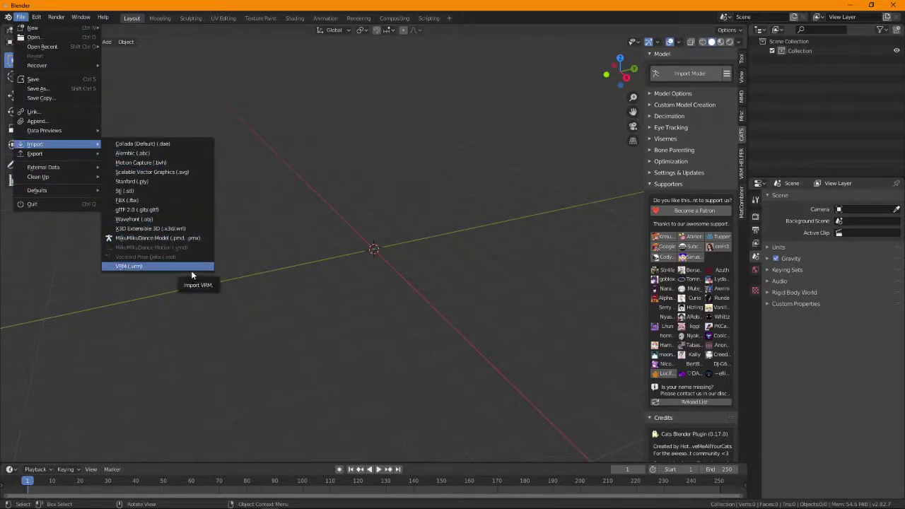
{"action": "left_click", "coordinate": [190, 269]}
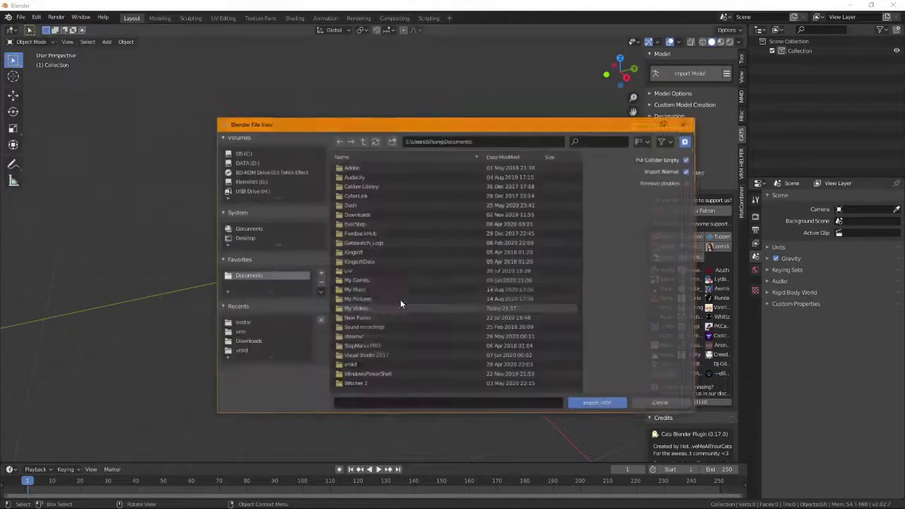
{"action": "left_click", "coordinate": [460, 337]}
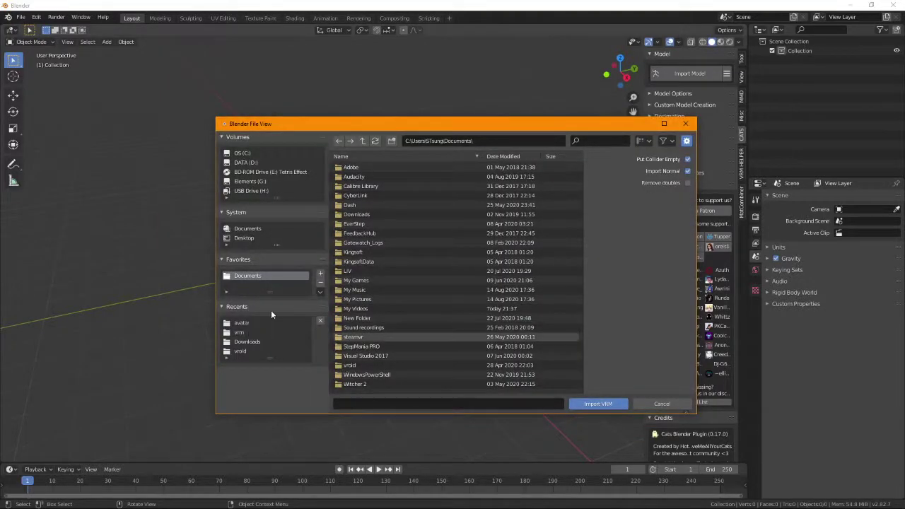
{"action": "left_click", "coordinate": [274, 332]}
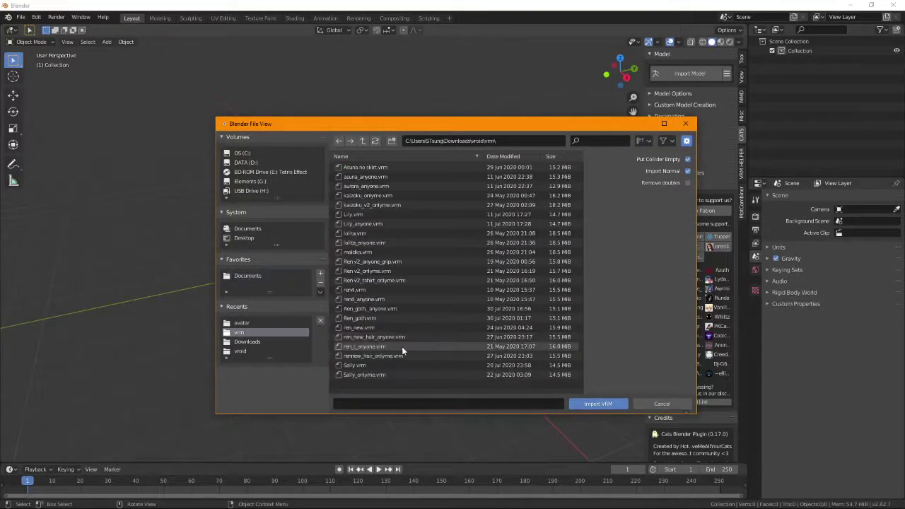
{"action": "left_click", "coordinate": [394, 178]}
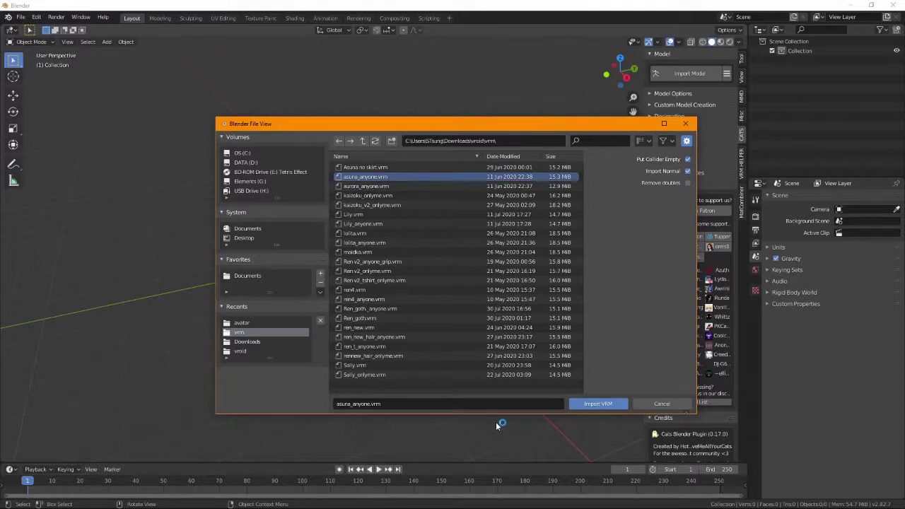
{"action": "key", "text": "Return"}
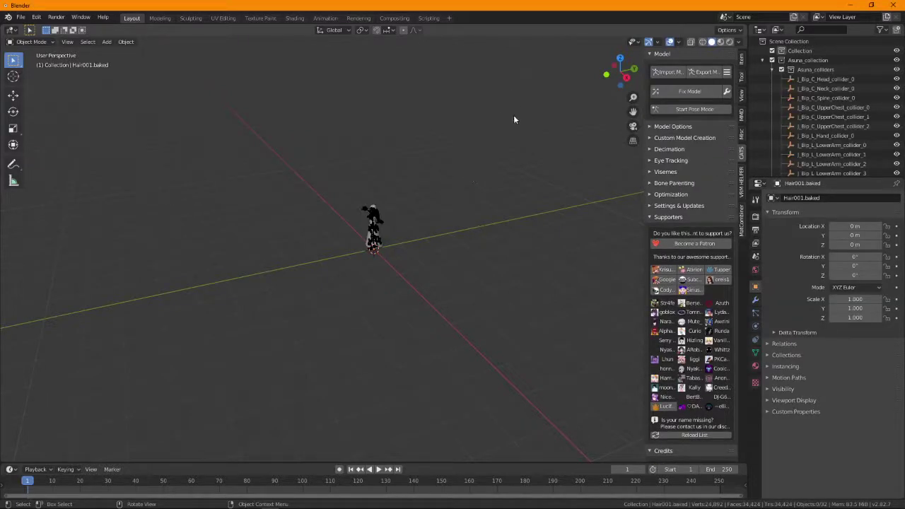
Run the Cats plugin's Fix Model operation on the imported avatar.
{"action": "left_click", "coordinate": [716, 92]}
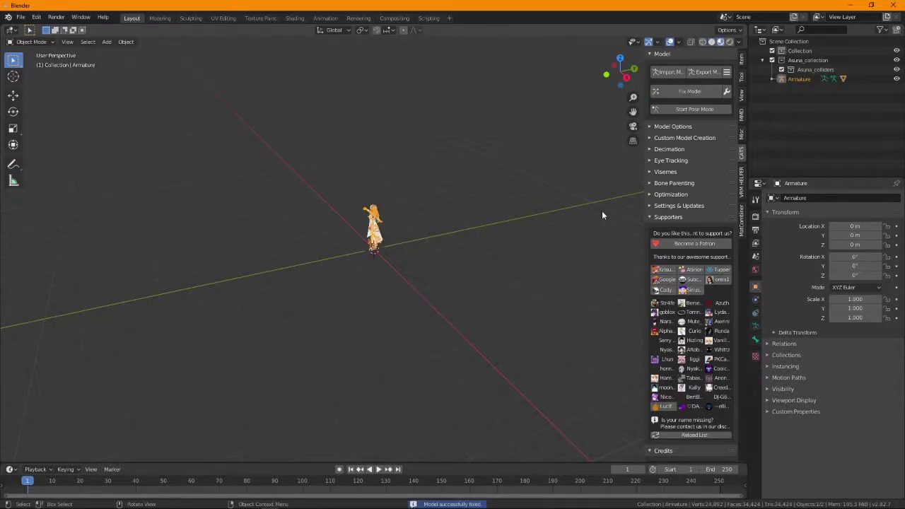
{"action": "scroll", "coordinate": [601, 214], "scroll_direction": "up", "scroll_amount": 8}
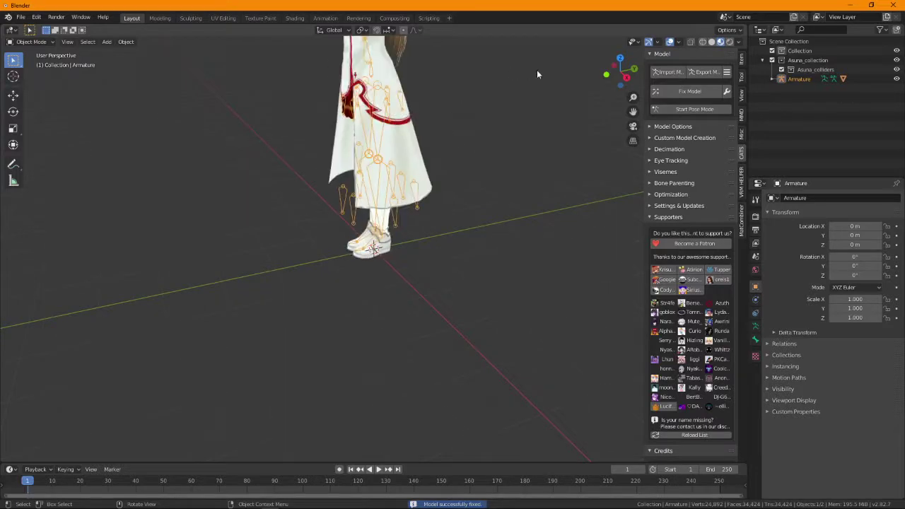
{"action": "left_click", "coordinate": [606, 73]}
{"action": "left_click_drag", "start_coordinate": [633, 111], "coordinate": [615, 270]}
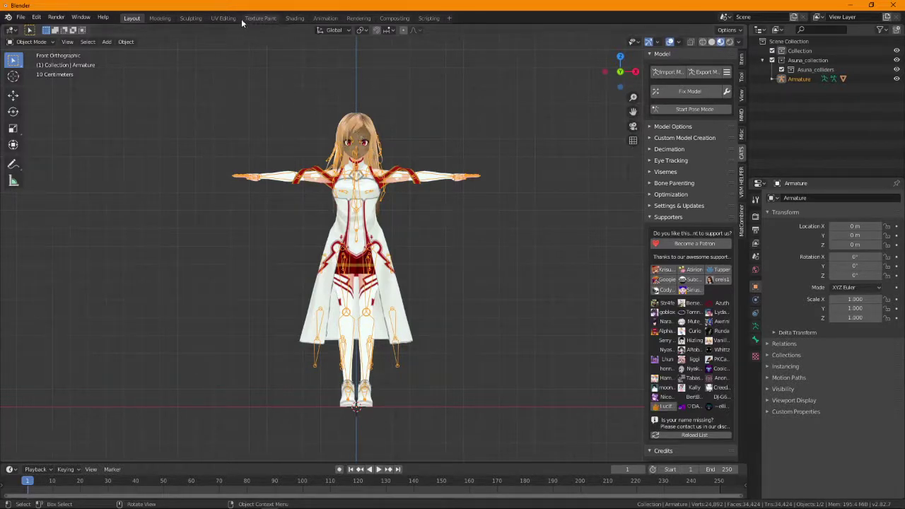
Select the avatar's body mesh in the Shading workspace and choose its F00_000_00_Face_00_SKIN material slot.
{"action": "left_click", "coordinate": [294, 17]}
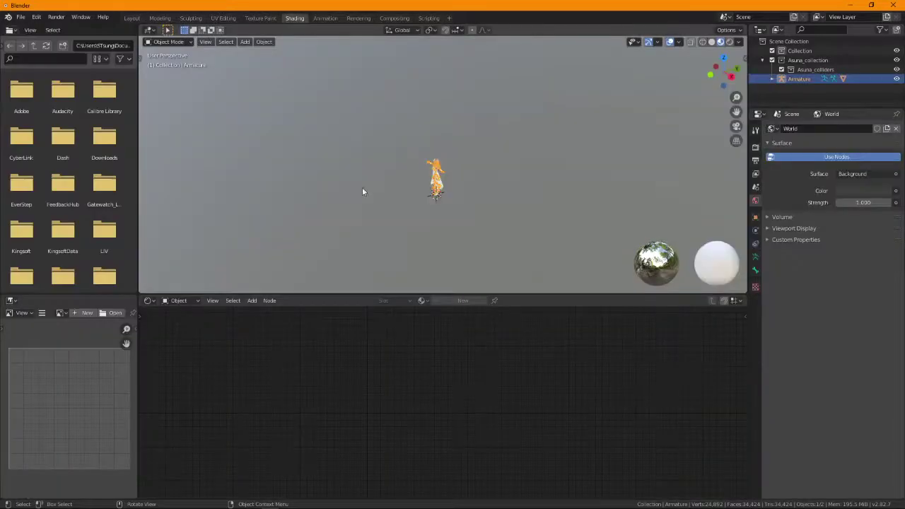
{"action": "scroll", "coordinate": [393, 261], "scroll_direction": "up", "scroll_amount": 6}
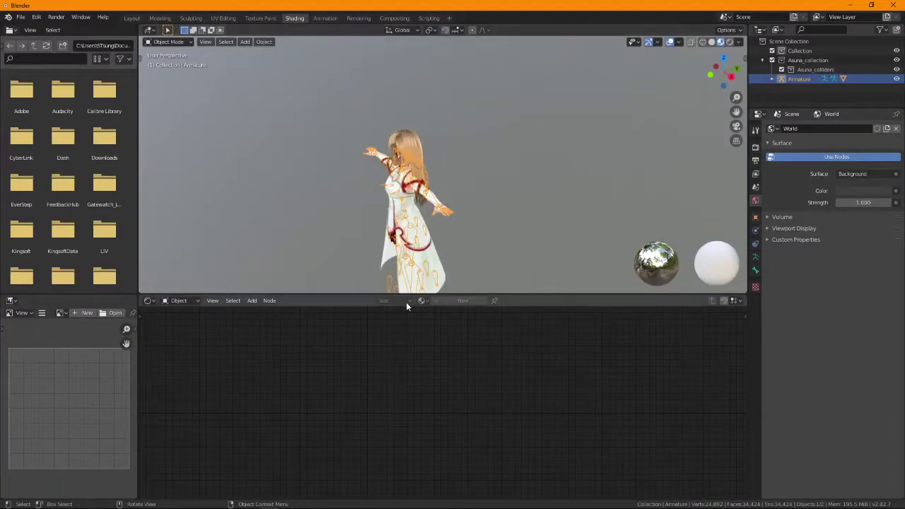
{"action": "left_click", "coordinate": [414, 276]}
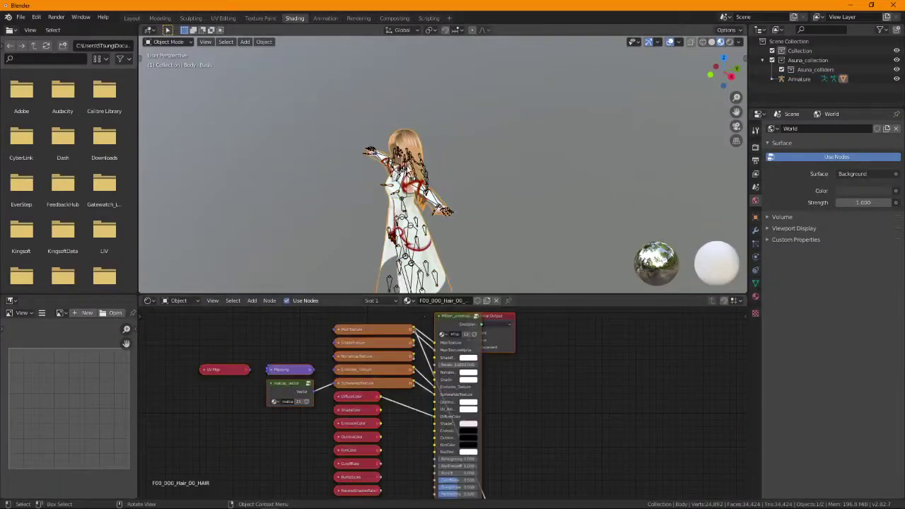
{"action": "left_click", "coordinate": [396, 300]}
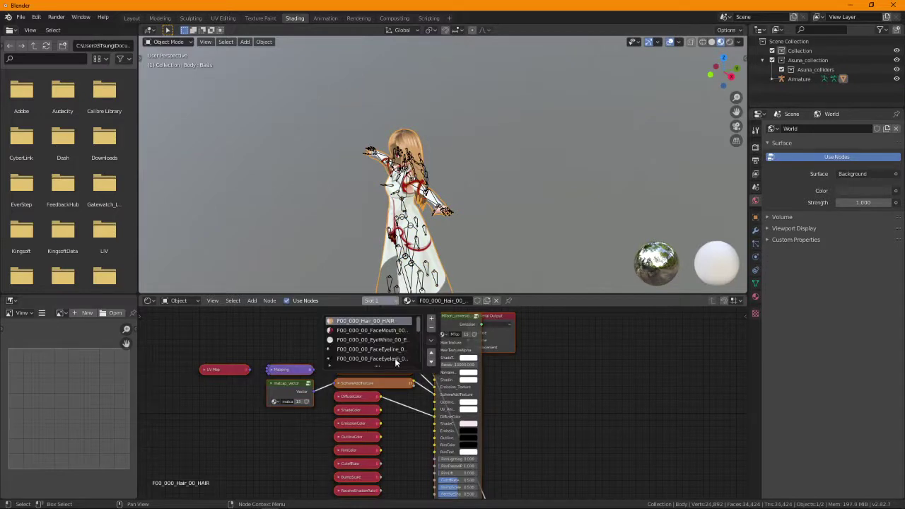
{"action": "scroll", "coordinate": [396, 360], "scroll_direction": "down", "scroll_amount": 2}
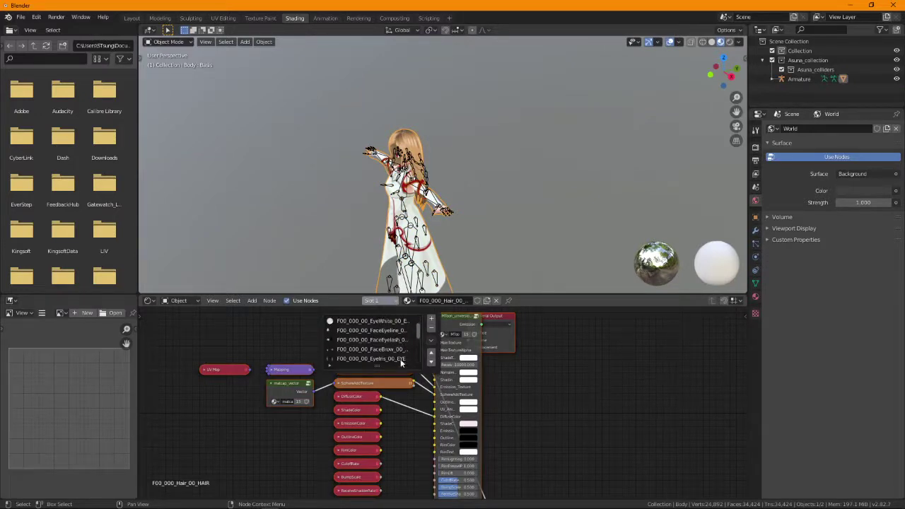
{"action": "scroll", "coordinate": [398, 359], "scroll_direction": "down", "scroll_amount": 2}
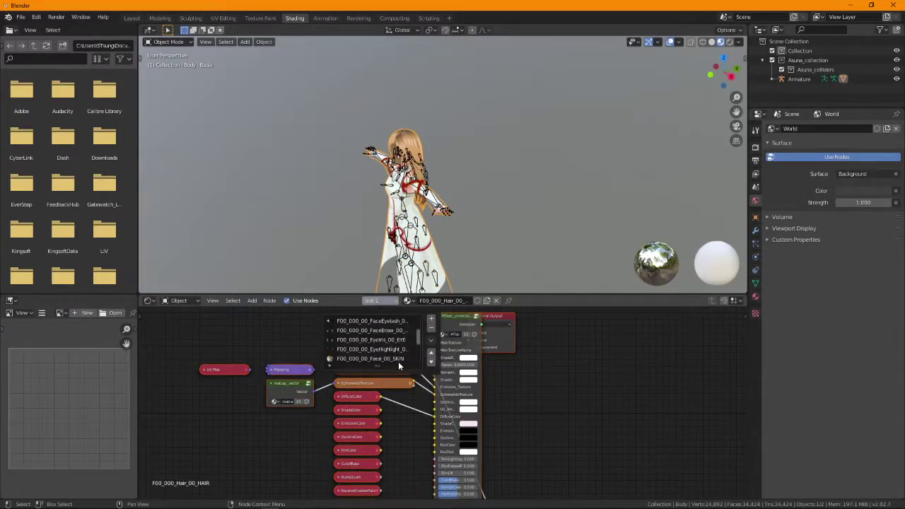
{"action": "left_click", "coordinate": [391, 358]}
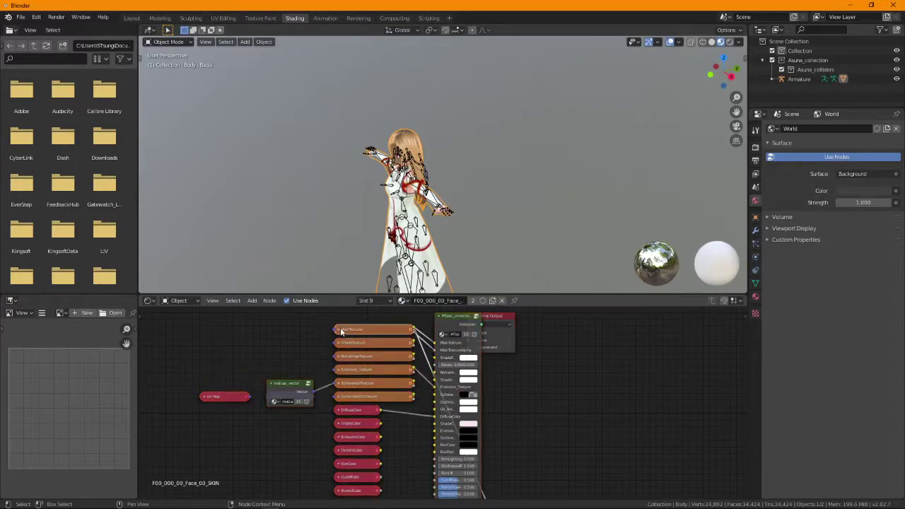
Load the PNG whose name starts with bb8e0aaa-9f53 from the vroid avatar folder into the face skin material's MainTexture node.
{"action": "left_click", "coordinate": [339, 329]}
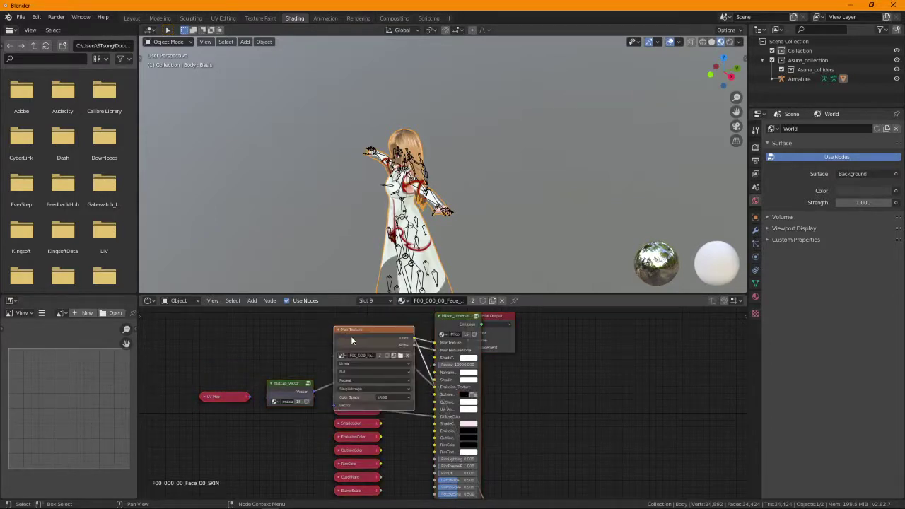
{"action": "left_click", "coordinate": [399, 355]}
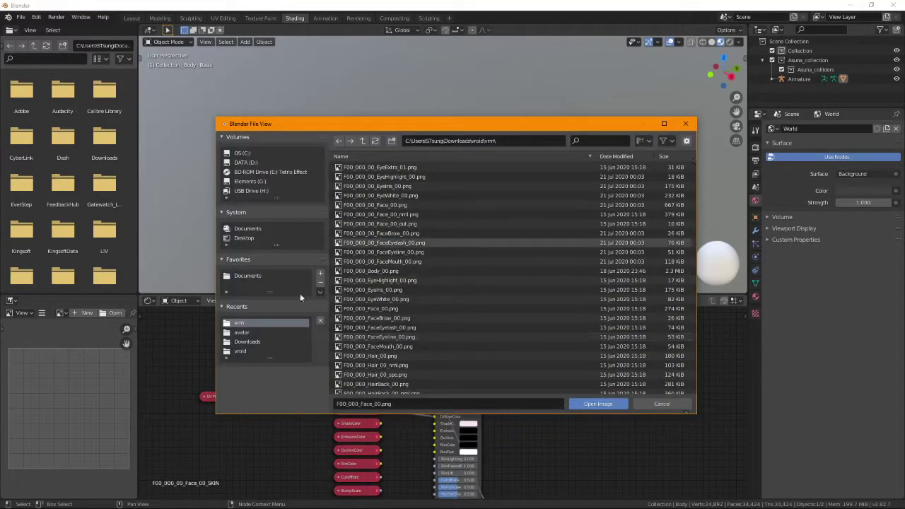
{"action": "left_click", "coordinate": [257, 351]}
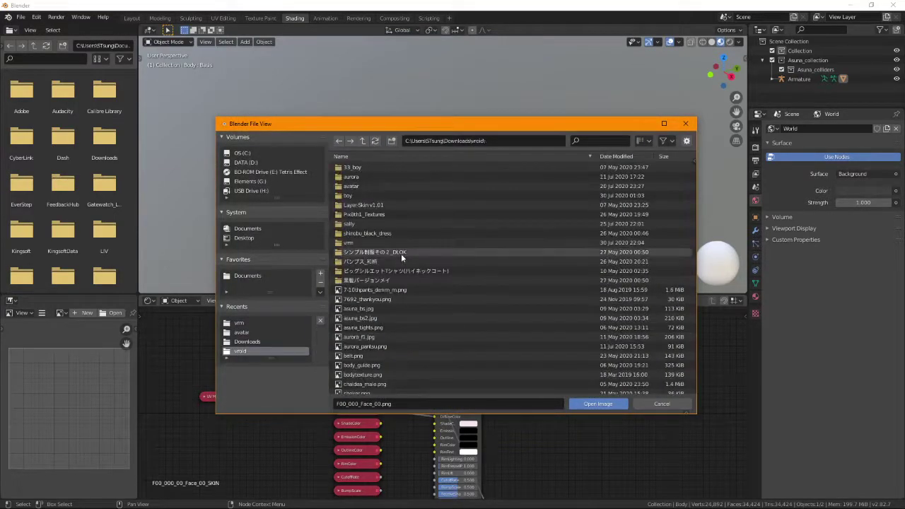
{"action": "left_click", "coordinate": [370, 185]}
{"action": "left_click", "coordinate": [370, 185]}
{"action": "scroll", "coordinate": [412, 299], "scroll_direction": "down", "scroll_amount": 5}
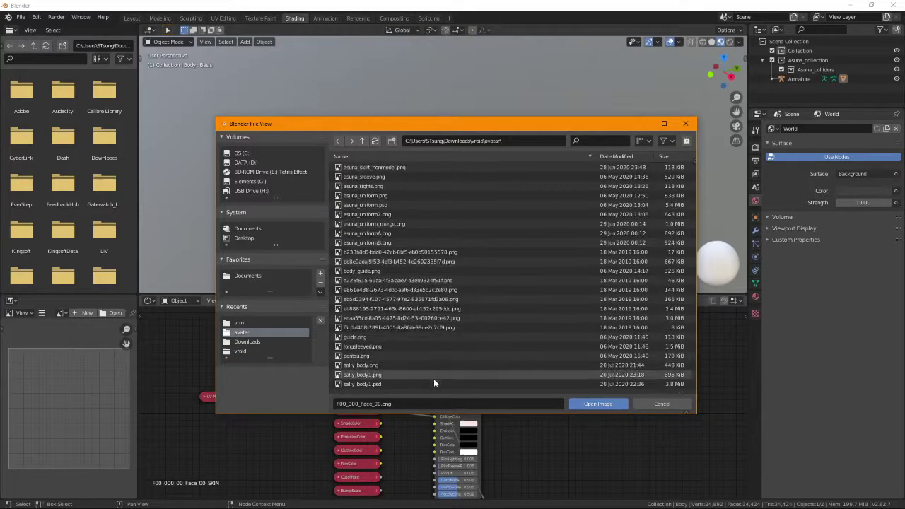
{"action": "left_click", "coordinate": [387, 261]}
{"action": "double_click", "coordinate": [386, 260]}
Return to the Layout workspace and select the avatar's armature.
{"action": "middle_click_drag", "start_coordinate": [495, 143], "coordinate": [467, 68]}
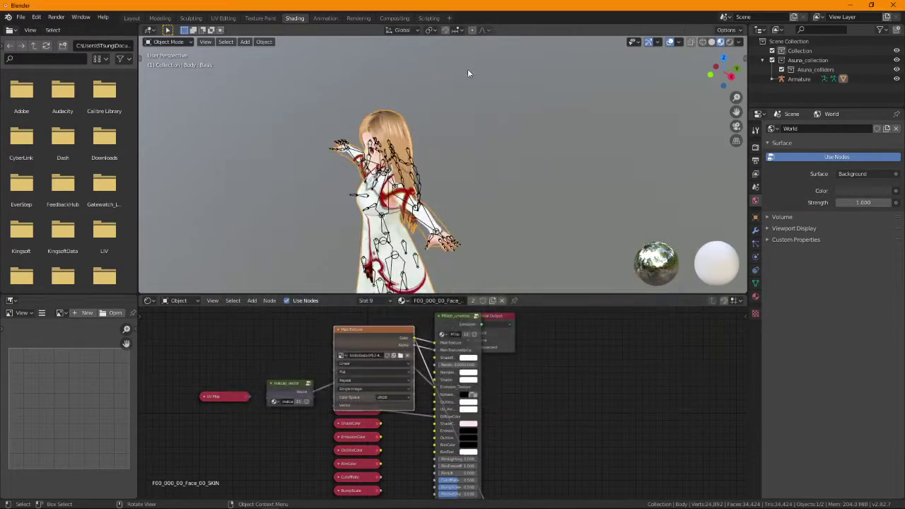
{"action": "left_click", "coordinate": [132, 18]}
{"action": "scroll", "coordinate": [451, 153], "scroll_direction": "up", "scroll_amount": 5}
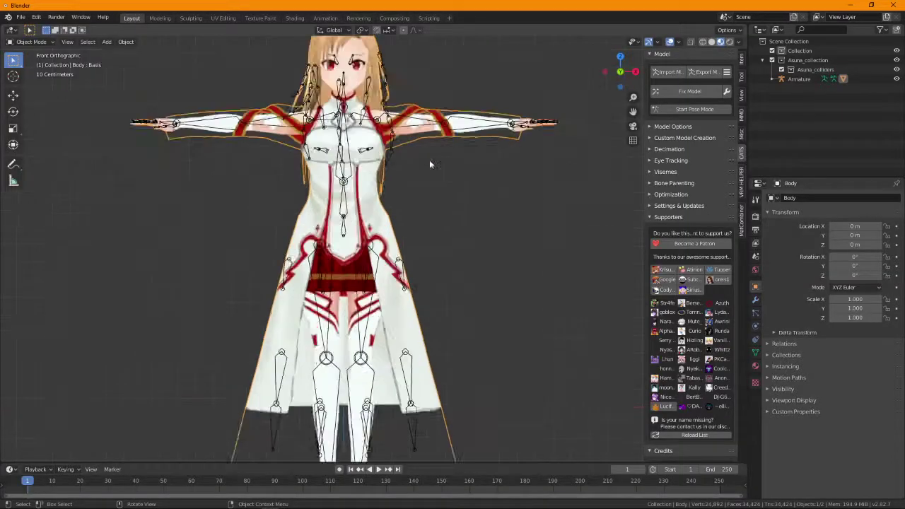
{"action": "scroll", "coordinate": [468, 127], "scroll_direction": "down", "scroll_amount": 5}
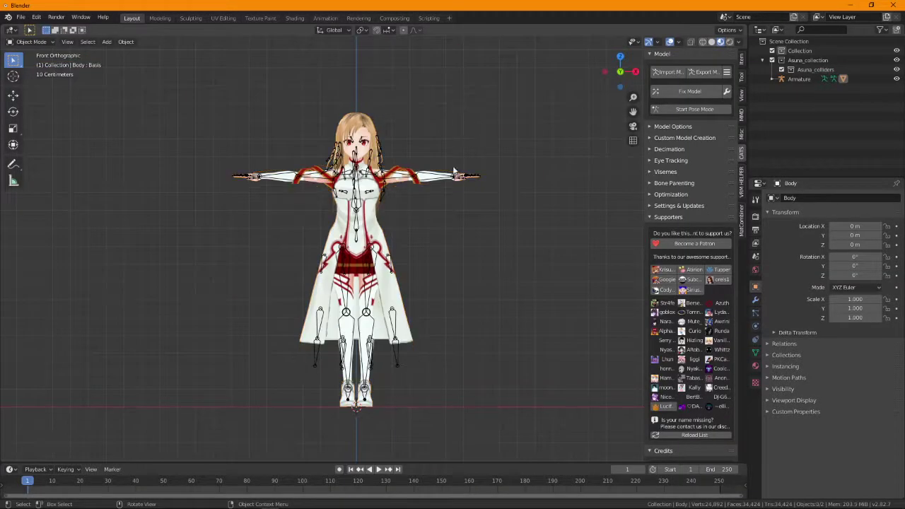
{"action": "scroll", "coordinate": [467, 170], "scroll_direction": "up", "scroll_amount": 4}
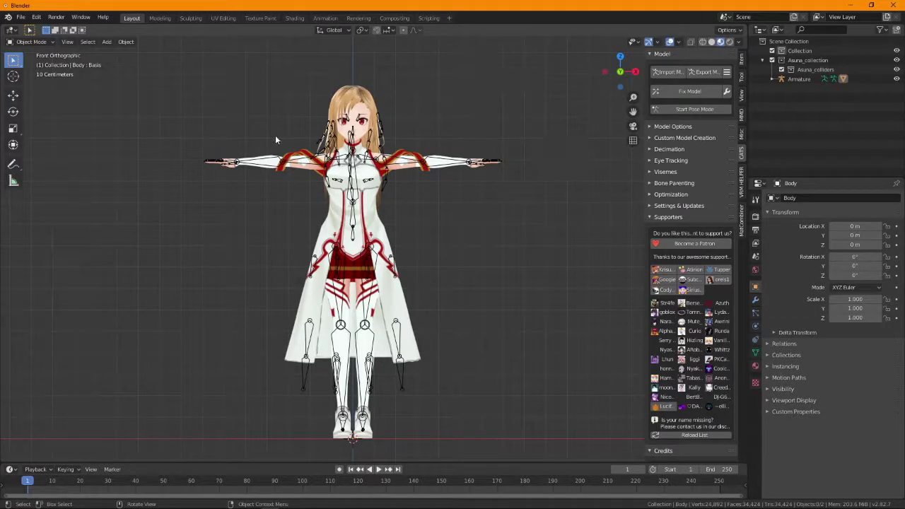
{"action": "left_click", "coordinate": [368, 152]}
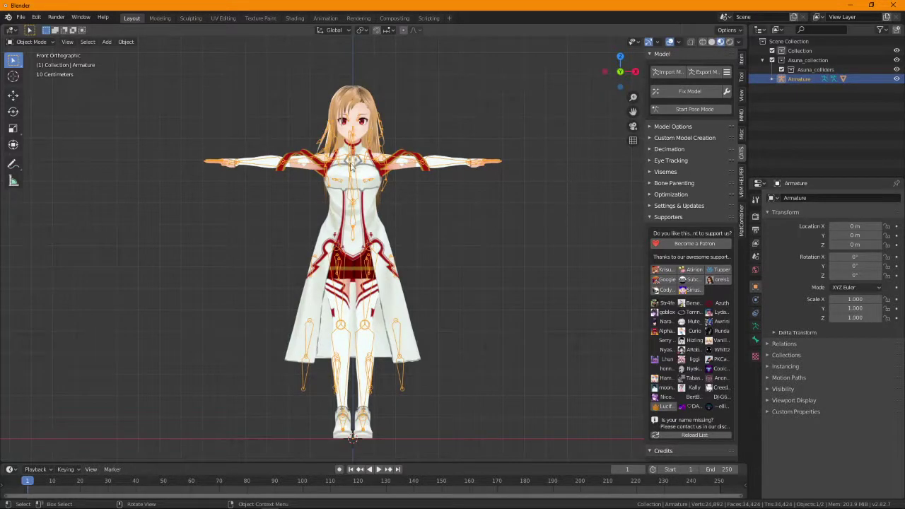
Review the Cats plugin's Decimation settings.
{"action": "left_click", "coordinate": [694, 147]}
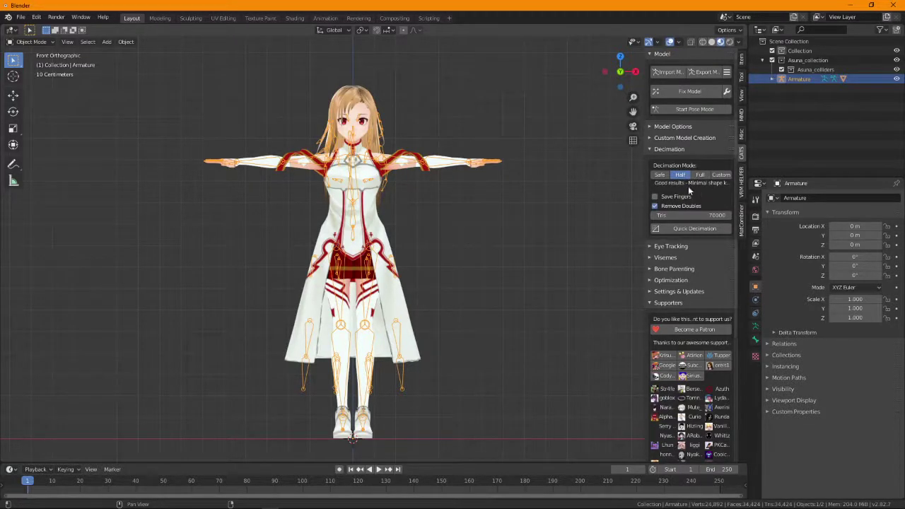
{"action": "left_click", "coordinate": [655, 148]}
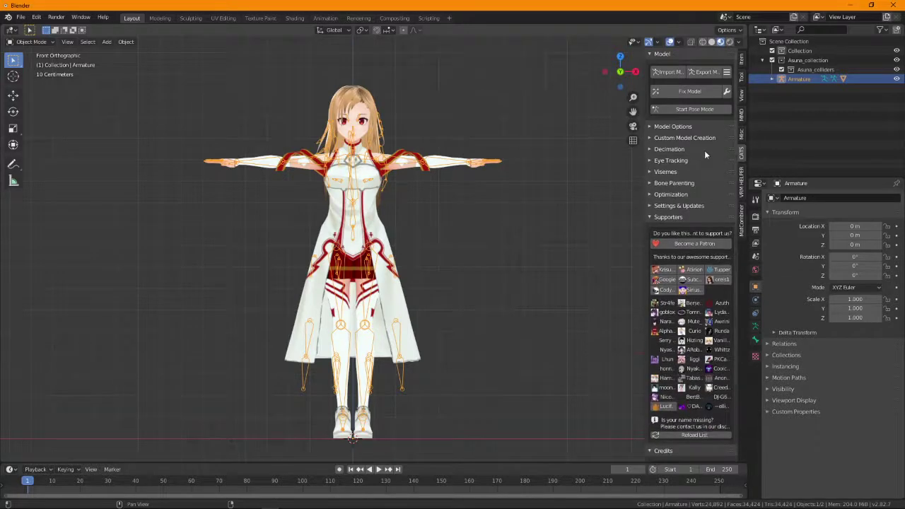
{"action": "left_click", "coordinate": [657, 149]}
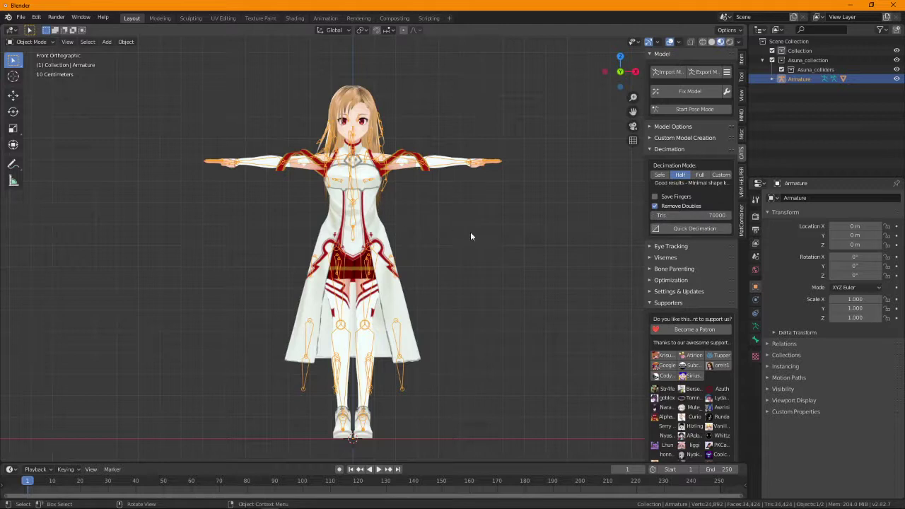
{"action": "left_click", "coordinate": [663, 150]}
Try to create Cats eye tracking with the Head, Eye_L and Eye_R bones and the EYE Close L and EYE Close R blink shapes.
{"action": "left_click", "coordinate": [691, 161]}
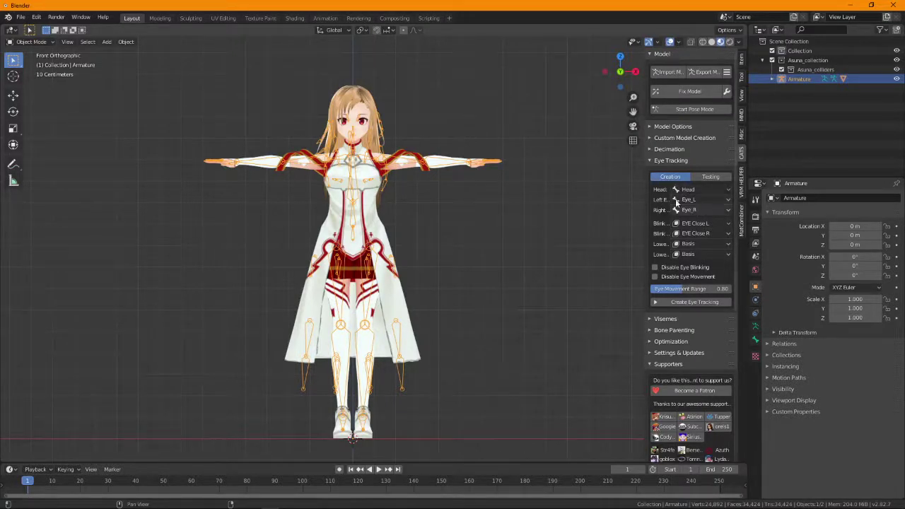
{"action": "scroll", "coordinate": [361, 121], "scroll_direction": "up", "scroll_amount": 5}
{"action": "left_click_drag", "start_coordinate": [633, 111], "coordinate": [633, 167]}
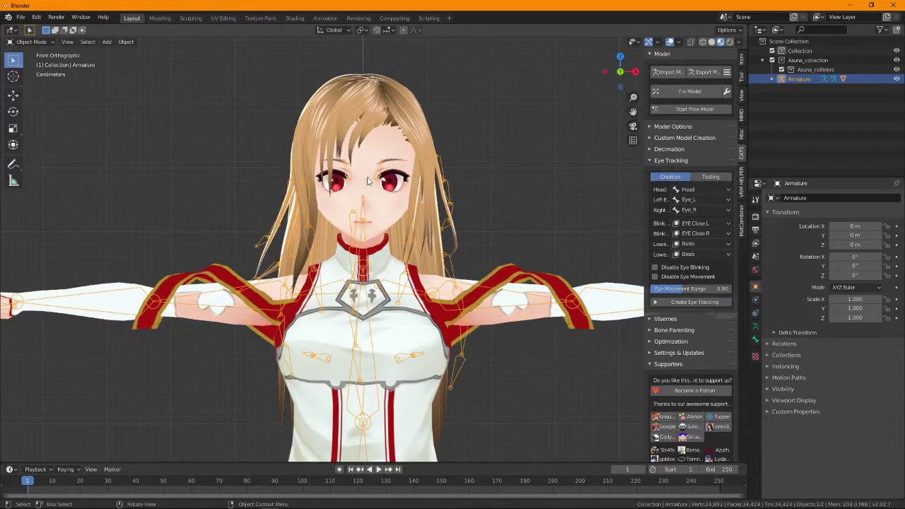
{"action": "left_click", "coordinate": [722, 225]}
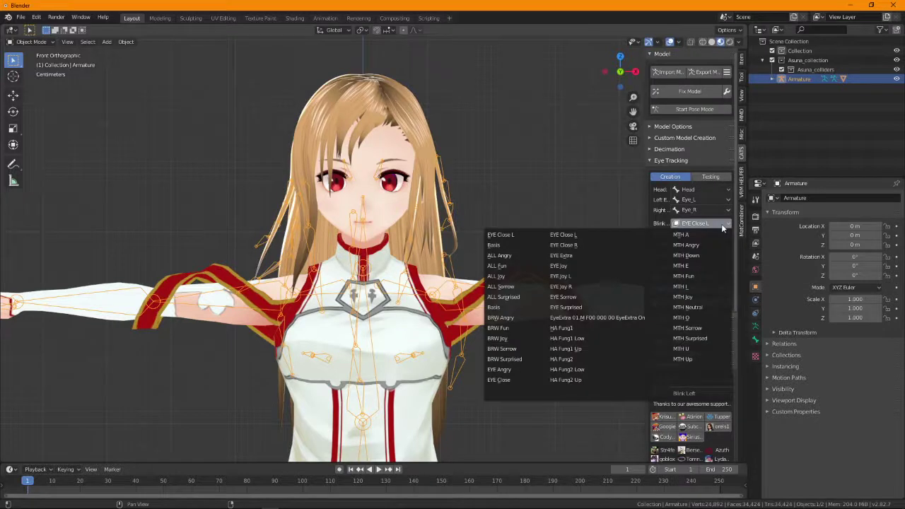
{"action": "left_click", "coordinate": [665, 212]}
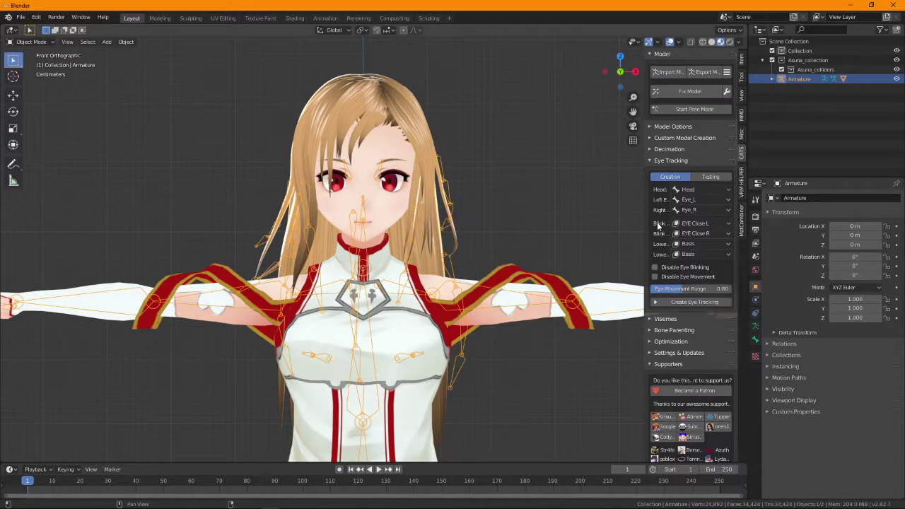
{"action": "left_click", "coordinate": [703, 302]}
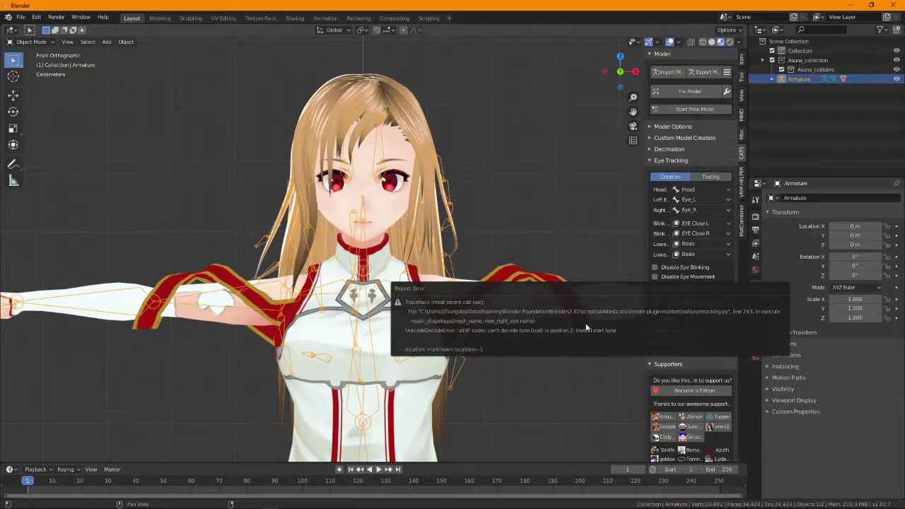
Reselect EYE Close L for the left blink and EYE Close R for the right, and run Create Eye Tracking again.
{"action": "left_click", "coordinate": [704, 224]}
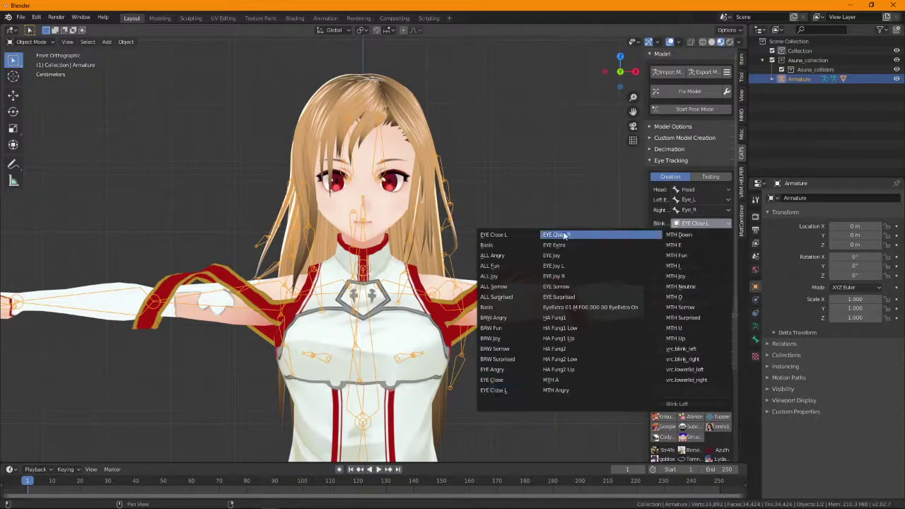
{"action": "left_click", "coordinate": [520, 390]}
{"action": "left_click", "coordinate": [700, 234]}
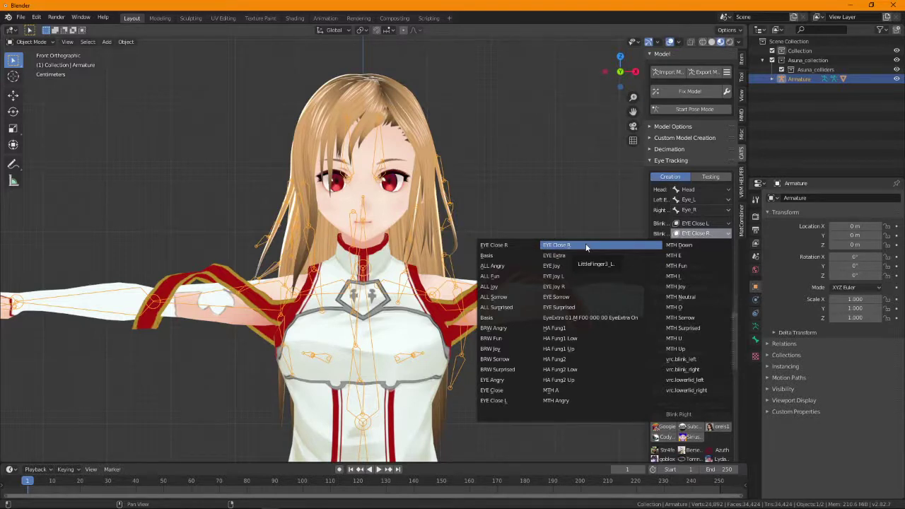
{"action": "left_click", "coordinate": [509, 248]}
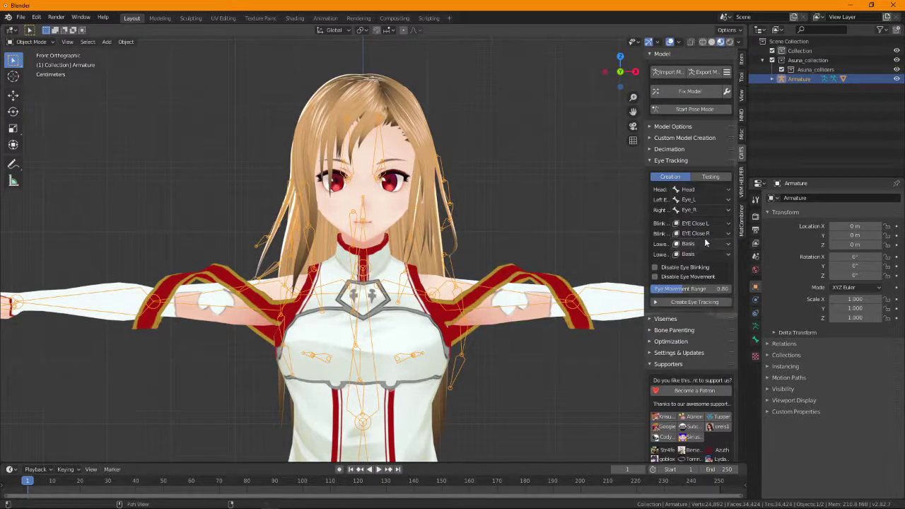
{"action": "left_click", "coordinate": [713, 222]}
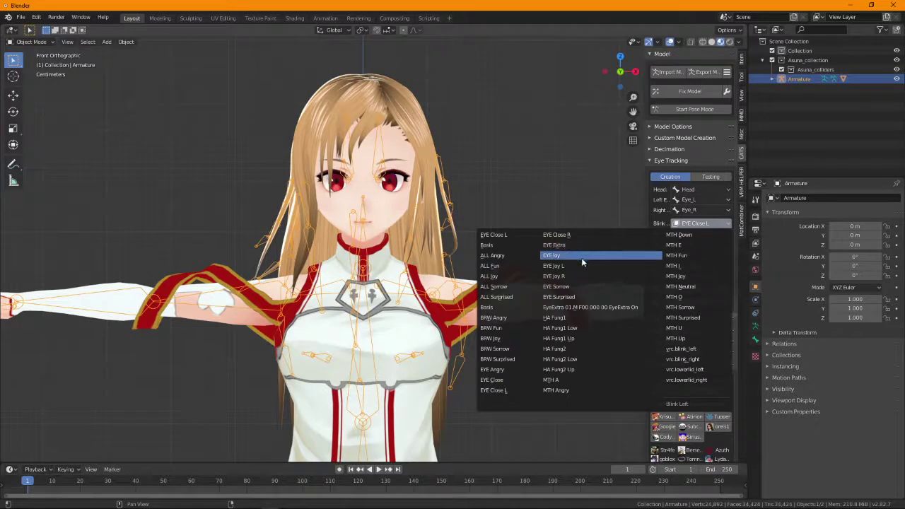
{"action": "left_click", "coordinate": [691, 302]}
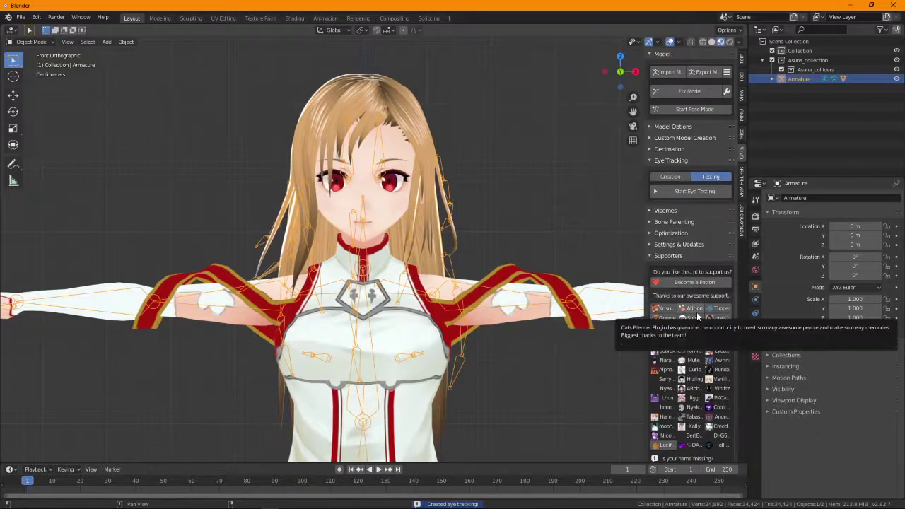
Test the eye tracking by rotating the eyes to Up-Down -10 and Left-Right -13 and previewing the blink, then stop the test.
{"action": "left_click", "coordinate": [694, 191]}
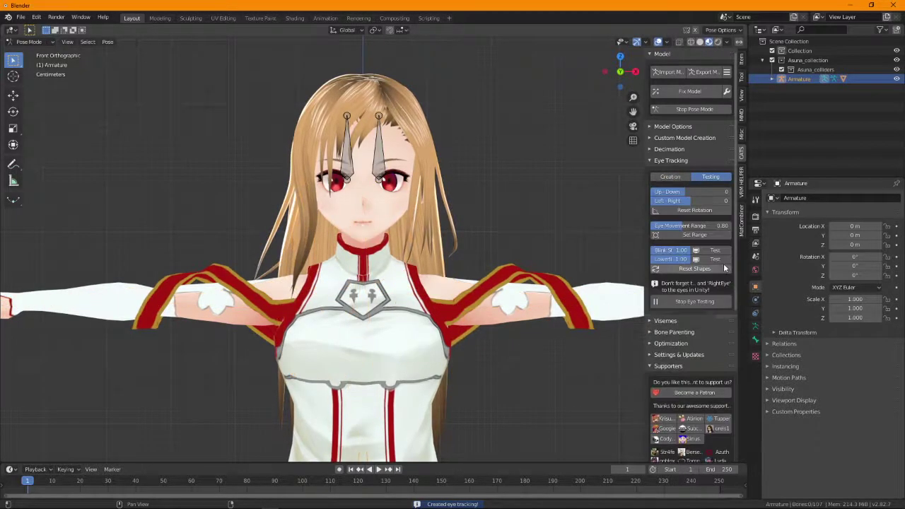
{"action": "mouse_move", "coordinate": [684, 191]}
{"action": "left_mouse_down"}
{"action": "mouse_move", "coordinate": [728, 191]}
{"action": "mouse_move", "coordinate": [675, 192]}
{"action": "mouse_move", "coordinate": [711, 202]}
{"action": "mouse_move", "coordinate": [675, 201]}
{"action": "left_mouse_up"}
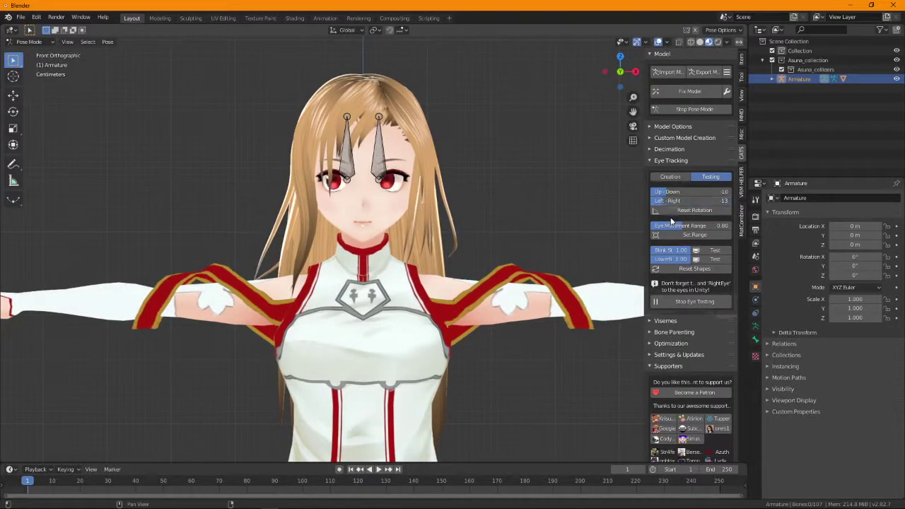
{"action": "left_click", "coordinate": [711, 250]}
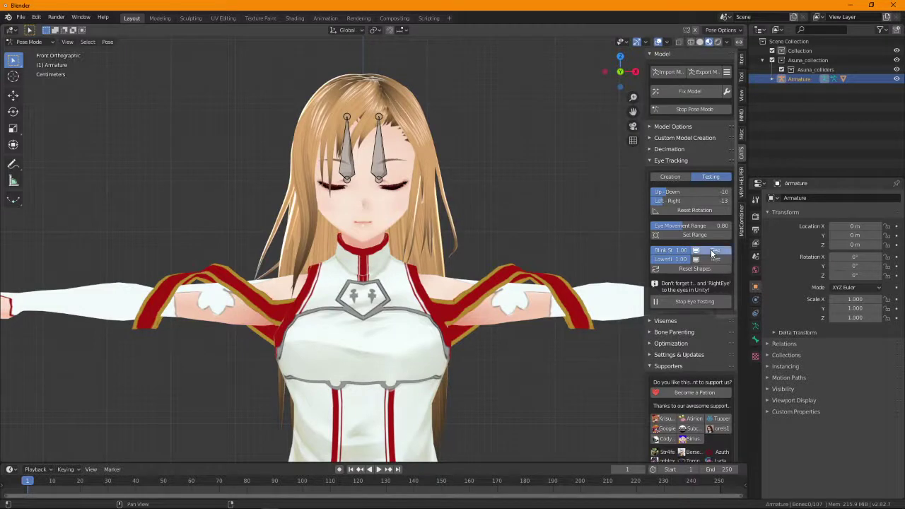
{"action": "left_click", "coordinate": [699, 302]}
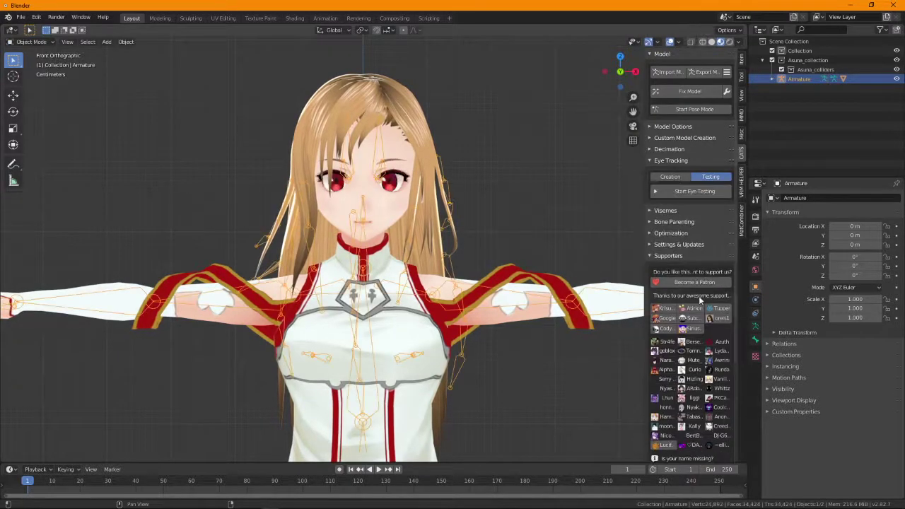
Assign the Cats viseme shapes: MTH A for AA, MTH O for OH and MTH U for the third viseme.
{"action": "left_click", "coordinate": [664, 210]}
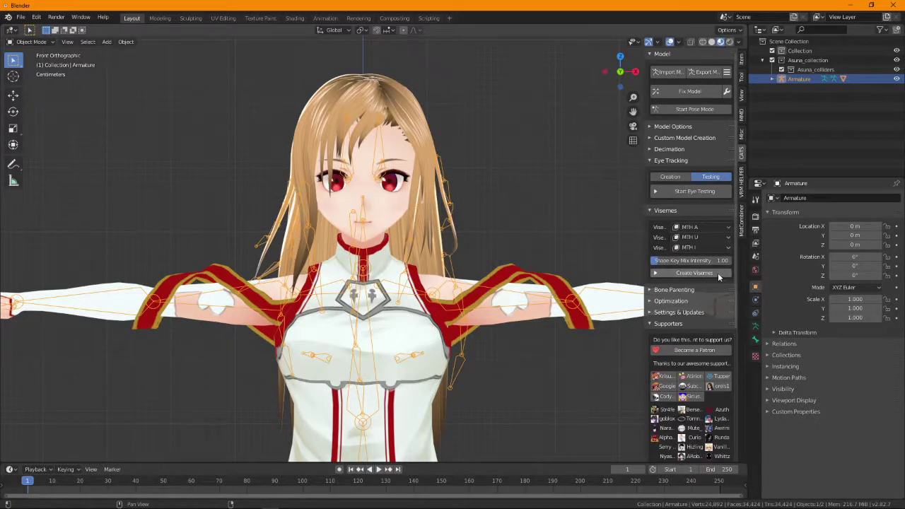
{"action": "left_click", "coordinate": [709, 226]}
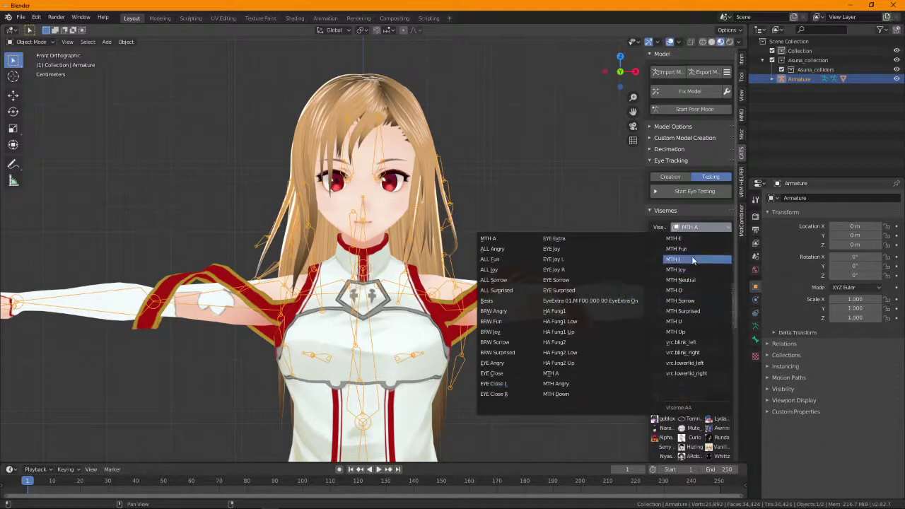
{"action": "left_click", "coordinate": [578, 374]}
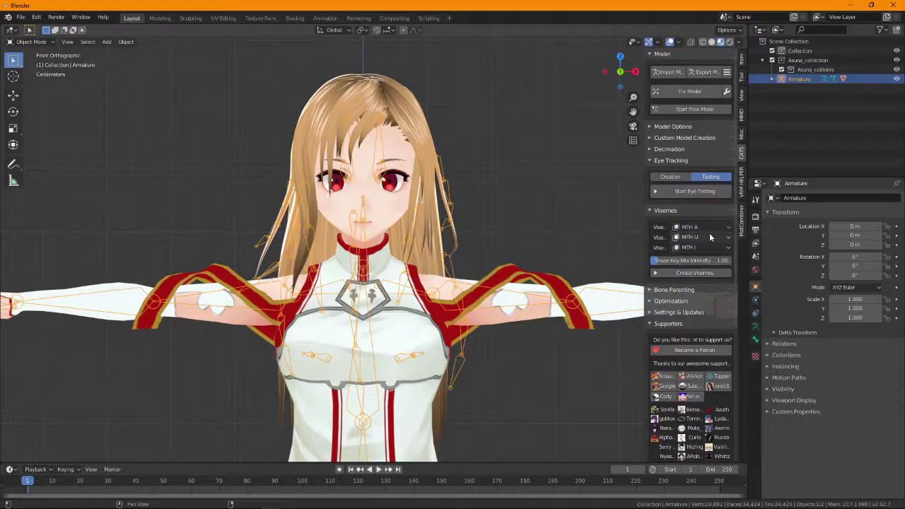
{"action": "left_click", "coordinate": [709, 237]}
{"action": "left_click", "coordinate": [696, 332]}
{"action": "left_click", "coordinate": [709, 247]}
{"action": "left_click", "coordinate": [695, 342]}
{"action": "left_click", "coordinate": [707, 238]}
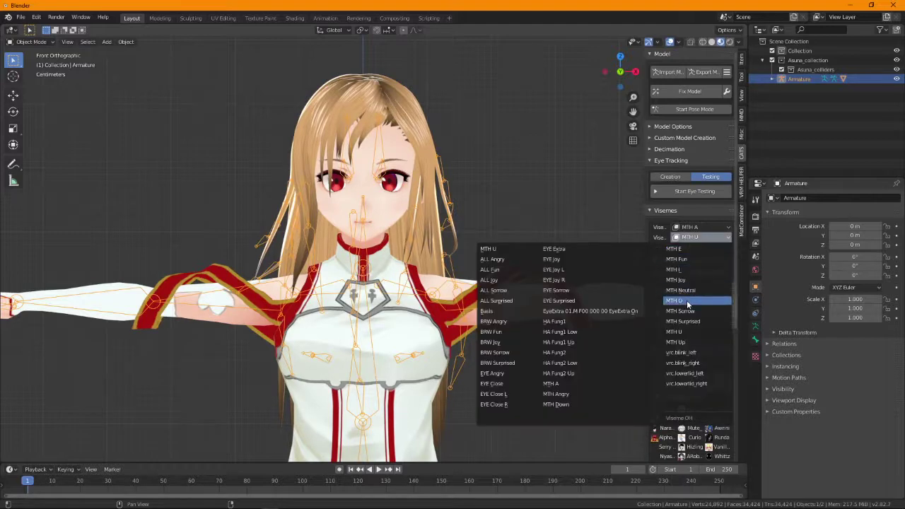
{"action": "left_click", "coordinate": [689, 300]}
{"action": "left_click", "coordinate": [705, 247]}
{"action": "left_click", "coordinate": [696, 341]}
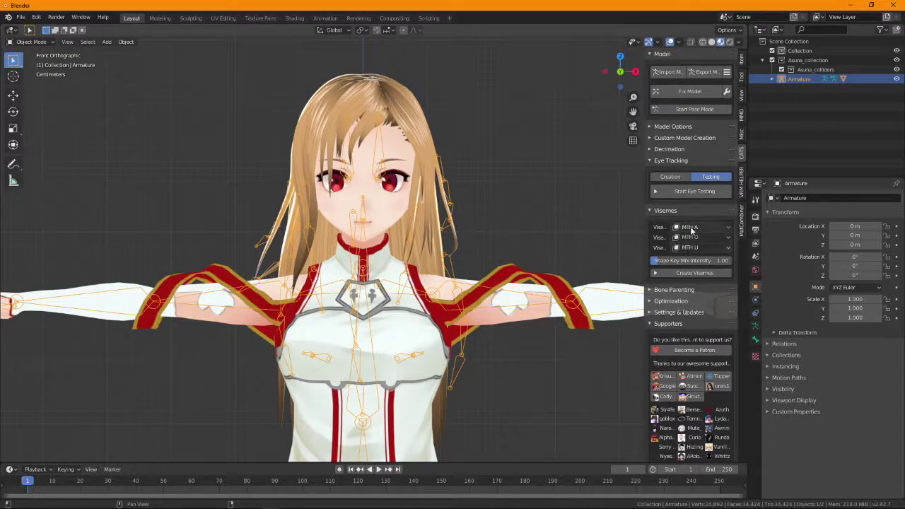
Recheck the assigned viseme shapes and create the mouth visemes.
{"action": "left_click", "coordinate": [721, 227]}
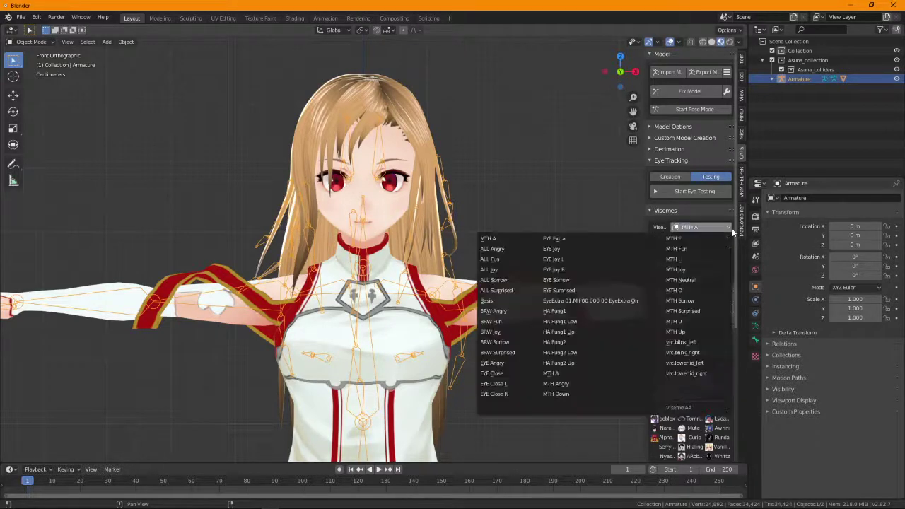
{"action": "key", "text": "Escape"}
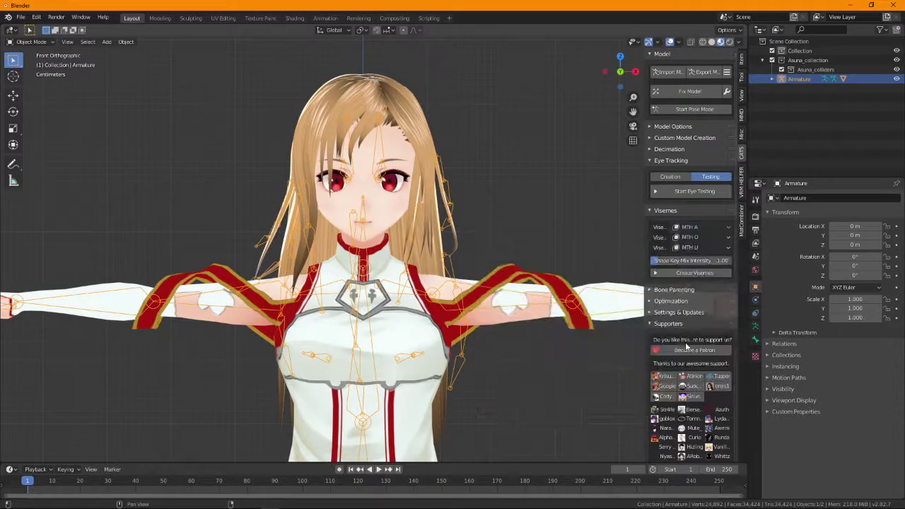
{"action": "left_click", "coordinate": [707, 246]}
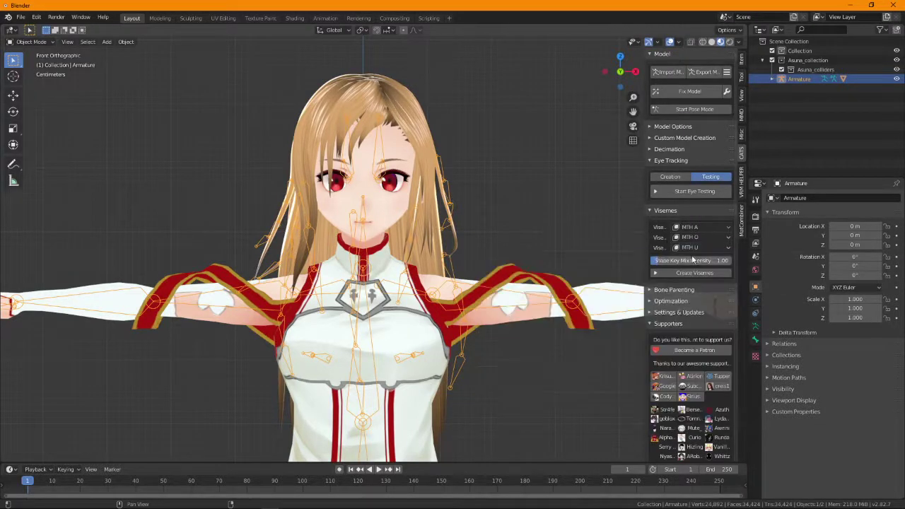
{"action": "left_click", "coordinate": [703, 273]}
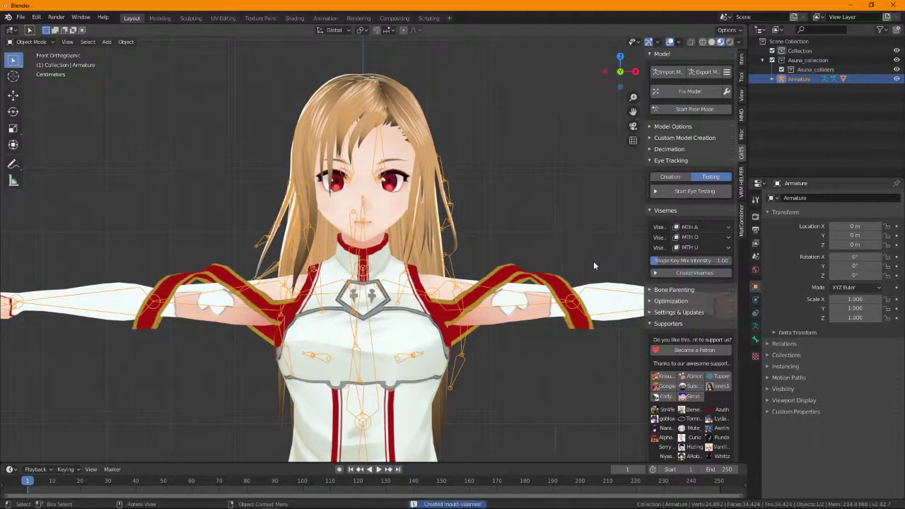
Open the Cats bone parenting settings and examine the parent bone choices and the armature from the front and side.
{"action": "left_click", "coordinate": [716, 247]}
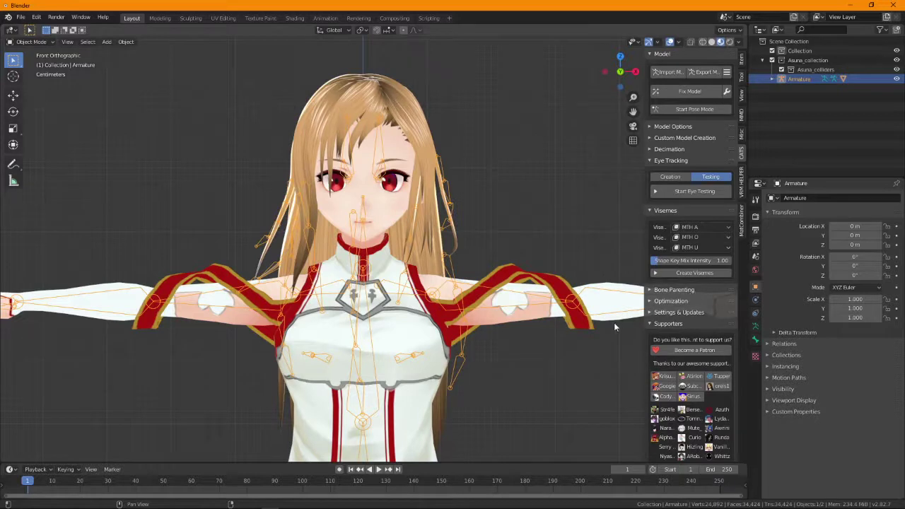
{"action": "left_click", "coordinate": [694, 289]}
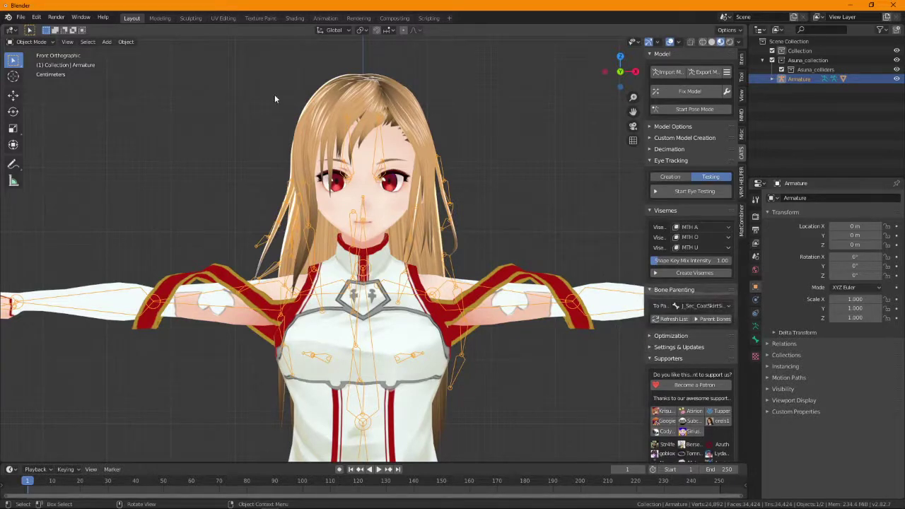
{"action": "scroll", "coordinate": [469, 343], "scroll_direction": "down", "scroll_amount": 6}
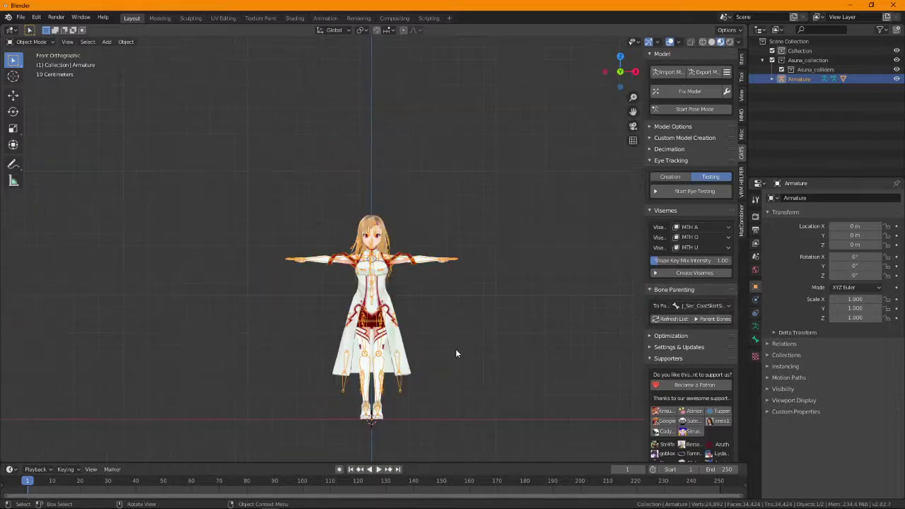
{"action": "scroll", "coordinate": [369, 320], "scroll_direction": "up", "scroll_amount": 2}
{"action": "scroll", "coordinate": [369, 321], "scroll_direction": "up", "scroll_amount": 4}
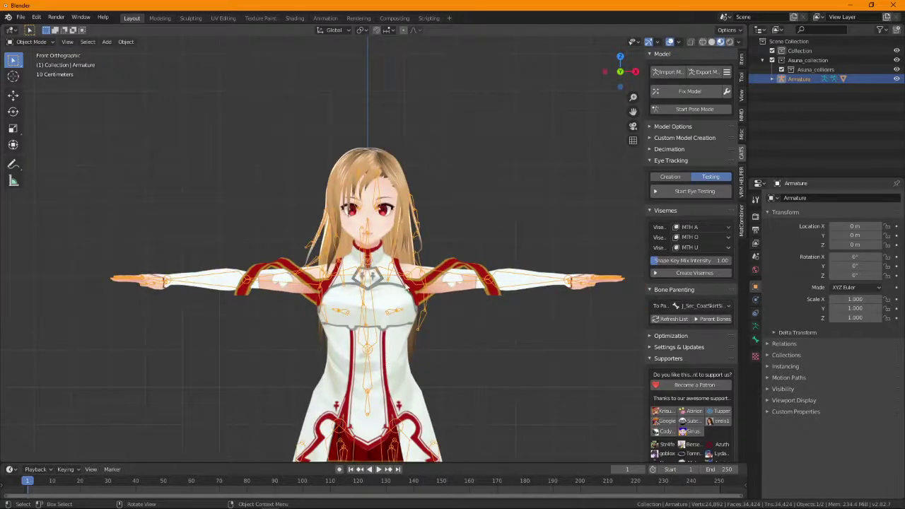
{"action": "left_click", "coordinate": [605, 72]}
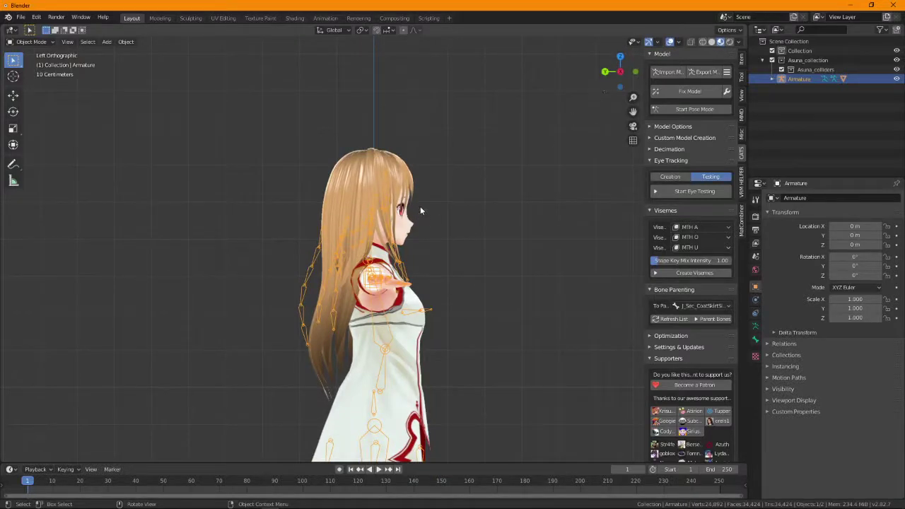
{"action": "scroll", "coordinate": [419, 208], "scroll_direction": "up", "scroll_amount": 3}
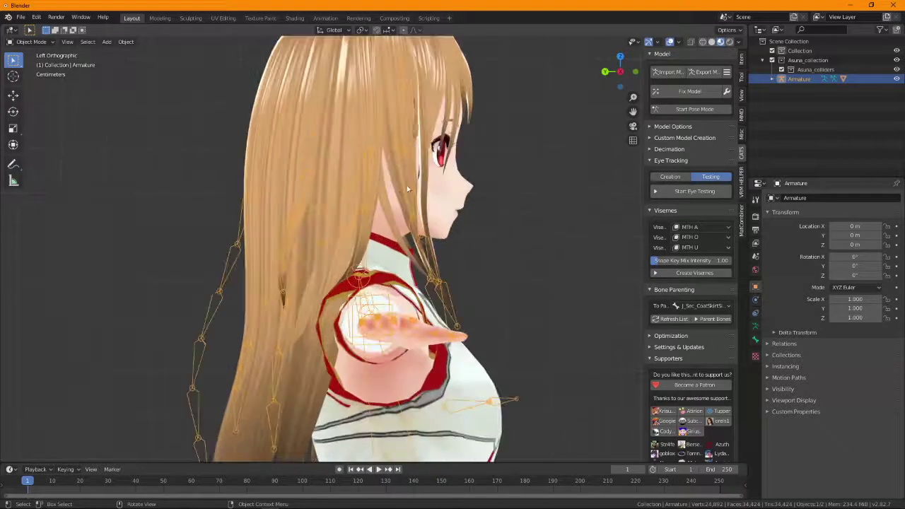
{"action": "left_click", "coordinate": [702, 306]}
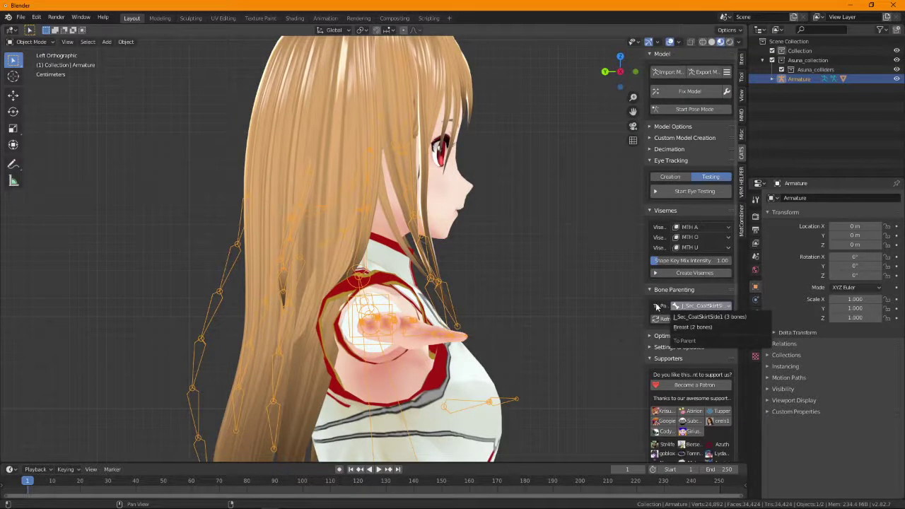
{"action": "left_click", "coordinate": [657, 310]}
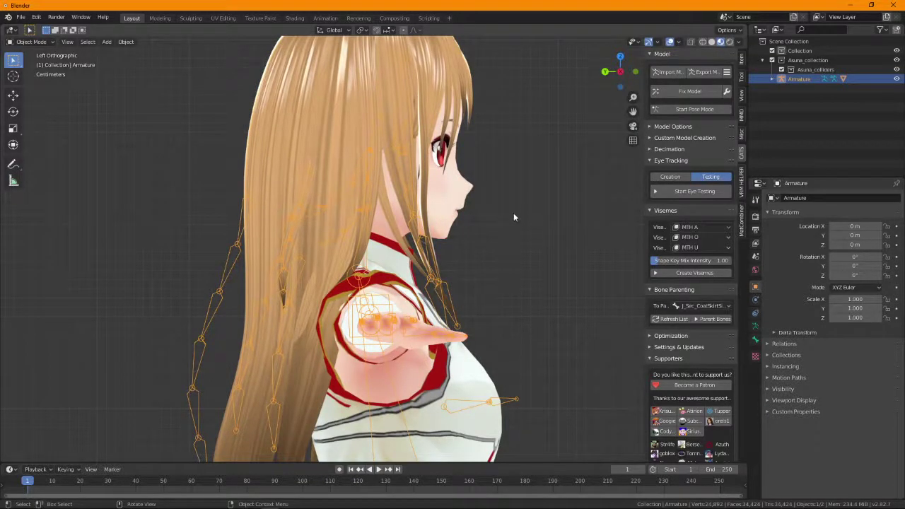
Select the armature instead of the body mesh and put it in Edit Mode.
{"action": "left_click", "coordinate": [319, 188]}
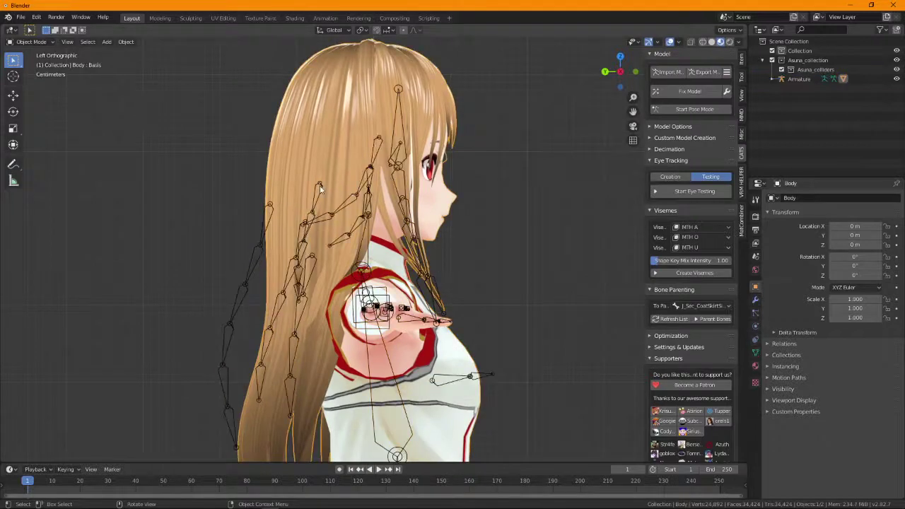
{"action": "left_click", "coordinate": [375, 146]}
{"action": "left_click", "coordinate": [399, 126]}
{"action": "left_click", "coordinate": [379, 140]}
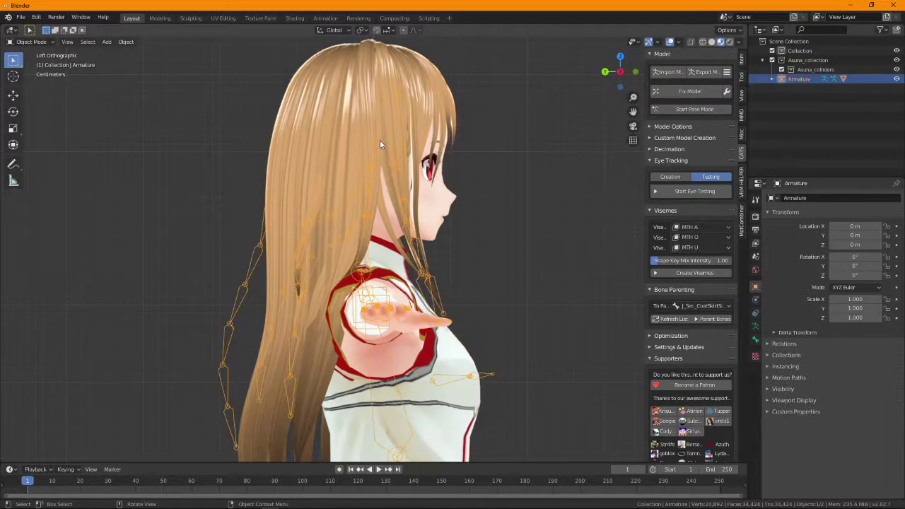
{"action": "left_click", "coordinate": [31, 41]}
{"action": "left_click", "coordinate": [29, 60]}
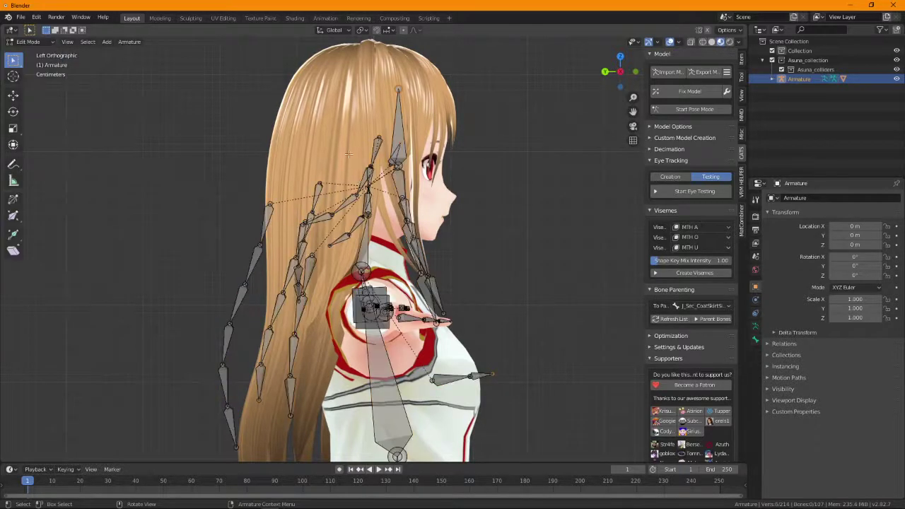
{"action": "left_click", "coordinate": [376, 147]}
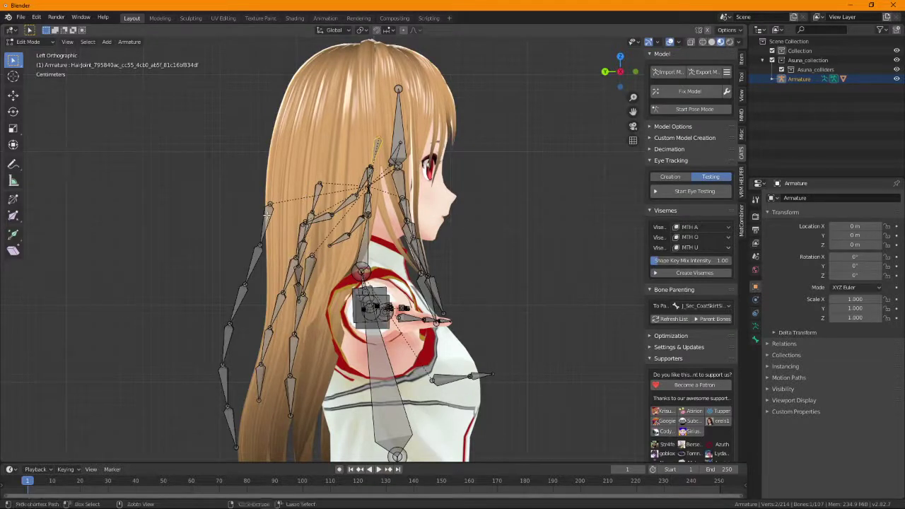
{"action": "left_click", "coordinate": [268, 211], "text": "ctrl"}
{"action": "left_click", "coordinate": [318, 186], "text": "ctrl"}
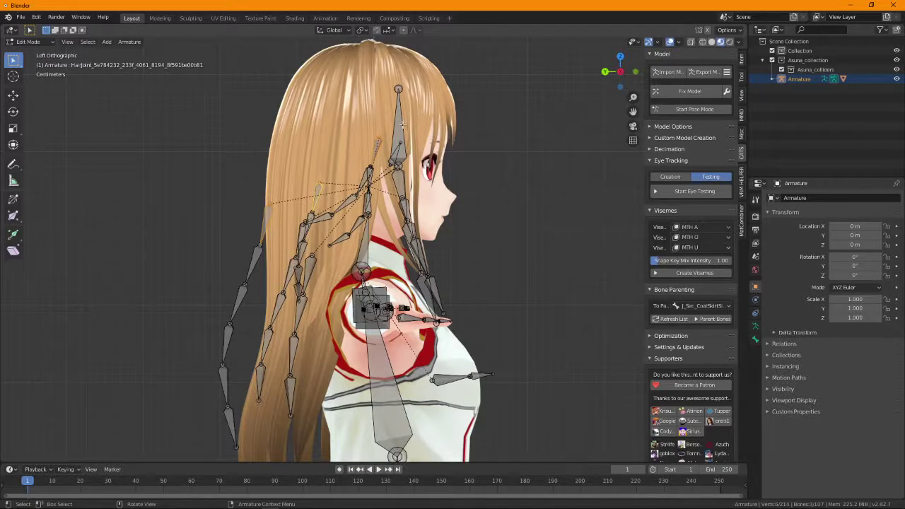
{"action": "left_click", "coordinate": [425, 132], "text": "ctrl"}
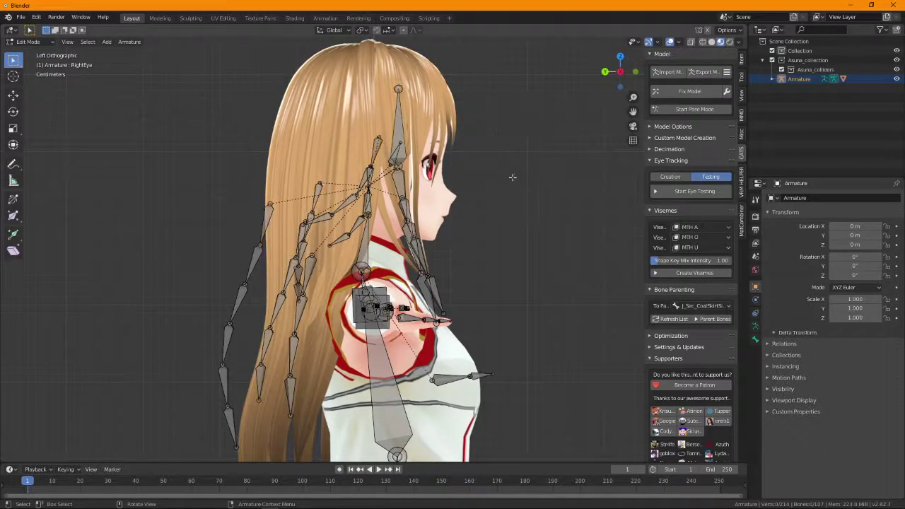
{"action": "left_click", "coordinate": [398, 120]}
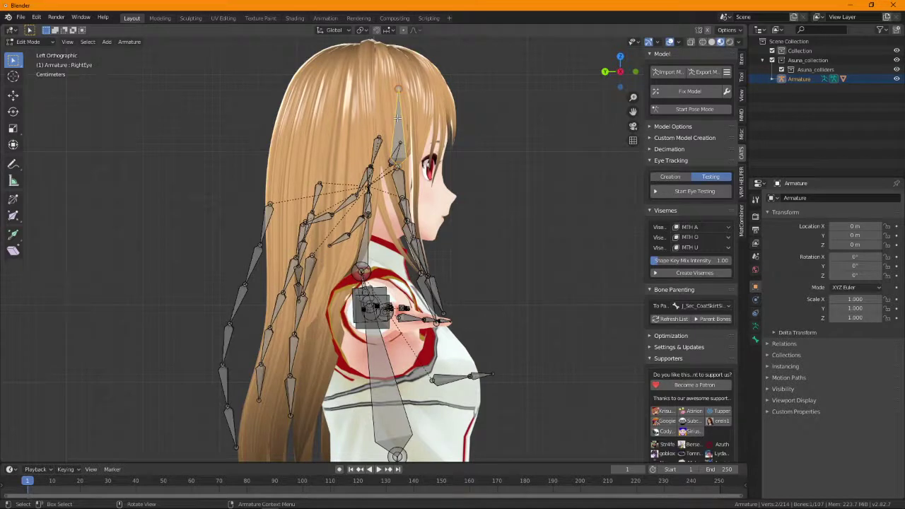
{"action": "right_click", "coordinate": [398, 117]}
Try to parent the two root hair bones at the back of the head to the RightEye bone, then clear the selection.
{"action": "left_click", "coordinate": [270, 205]}
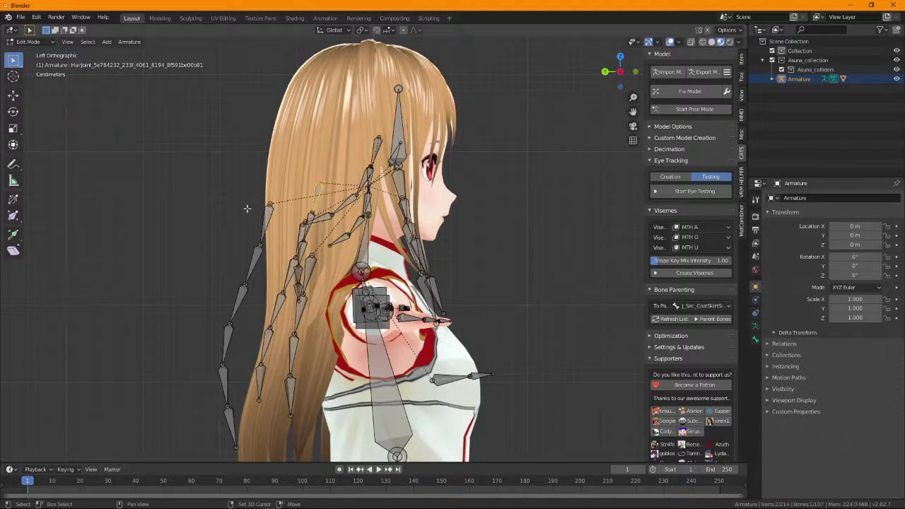
{"action": "left_click", "coordinate": [264, 223]}
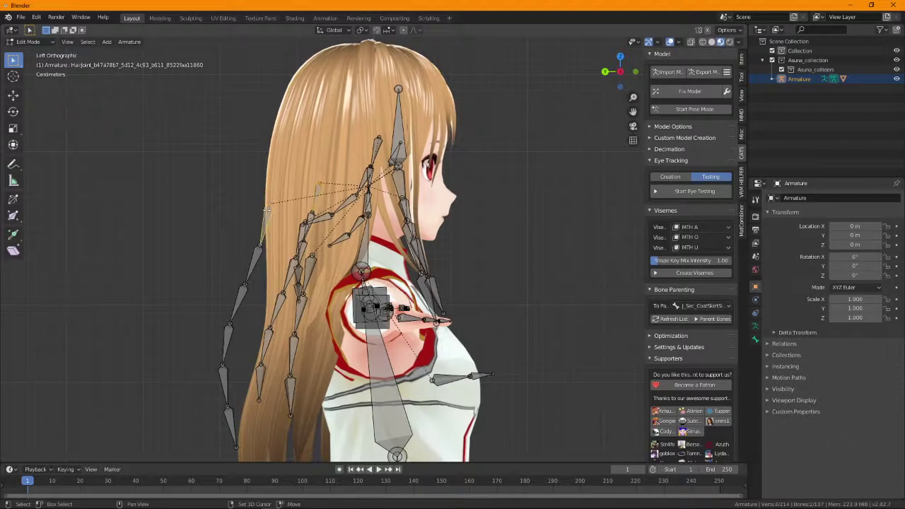
{"action": "left_click", "coordinate": [399, 133], "text": "ctrl"}
{"action": "right_click", "coordinate": [400, 127]}
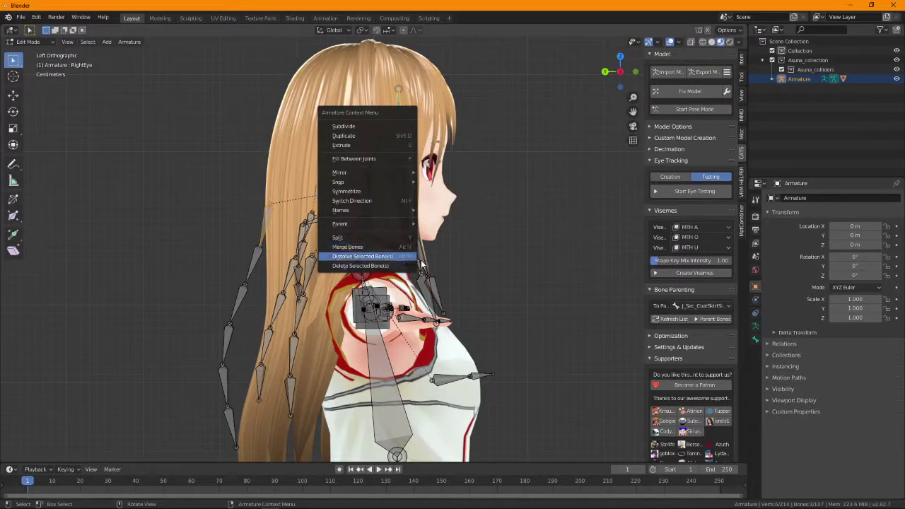
{"action": "mouse_move", "coordinate": [393, 226]}
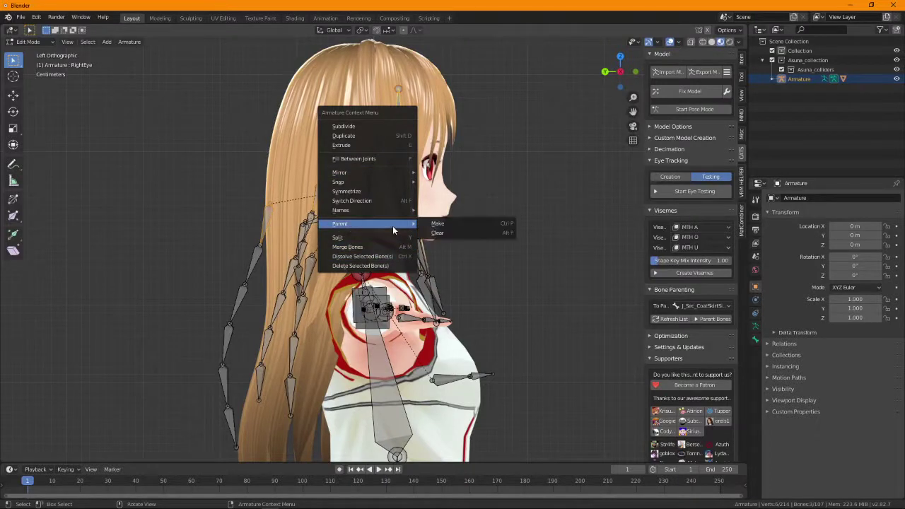
{"action": "left_click", "coordinate": [484, 223]}
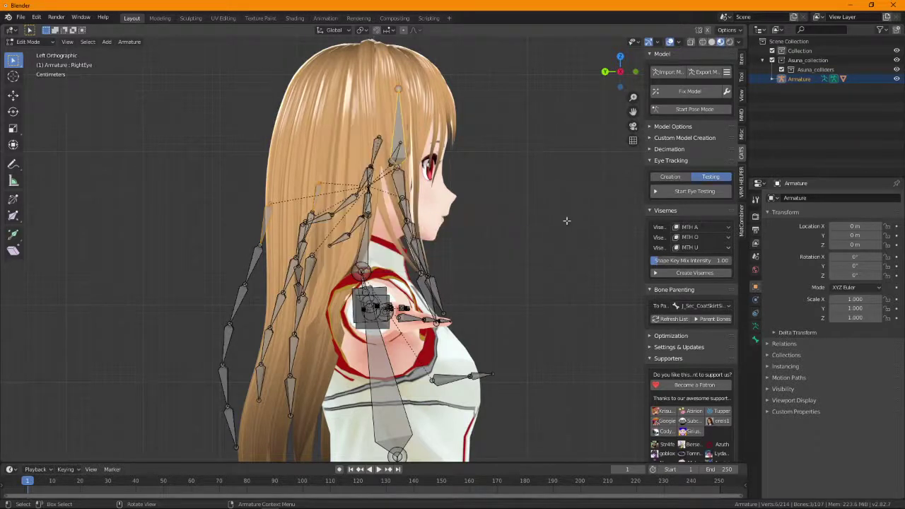
{"action": "key", "text": "alt+a"}
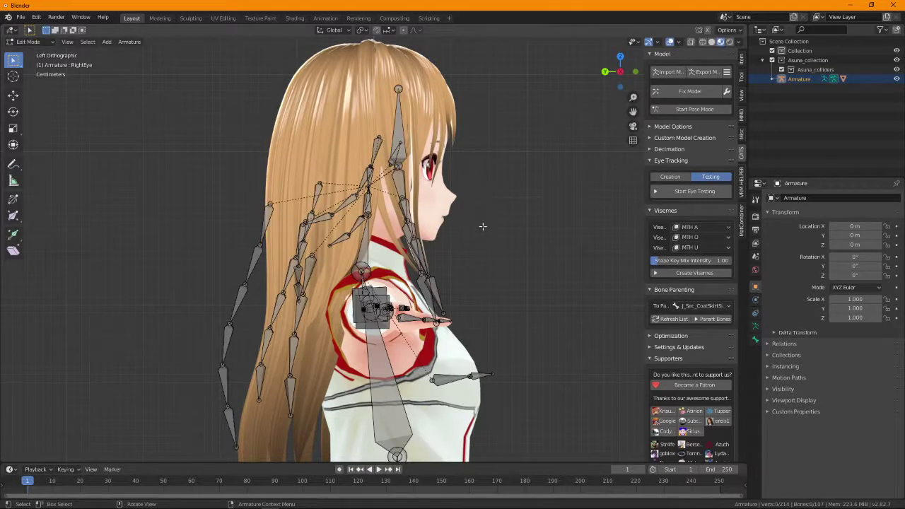
Examine the armature's hair and body bones from the side, back and front.
{"action": "scroll", "coordinate": [496, 202], "scroll_direction": "down", "scroll_amount": 3}
{"action": "scroll", "coordinate": [504, 188], "scroll_direction": "up", "scroll_amount": 4}
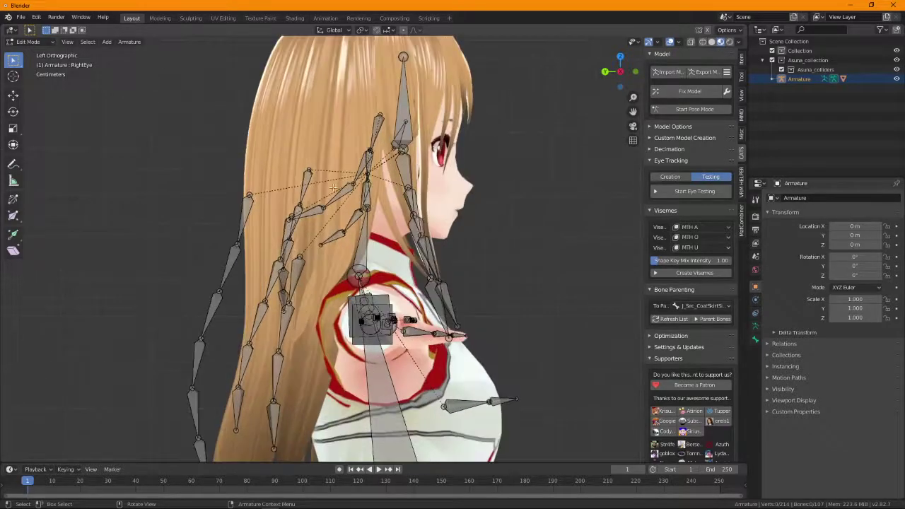
{"action": "scroll", "coordinate": [450, 247], "scroll_direction": "down", "scroll_amount": 6}
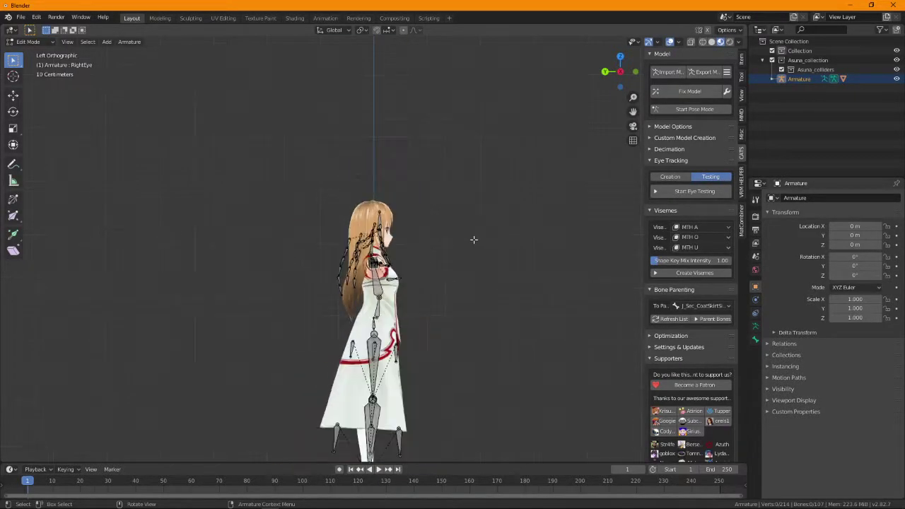
{"action": "scroll", "coordinate": [446, 250], "scroll_direction": "up", "scroll_amount": 3}
{"action": "left_click", "coordinate": [605, 72]}
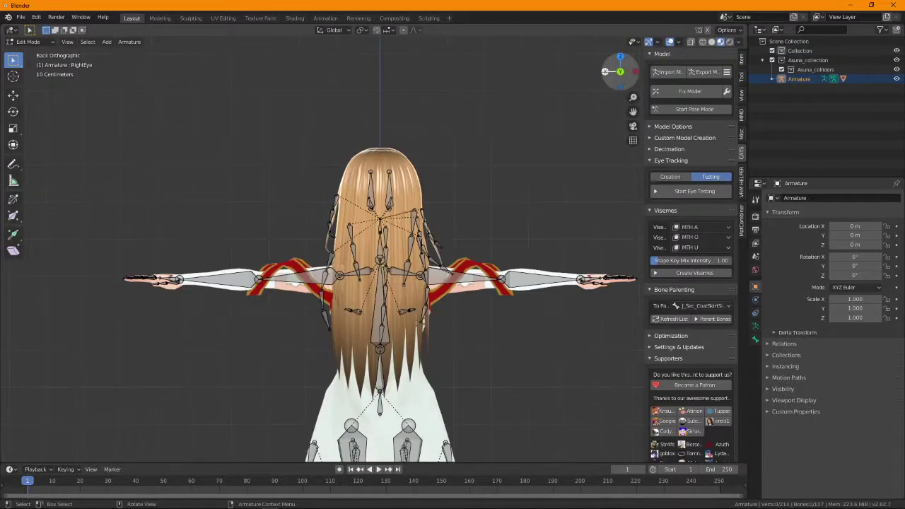
{"action": "scroll", "coordinate": [605, 71], "scroll_direction": "up", "scroll_amount": 1}
{"action": "left_click", "coordinate": [620, 71]}
{"action": "scroll", "coordinate": [492, 286], "scroll_direction": "down", "scroll_amount": 4}
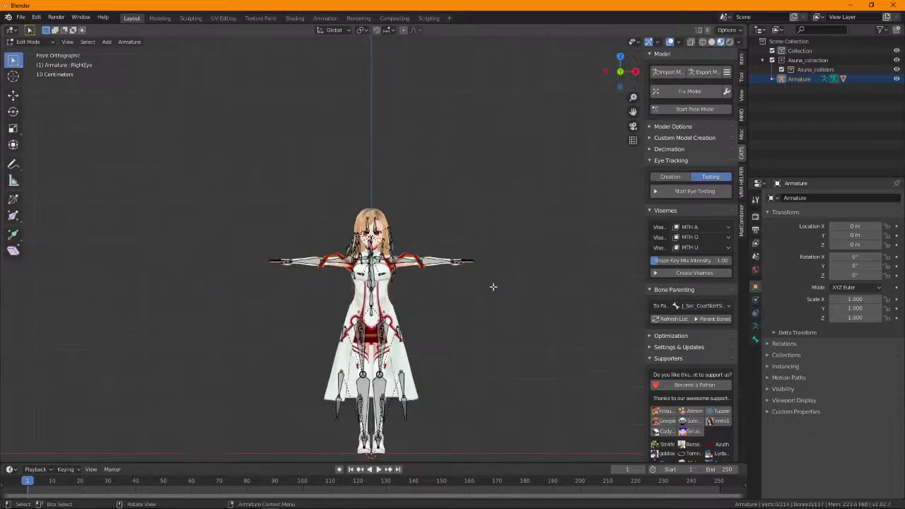
Open the Cats optimization settings and generate the atlas material list for the body.
{"action": "scroll", "coordinate": [701, 328], "scroll_direction": "down", "scroll_amount": 2}
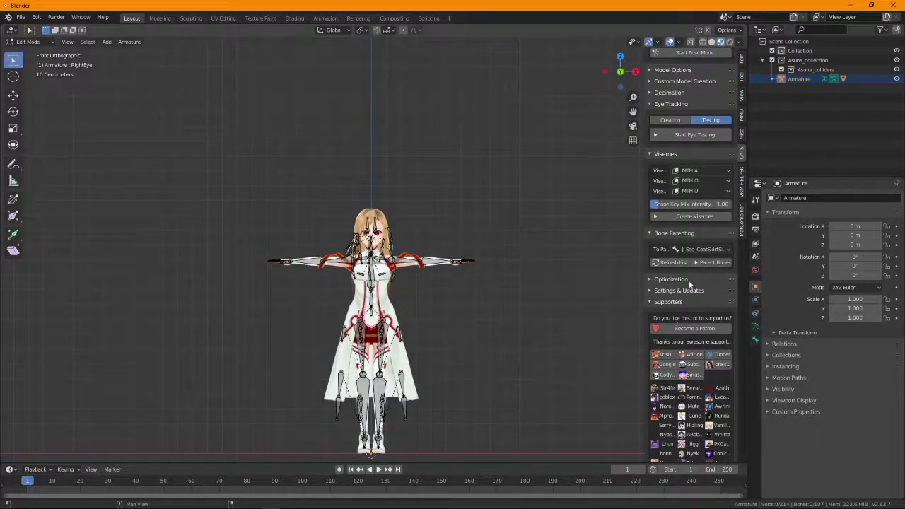
{"action": "left_click", "coordinate": [688, 279]}
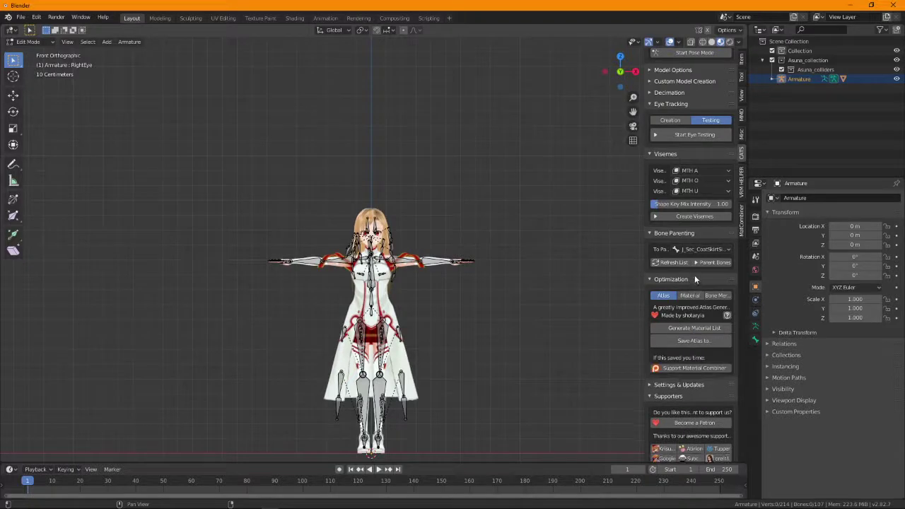
{"action": "scroll", "coordinate": [685, 291], "scroll_direction": "down", "scroll_amount": 2}
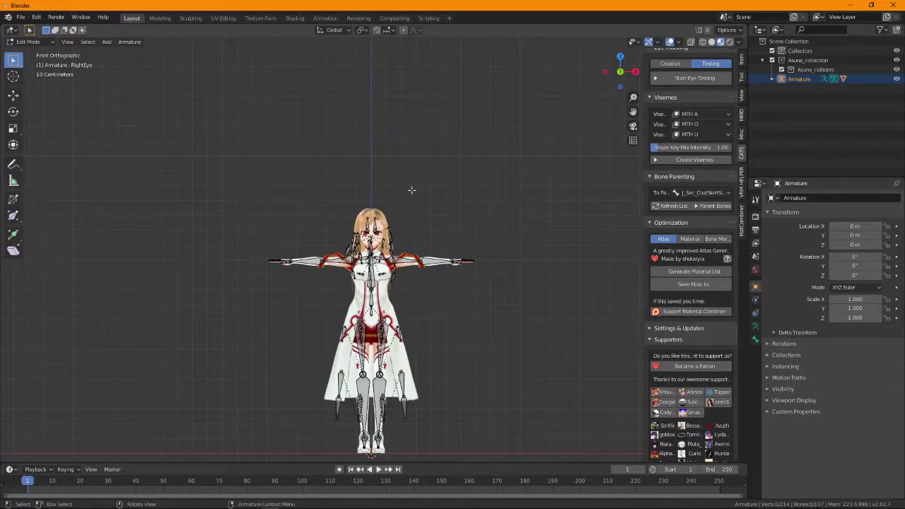
{"action": "scroll", "coordinate": [680, 113], "scroll_direction": "up", "scroll_amount": 4}
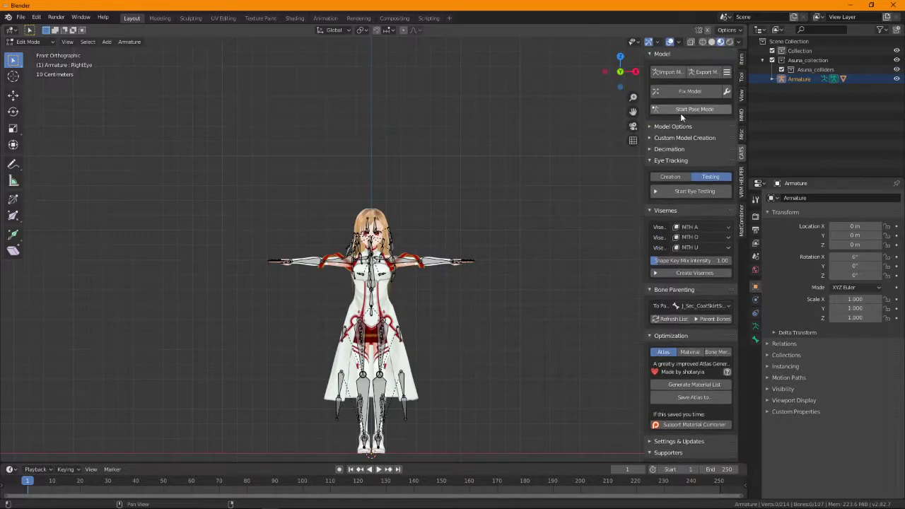
{"action": "scroll", "coordinate": [675, 123], "scroll_direction": "down", "scroll_amount": 9}
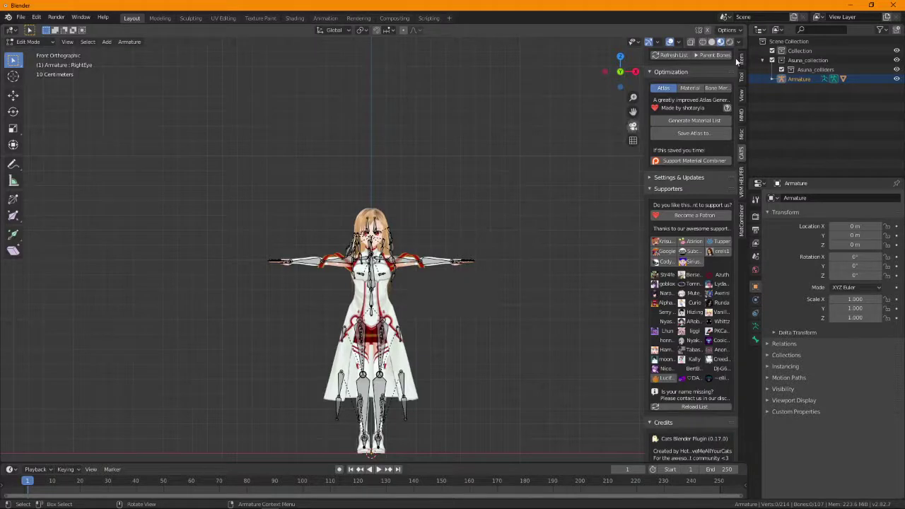
{"action": "left_click", "coordinate": [696, 120]}
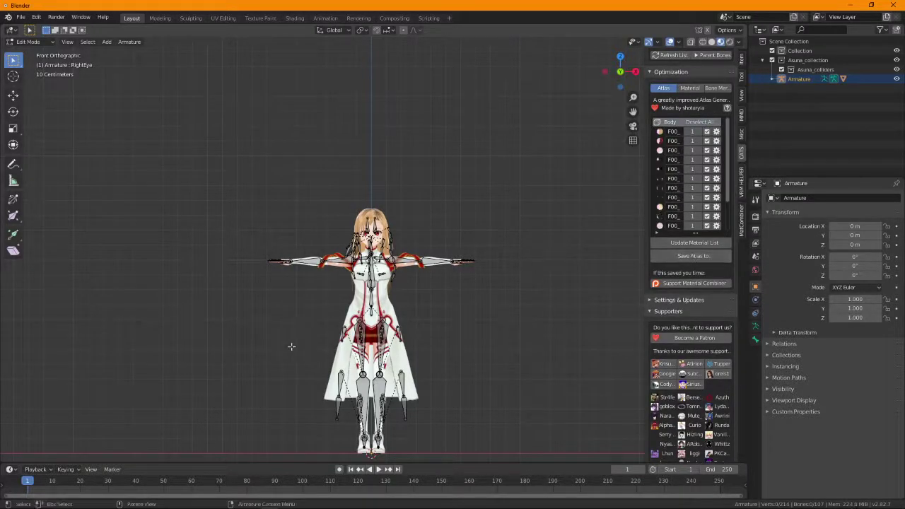
Check the VRM helper options, then return to Cats and review the generated material list.
{"action": "left_click", "coordinate": [740, 182]}
{"action": "scroll", "coordinate": [496, 195], "scroll_direction": "up", "scroll_amount": 5}
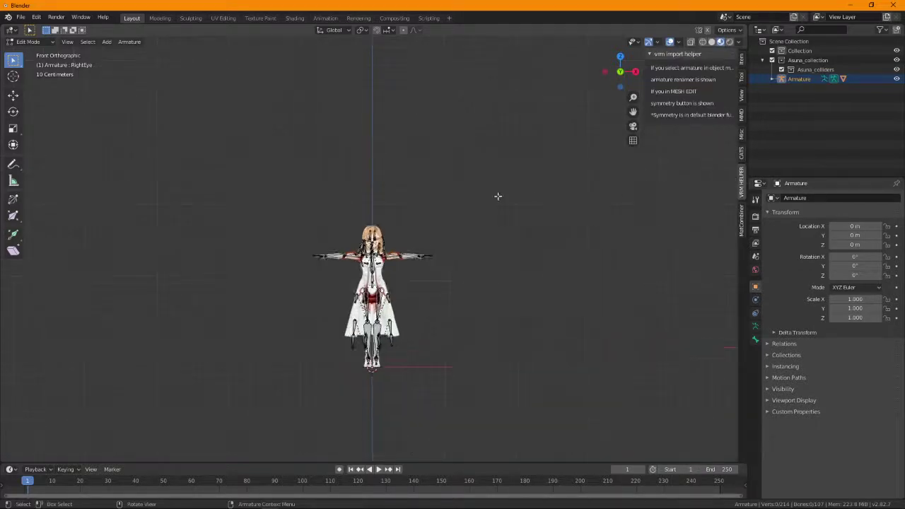
{"action": "left_click", "coordinate": [741, 154]}
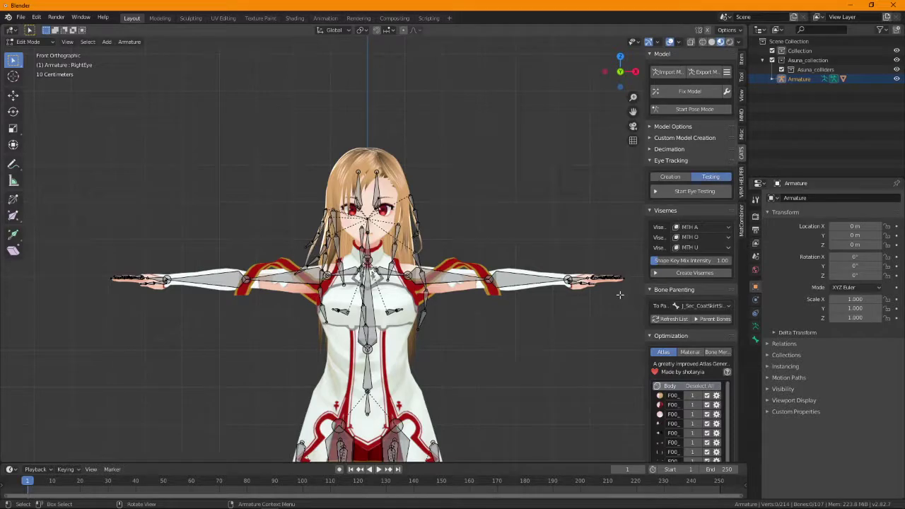
{"action": "scroll", "coordinate": [623, 292], "scroll_direction": "down", "scroll_amount": 2}
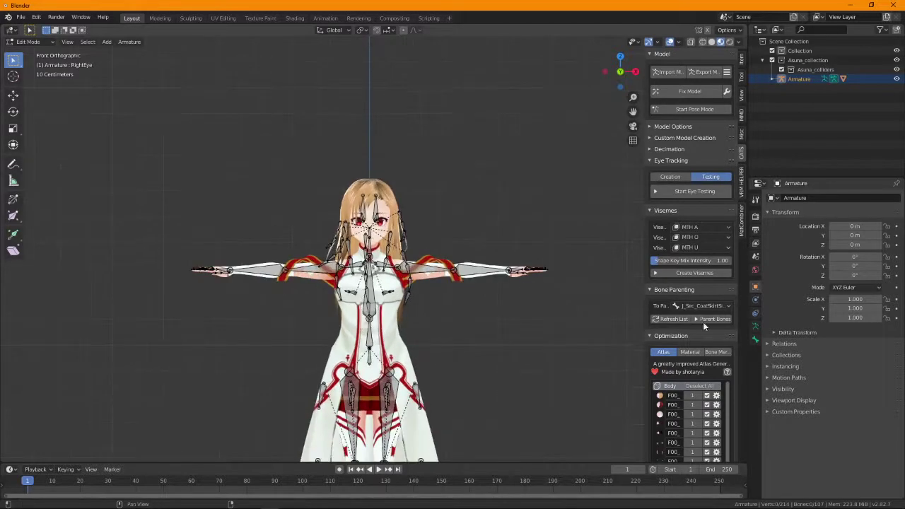
{"action": "scroll", "coordinate": [689, 403], "scroll_direction": "down", "scroll_amount": 3}
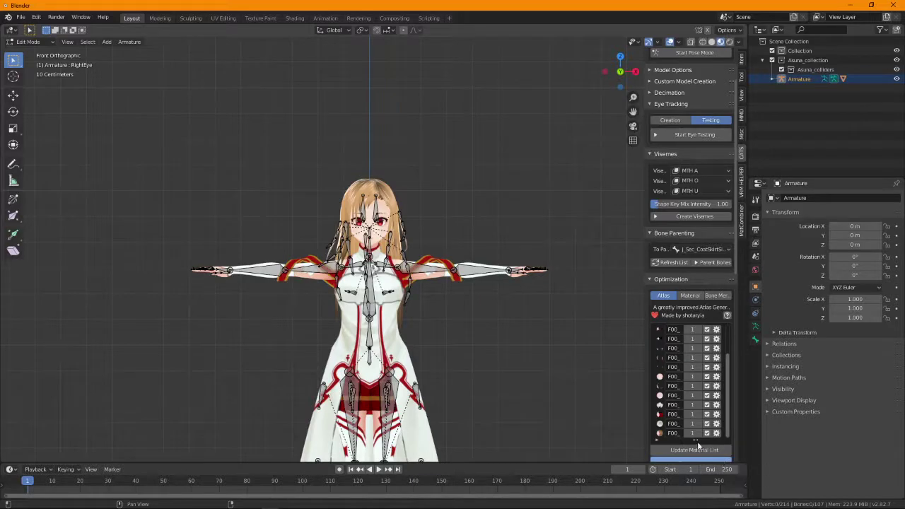
Create the texture atlas from the body's listed materials and save it in the Downloads folder.
{"action": "left_click", "coordinate": [691, 461]}
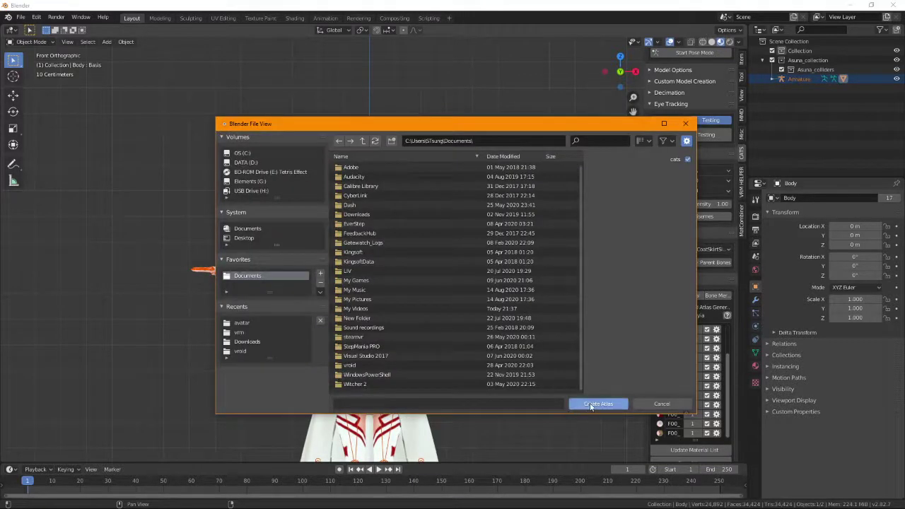
{"action": "left_click", "coordinate": [247, 341]}
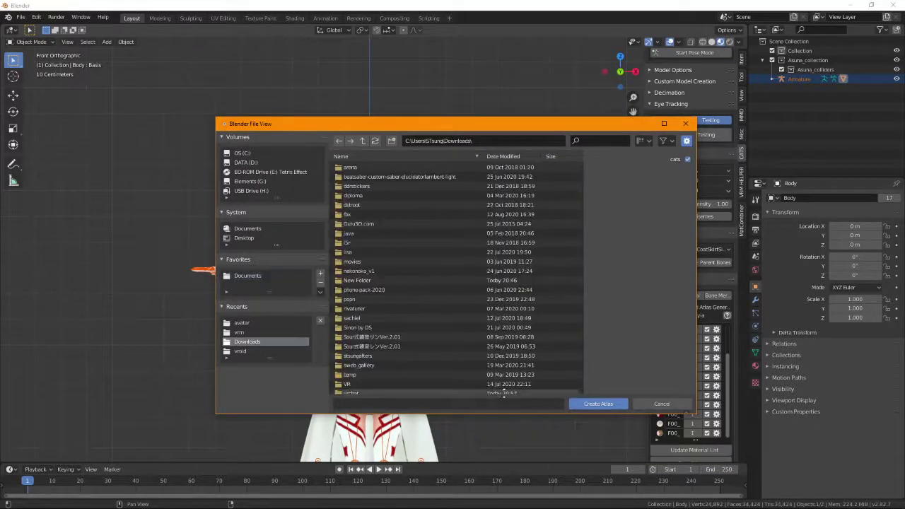
{"action": "left_click", "coordinate": [584, 404]}
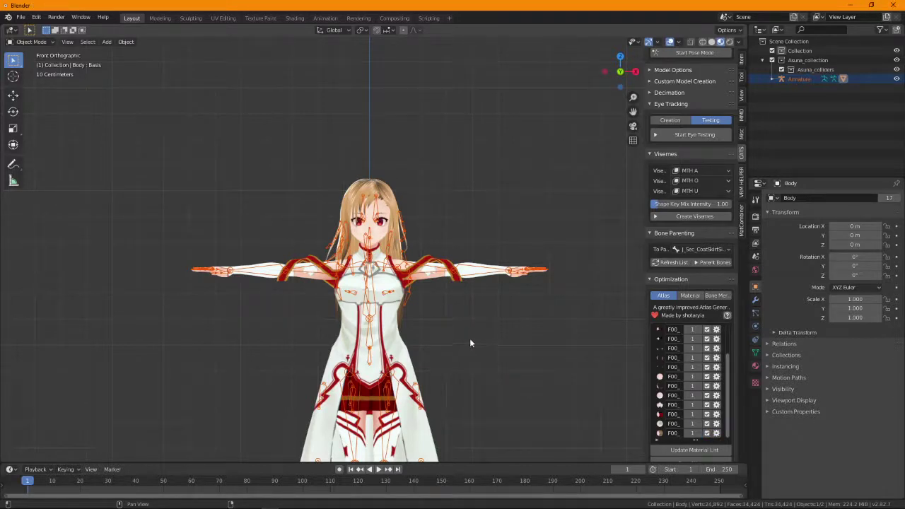
Examine the avatar with its combined material from the front and the side, both as a whole and close up.
{"action": "scroll", "coordinate": [444, 311], "scroll_direction": "down", "scroll_amount": 15}
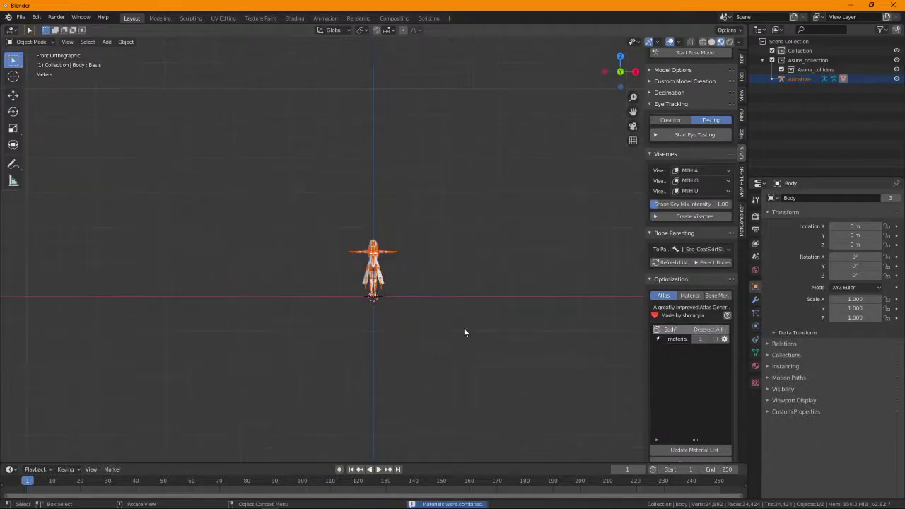
{"action": "scroll", "coordinate": [464, 327], "scroll_direction": "up", "scroll_amount": 13}
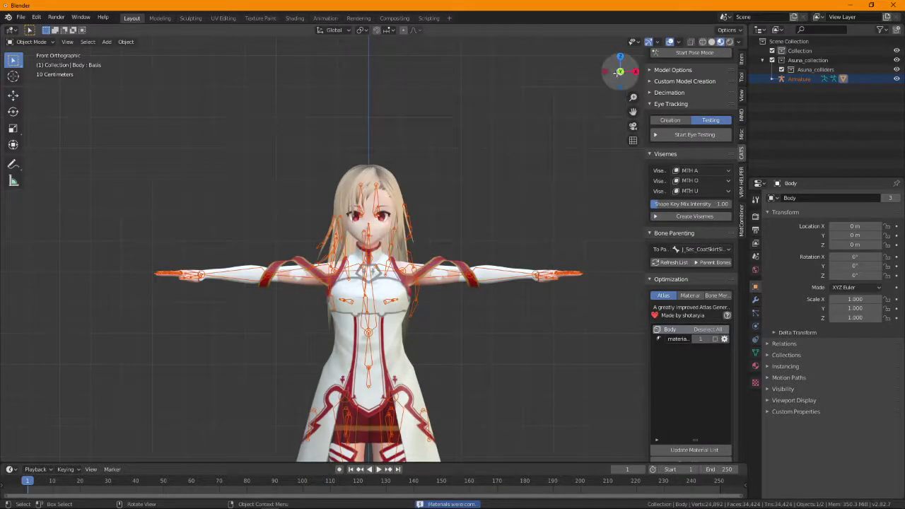
{"action": "left_click", "coordinate": [636, 71]}
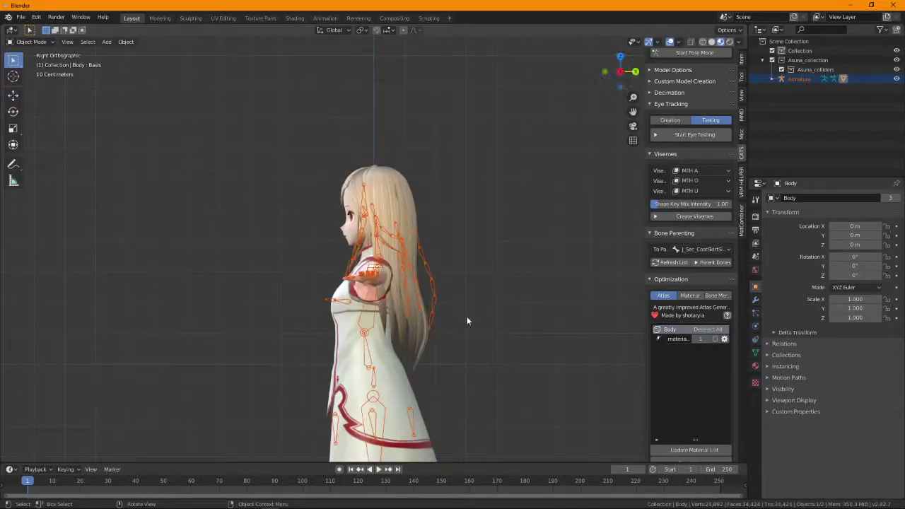
{"action": "scroll", "coordinate": [466, 321], "scroll_direction": "down", "scroll_amount": 4}
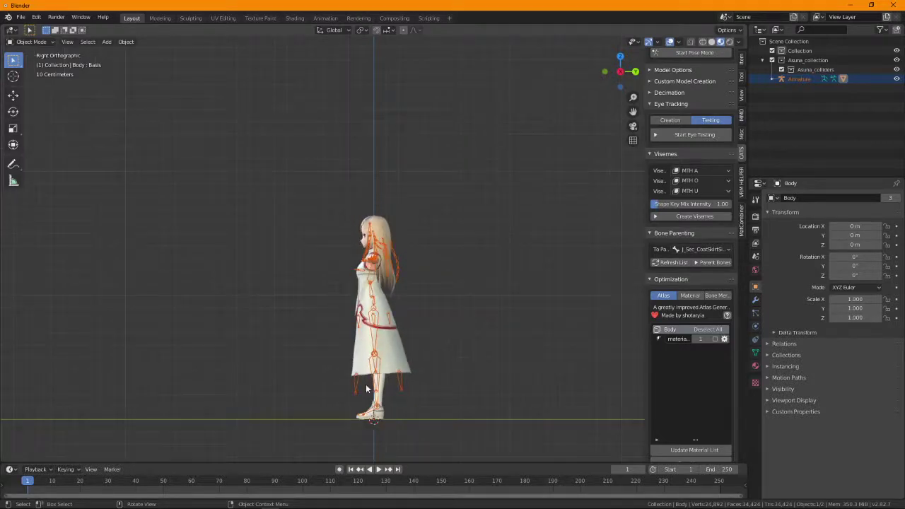
{"action": "scroll", "coordinate": [388, 318], "scroll_direction": "up", "scroll_amount": 2}
{"action": "scroll", "coordinate": [388, 318], "scroll_direction": "up", "scroll_amount": 2}
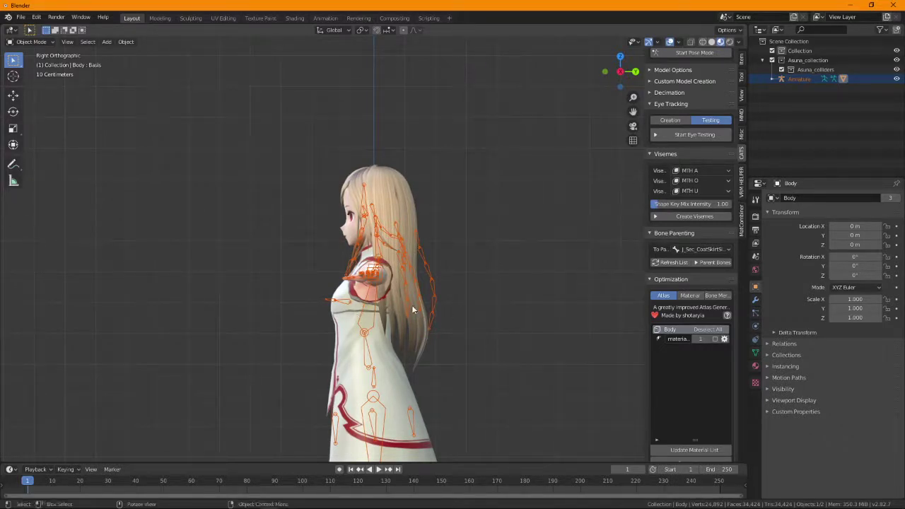
{"action": "scroll", "coordinate": [700, 191], "scroll_direction": "up", "scroll_amount": 3}
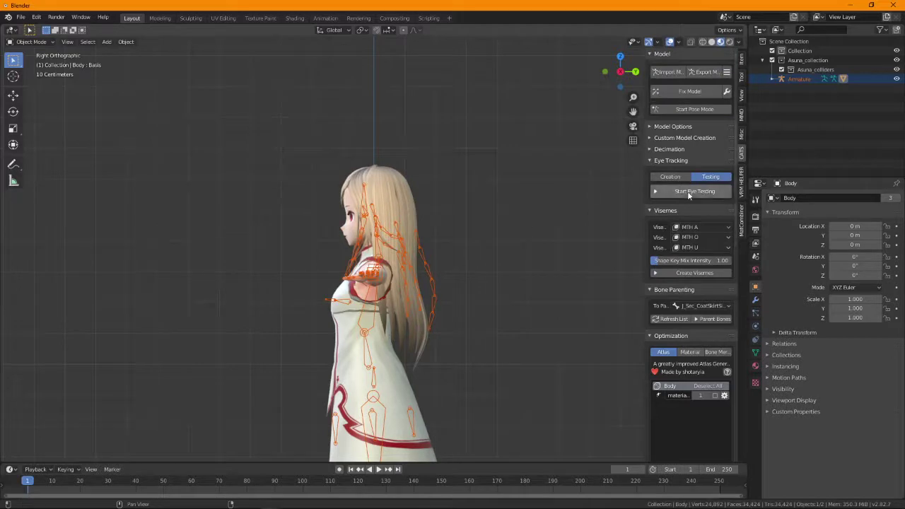
{"action": "left_click", "coordinate": [605, 71]}
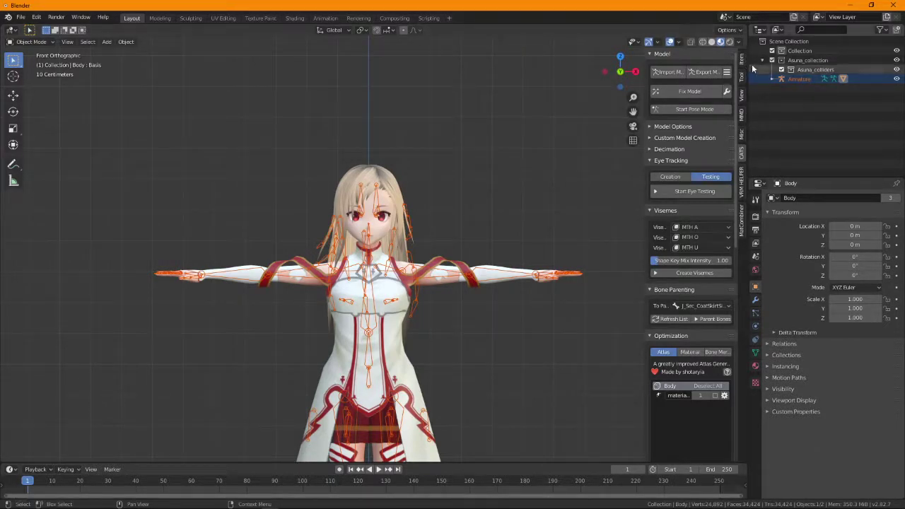
Export the model as an FBX file named asuna_vrchat into the Downloads folder.
{"action": "left_click", "coordinate": [704, 73]}
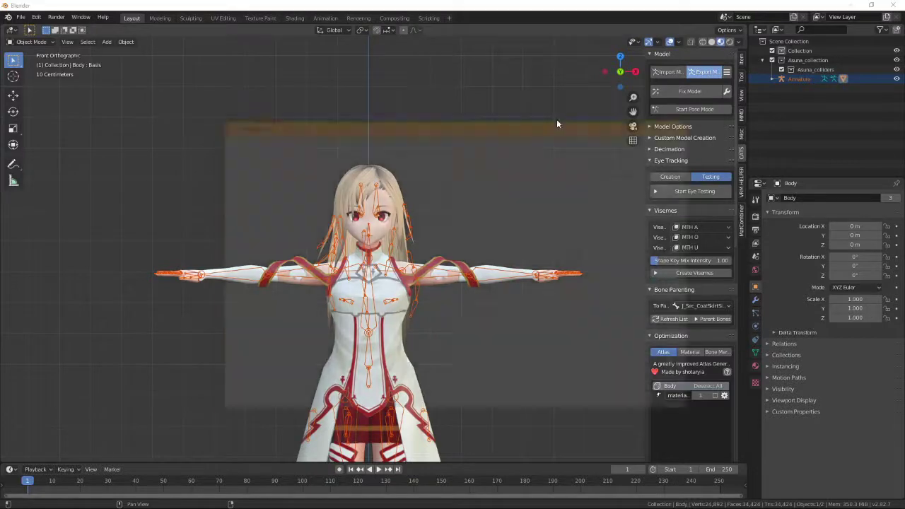
{"action": "left_click", "coordinate": [405, 401]}
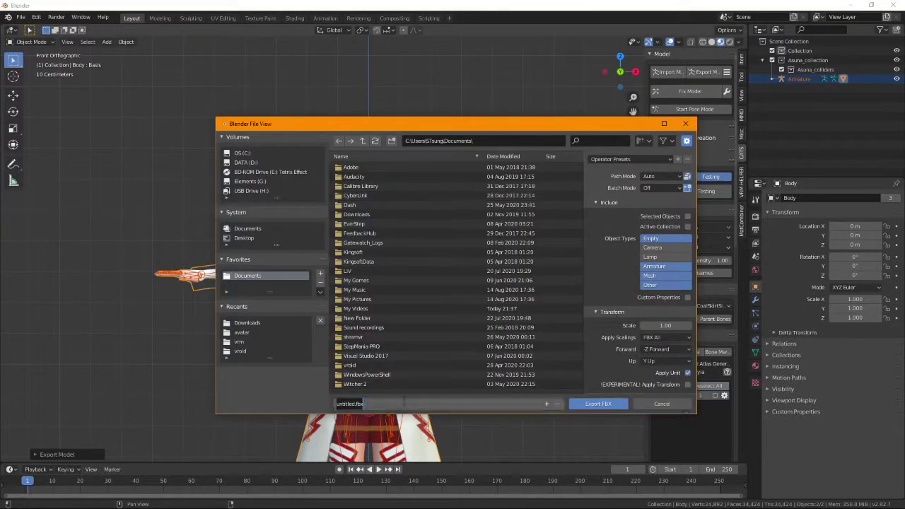
{"action": "type", "text": "asuna_vrchat"}
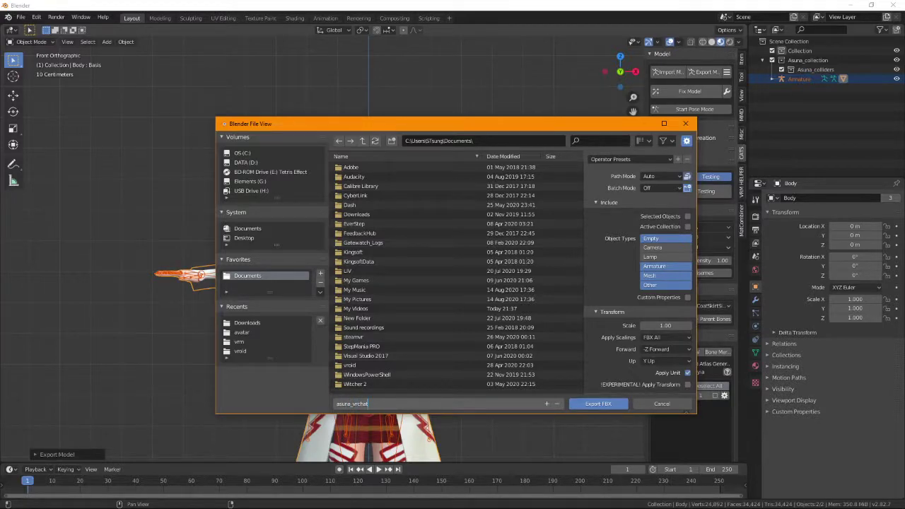
{"action": "left_click", "coordinate": [259, 323]}
{"action": "left_click", "coordinate": [597, 403]}
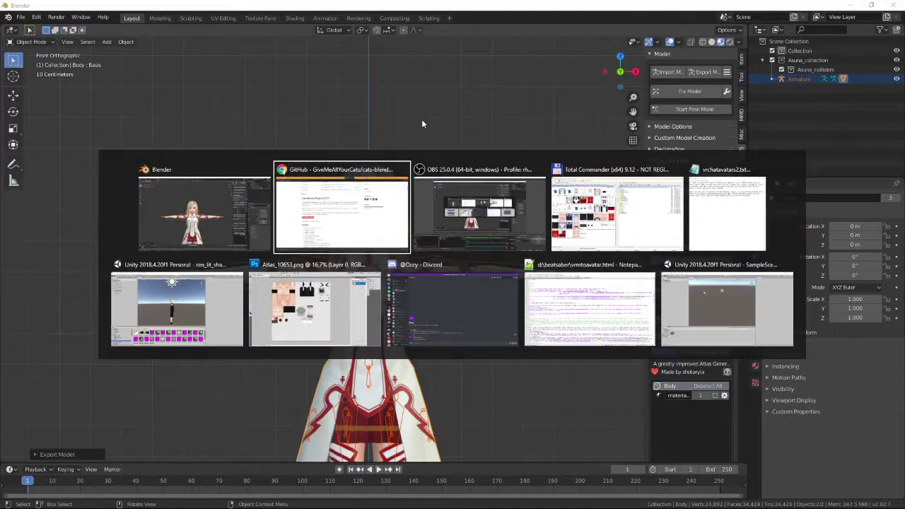
Switch to the Unity window with the vrchat3 project's SampleScene and check the available file and project commands.
{"action": "key", "text": "Tab"}
{"action": "key", "text": "Tab"}
{"action": "key", "text": "Tab"}
{"action": "key", "text": "Tab"}
{"action": "key", "text": "Tab"}
{"action": "key", "text": "Tab"}
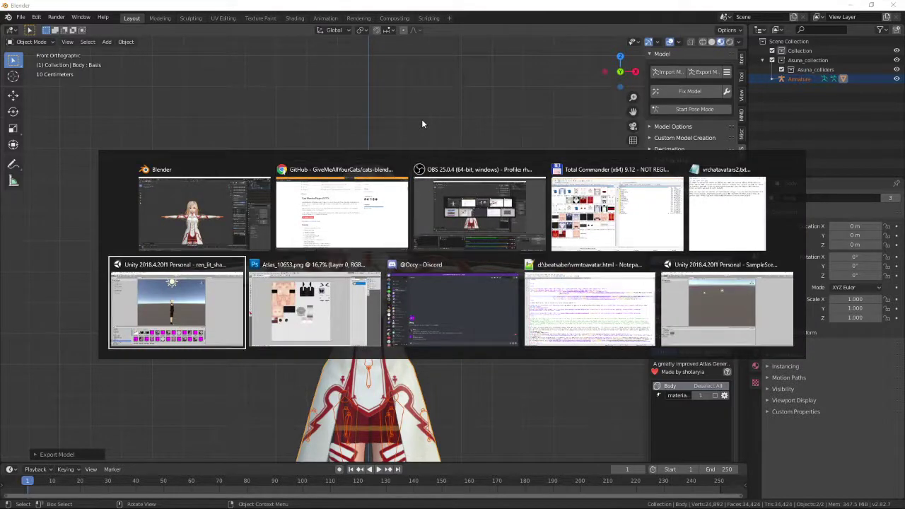
{"action": "key", "text": "Tab"}
{"action": "key", "text": "Tab"}
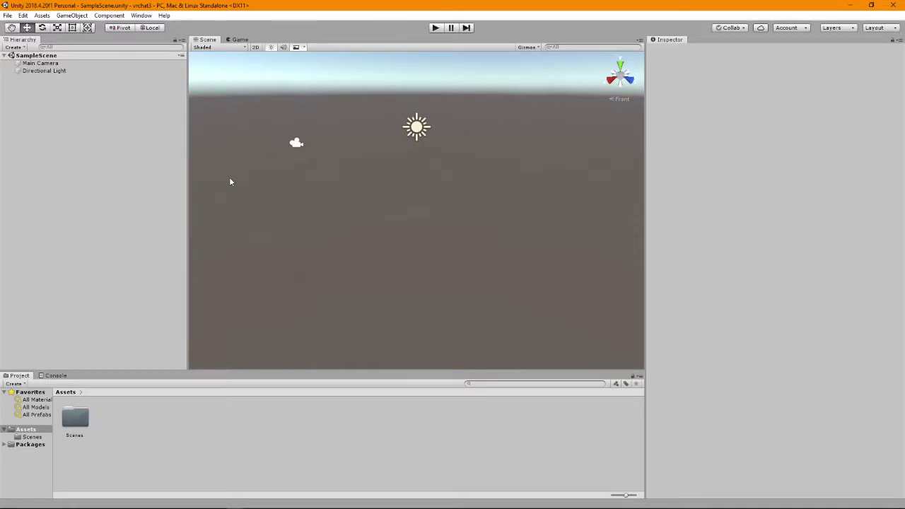
{"action": "left_click", "coordinate": [7, 16]}
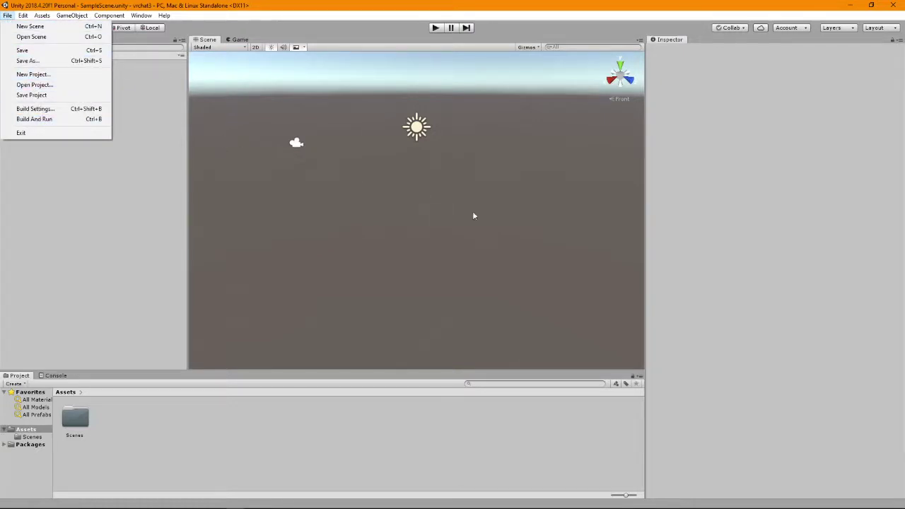
{"action": "left_click", "coordinate": [721, 234]}
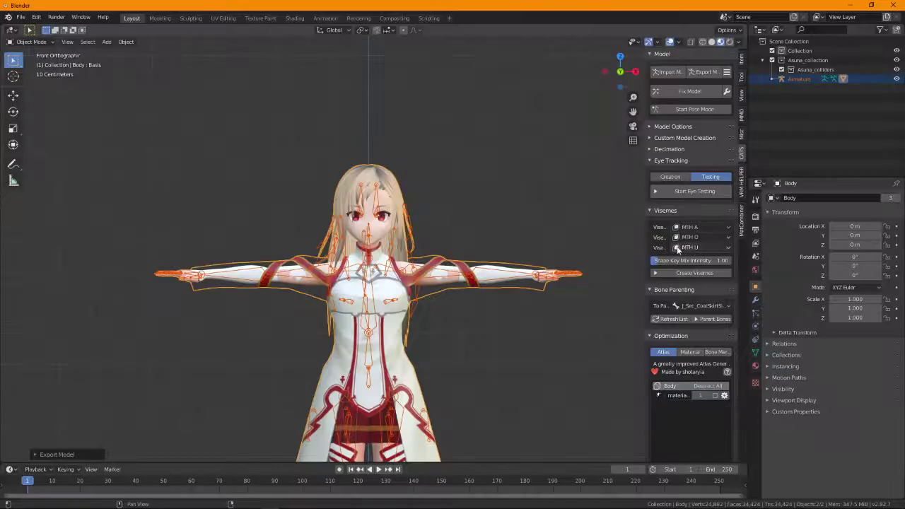
Switch to Chrome, open the developer documentation from the VRChat site, and view VRChat's SDK download page.
{"action": "key", "text": "alt+Tab"}
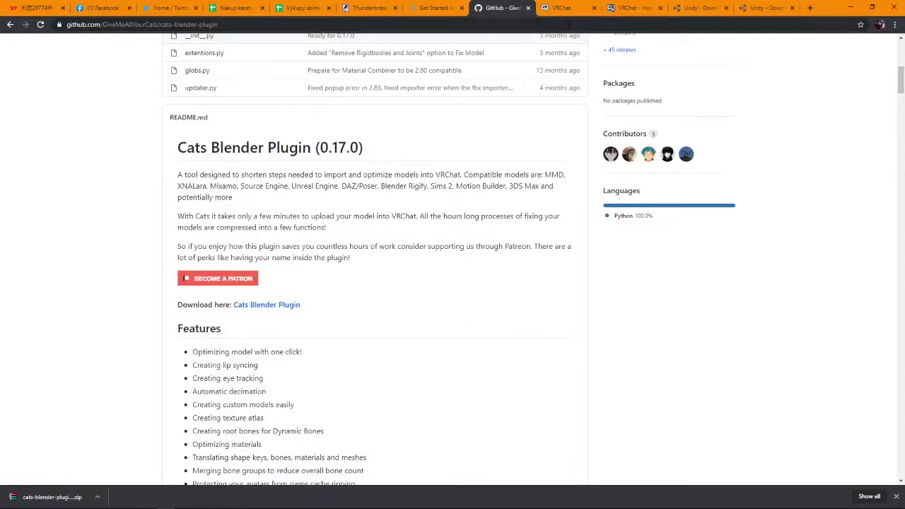
{"action": "left_click", "coordinate": [565, 8]}
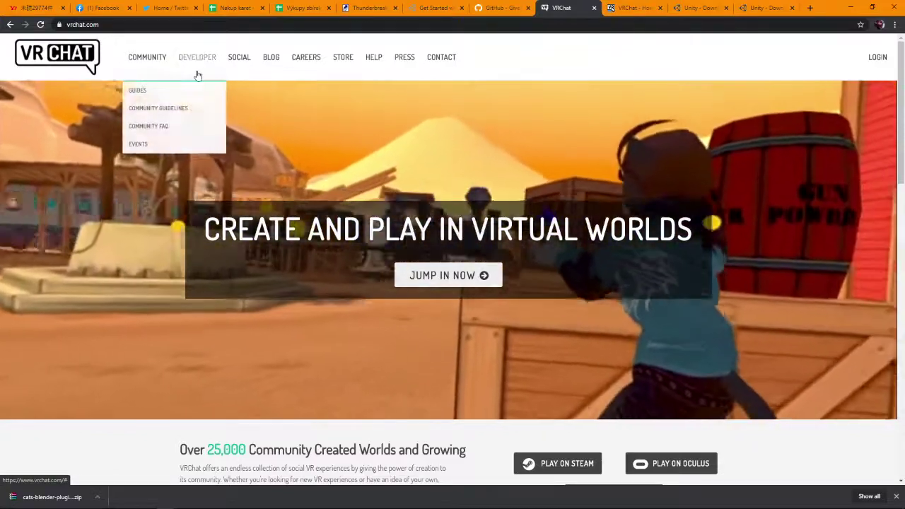
{"action": "mouse_move", "coordinate": [200, 70]}
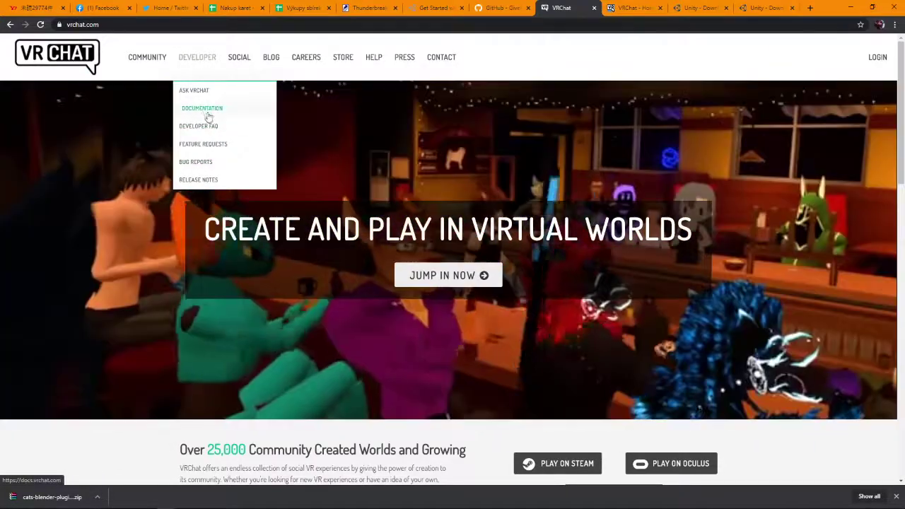
{"action": "left_click", "coordinate": [205, 108]}
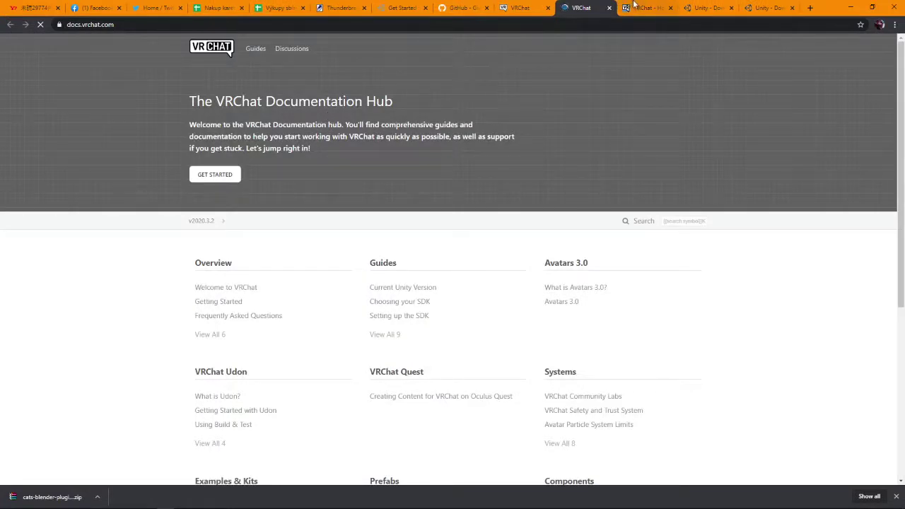
{"action": "left_click", "coordinate": [636, 7]}
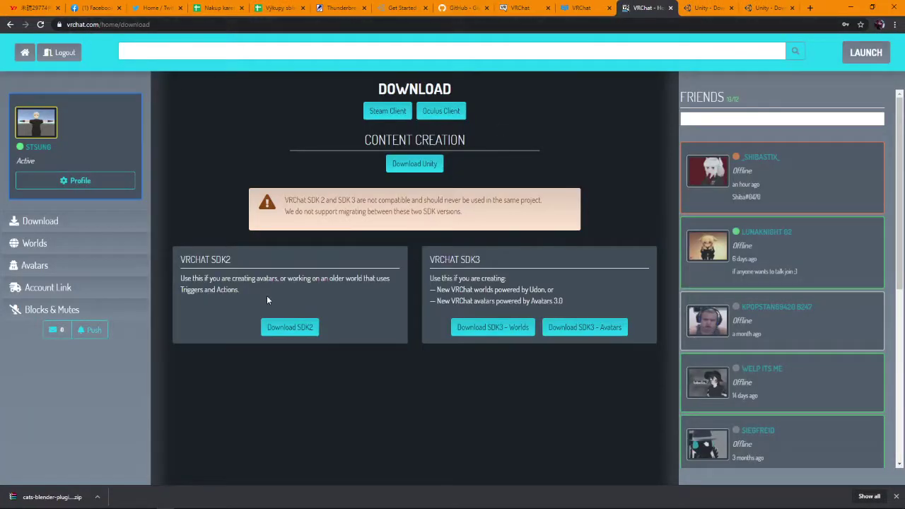
Return to the vrchat3 project in Unity and import the full VRCSDK2-2020.04.25.12.49 custom package.
{"action": "key", "text": "alt+Tab"}
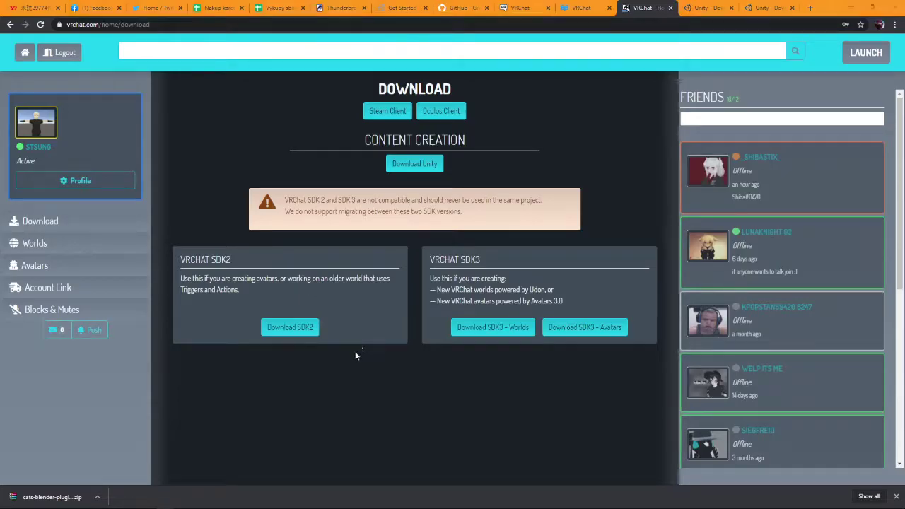
{"action": "key", "text": "alt+Tab"}
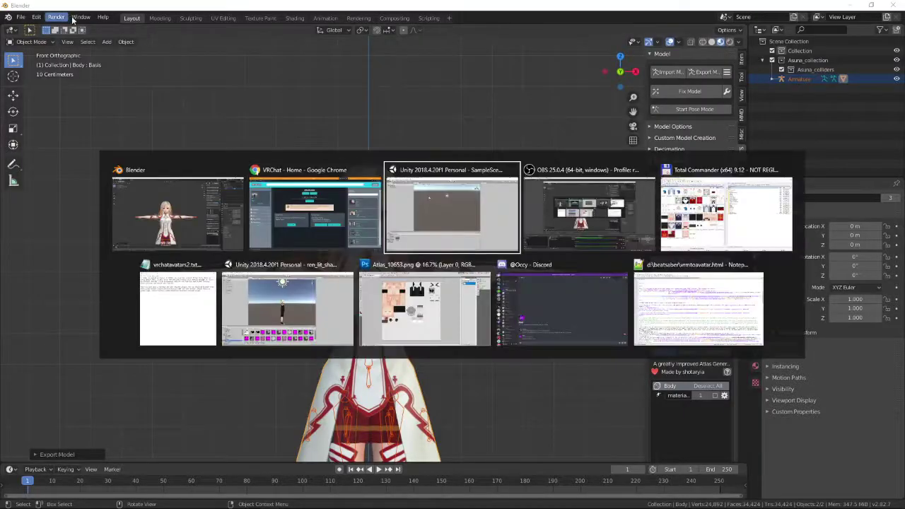
{"action": "left_click", "coordinate": [8, 16]}
{"action": "left_click", "coordinate": [8, 16]}
{"action": "left_click", "coordinate": [42, 15]}
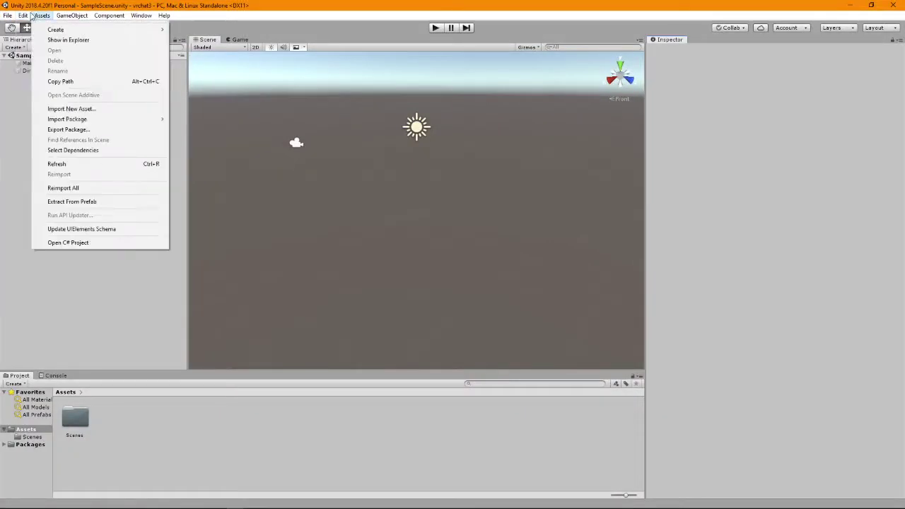
{"action": "mouse_move", "coordinate": [23, 16]}
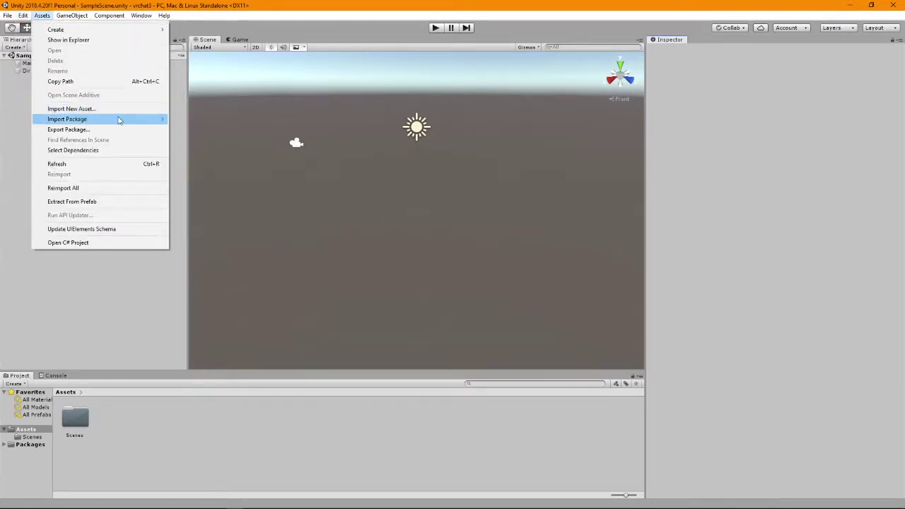
{"action": "mouse_move", "coordinate": [121, 119]}
{"action": "left_click", "coordinate": [226, 119]}
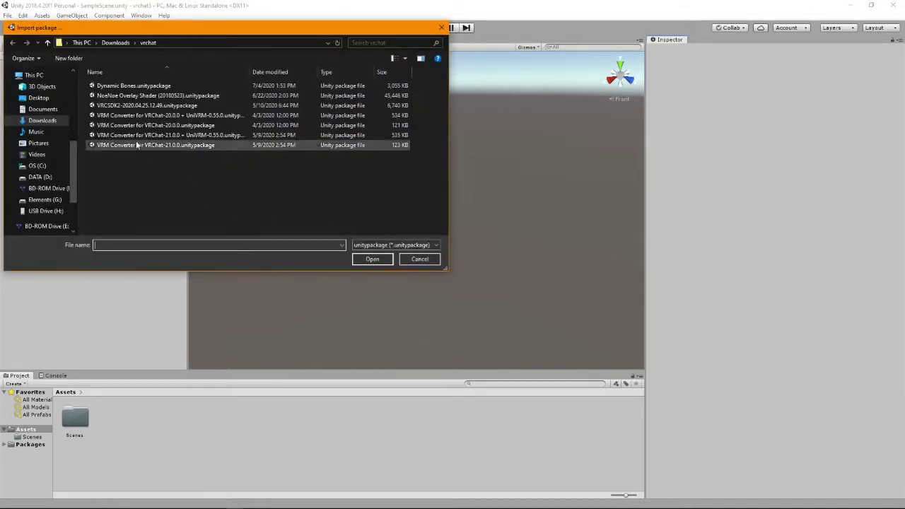
{"action": "left_click", "coordinate": [149, 105]}
{"action": "key", "text": "Return"}
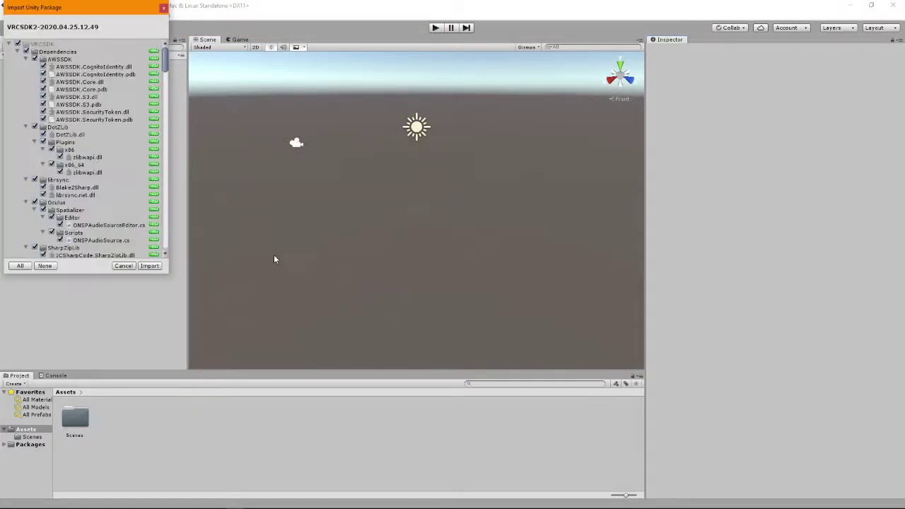
{"action": "left_click", "coordinate": [149, 265]}
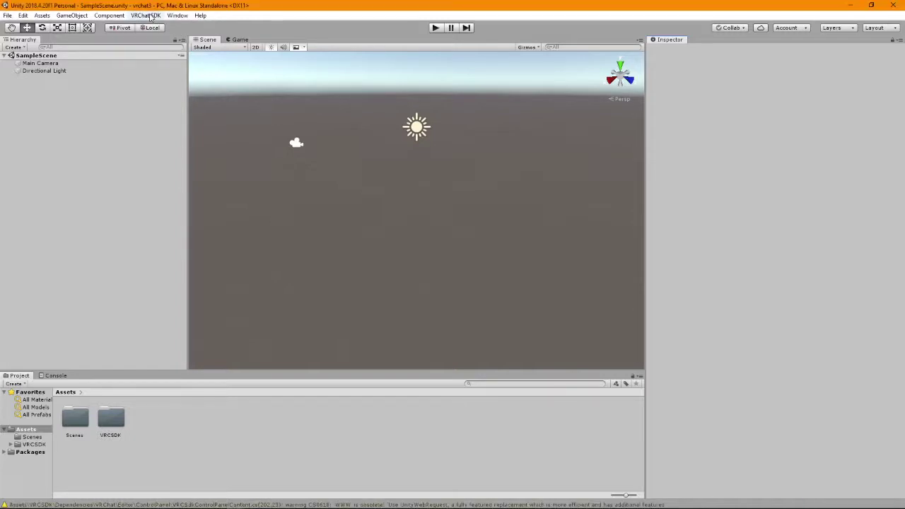
Open the VRChat SDK control panel and sign in to the VRChat account.
{"action": "left_click", "coordinate": [150, 17]}
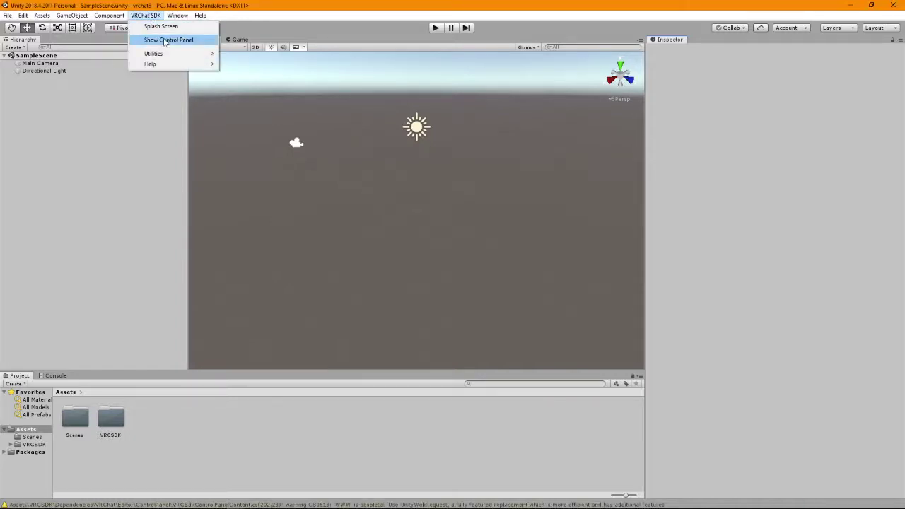
{"action": "left_click", "coordinate": [168, 40]}
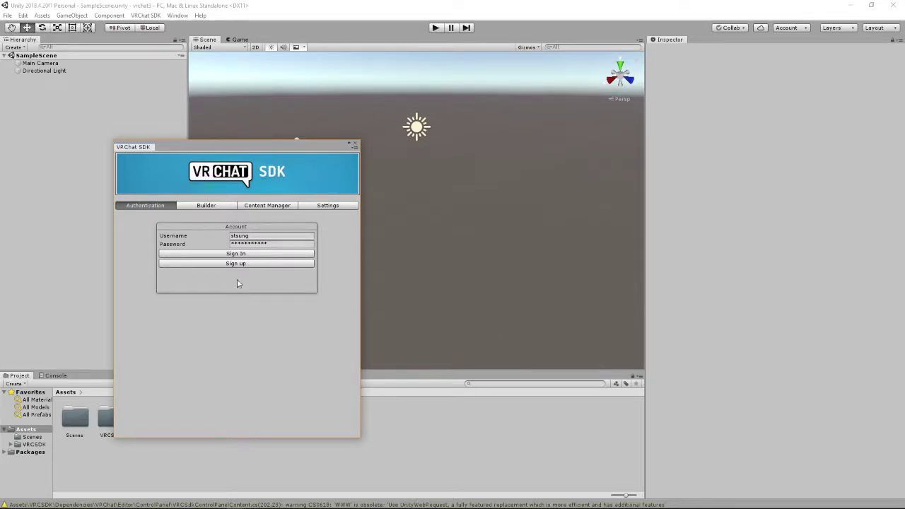
{"action": "left_click", "coordinate": [241, 254]}
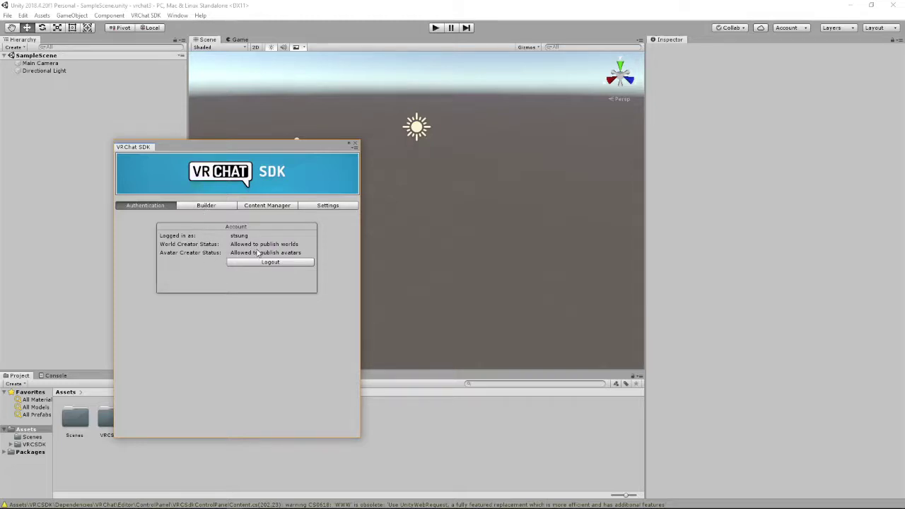
Show the VRChat SDK's Builder page and move its window clear of the scene view, over the empty Inspector area.
{"action": "left_click", "coordinate": [221, 206]}
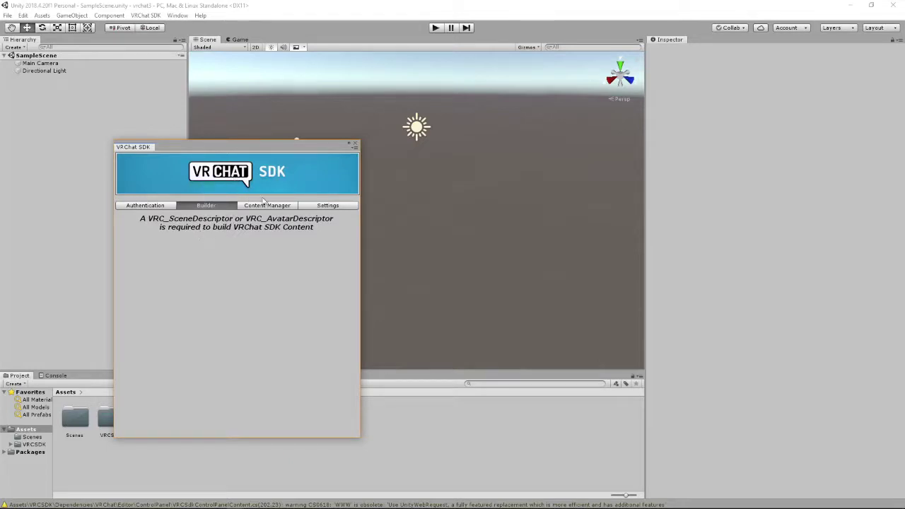
{"action": "left_click_drag", "start_coordinate": [251, 145], "coordinate": [770, 150]}
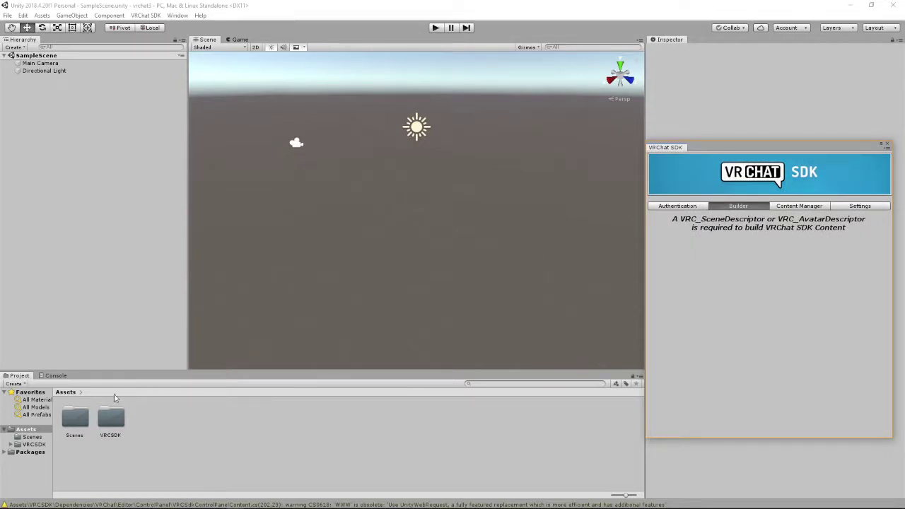
Import asuna_vrchat.fbx from the Downloads folder into the project's Assets folder as a new asset.
{"action": "left_click", "coordinate": [36, 430]}
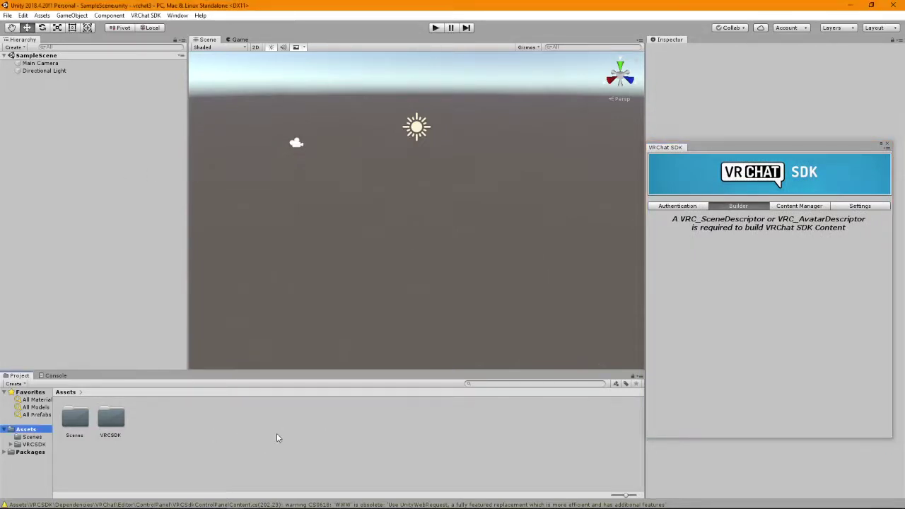
{"action": "right_click", "coordinate": [231, 420]}
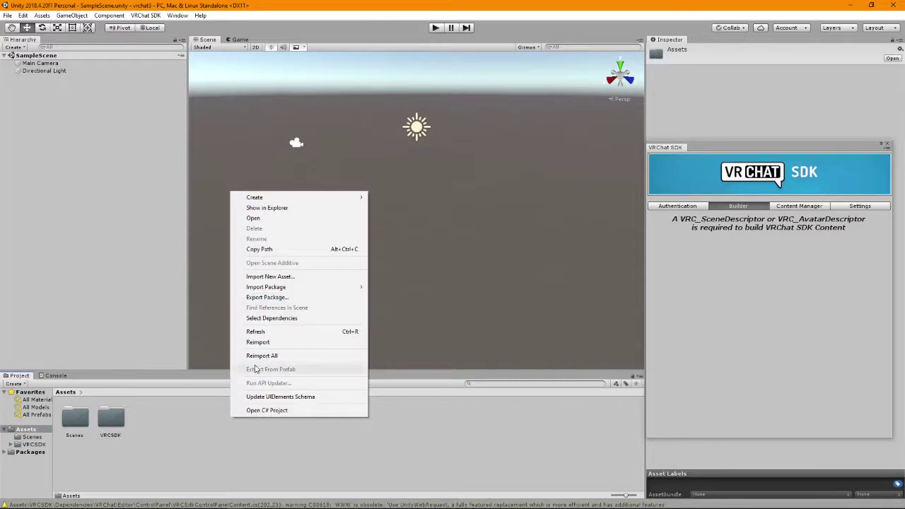
{"action": "left_click", "coordinate": [307, 277]}
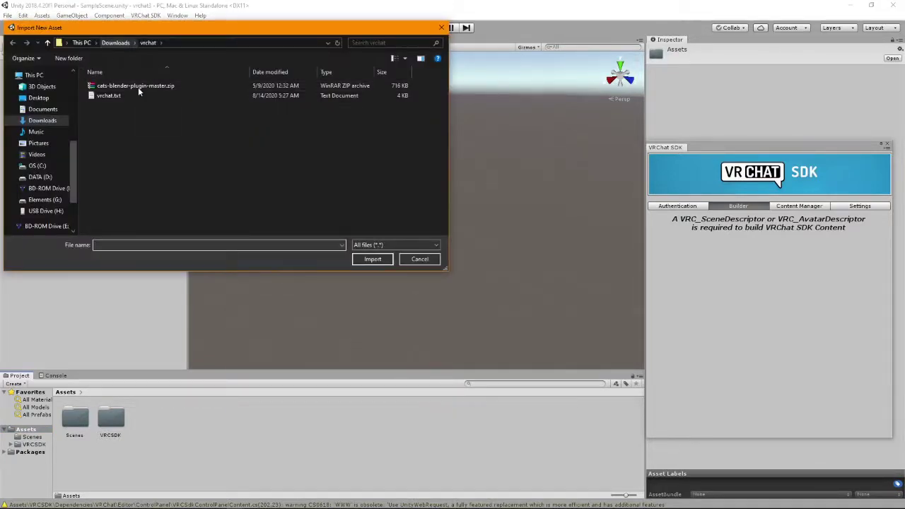
{"action": "key", "text": "alt+Up"}
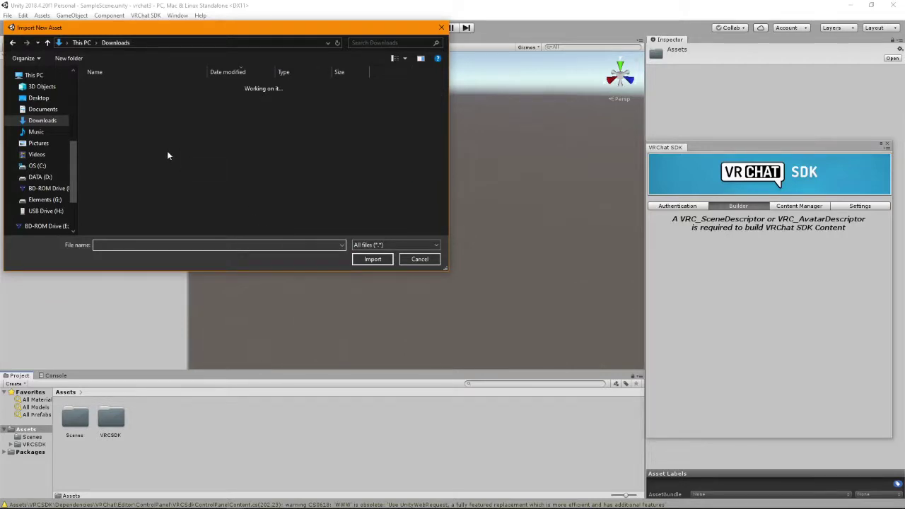
{"action": "left_click", "coordinate": [152, 100]}
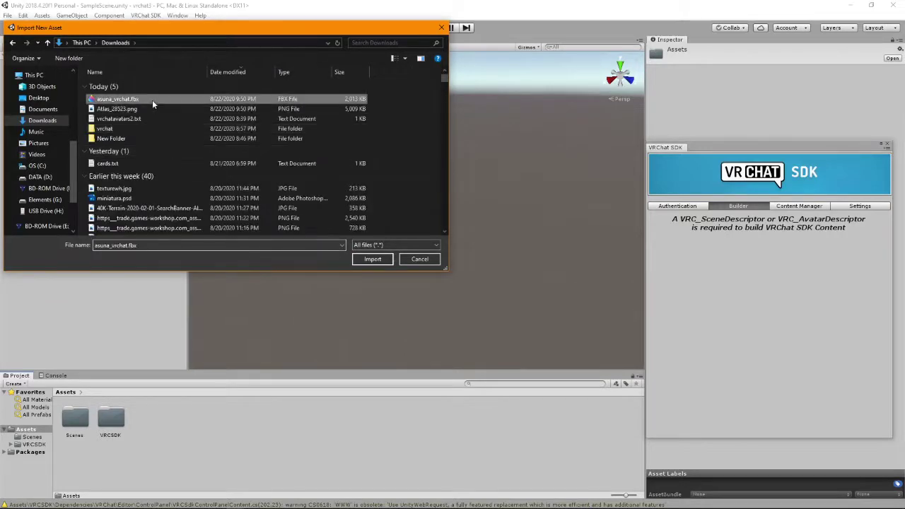
{"action": "double_click", "coordinate": [152, 100]}
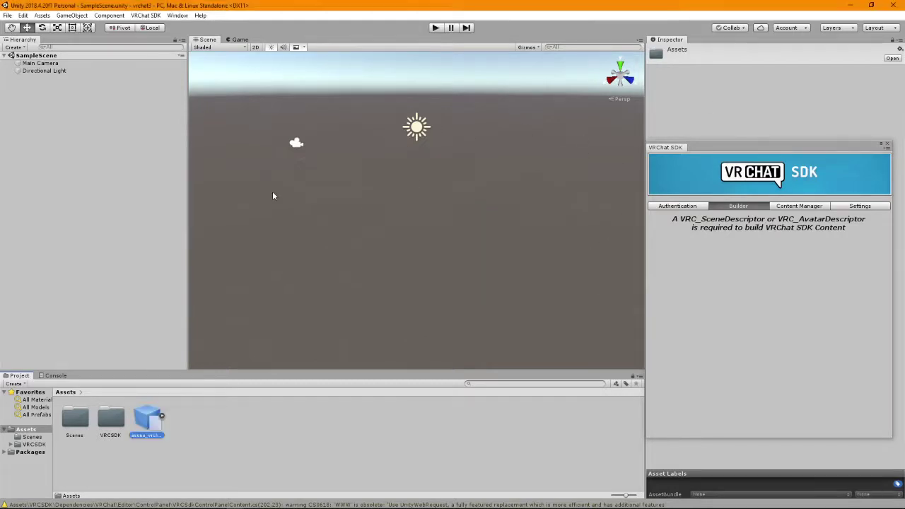
Move the VRChat SDK window off the Inspector, then set the asuna_vrchat model's rig animation type to Humanoid and apply it.
{"action": "left_click_drag", "start_coordinate": [804, 142], "coordinate": [190, 86]}
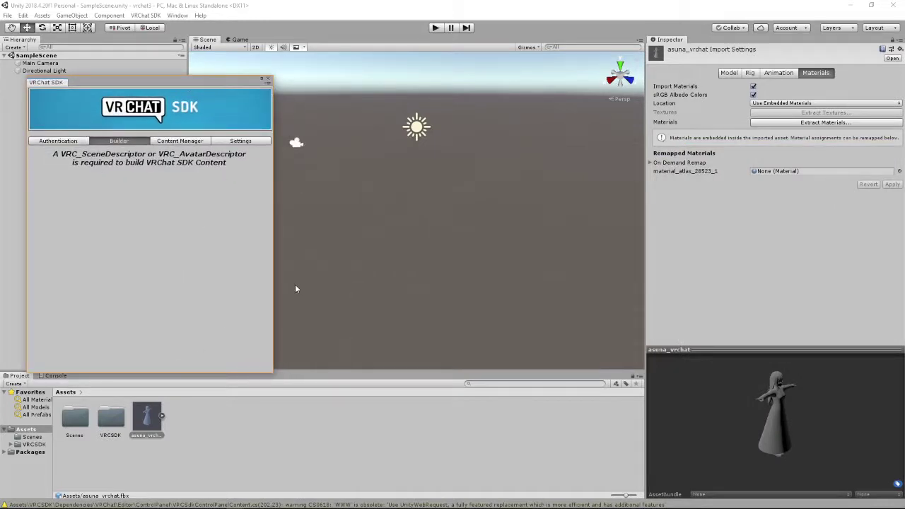
{"action": "left_click", "coordinate": [162, 416]}
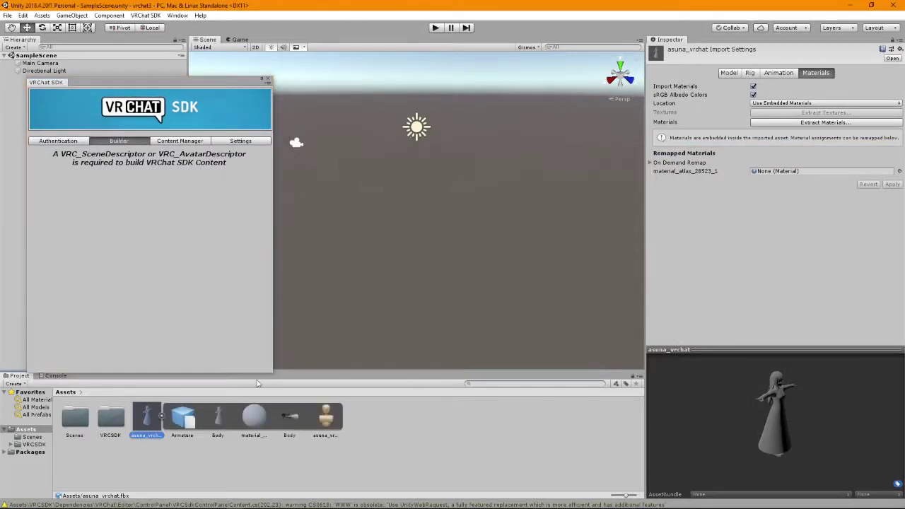
{"action": "left_click", "coordinate": [750, 74]}
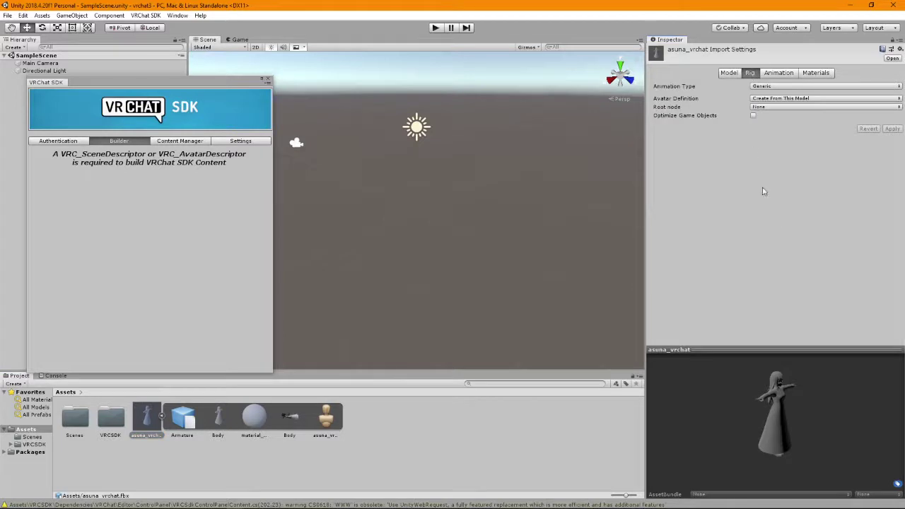
{"action": "left_click", "coordinate": [756, 87]}
{"action": "left_click", "coordinate": [780, 127]}
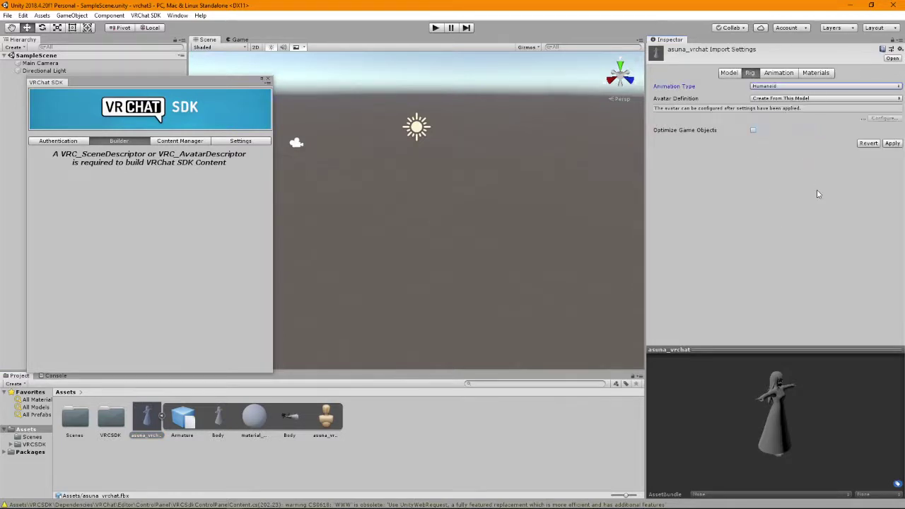
{"action": "left_click", "coordinate": [893, 144]}
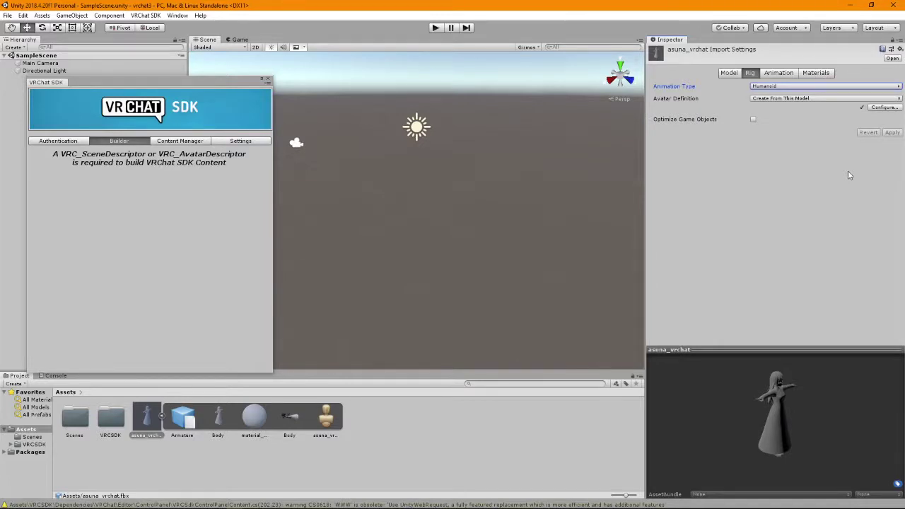
Open the avatar configuration of the humanoid rig and examine the body bone mapping and the model's skeleton up close.
{"action": "left_click", "coordinate": [884, 108]}
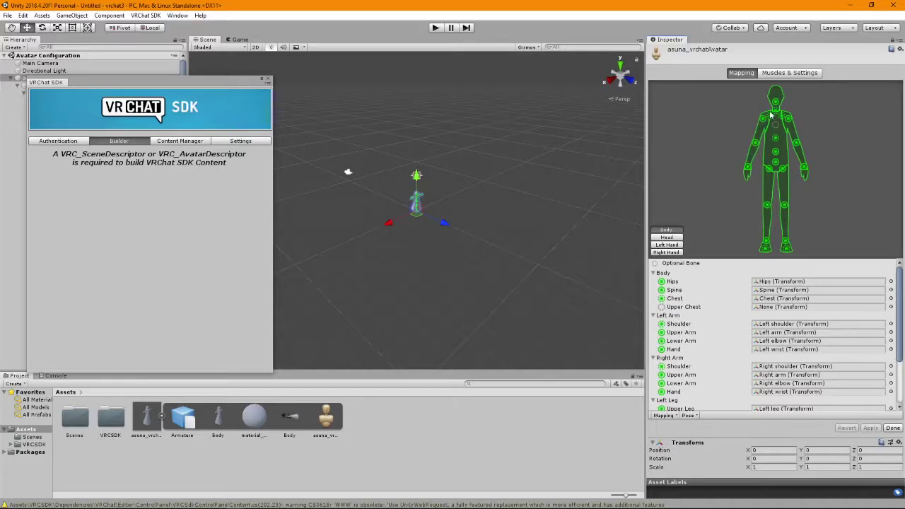
{"action": "scroll", "coordinate": [776, 384], "scroll_direction": "down", "scroll_amount": 3}
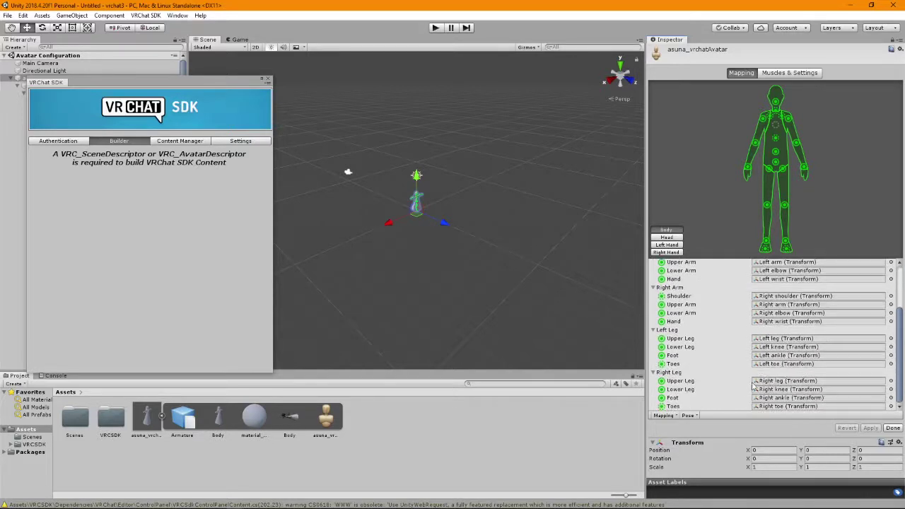
{"action": "scroll", "coordinate": [772, 381], "scroll_direction": "up", "scroll_amount": 3}
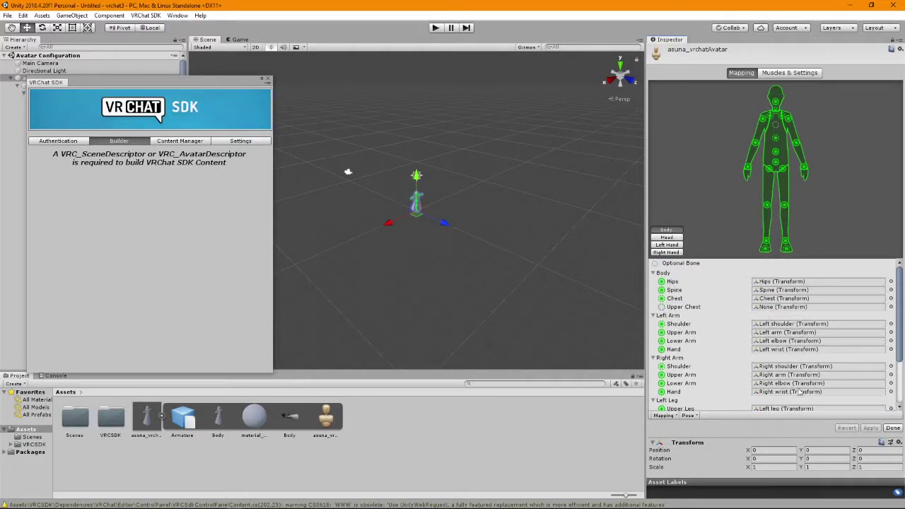
{"action": "left_click", "coordinate": [665, 416]}
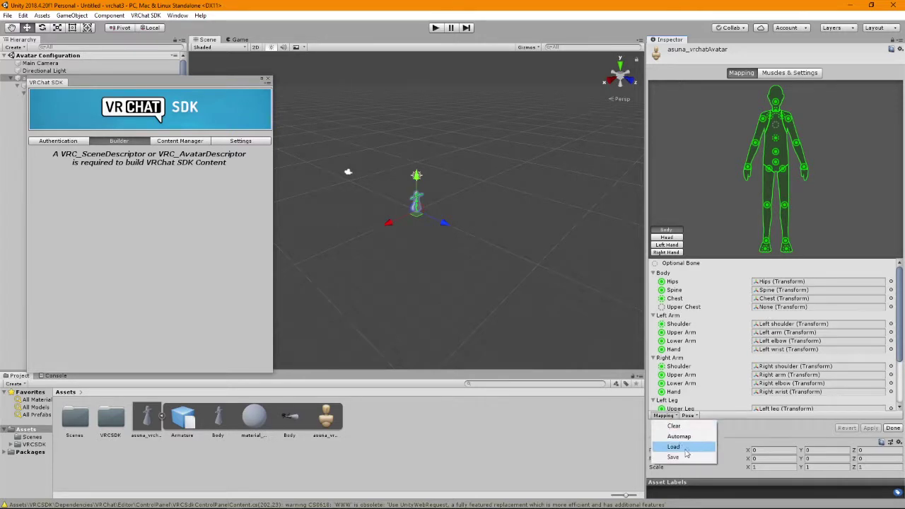
{"action": "left_click", "coordinate": [752, 422]}
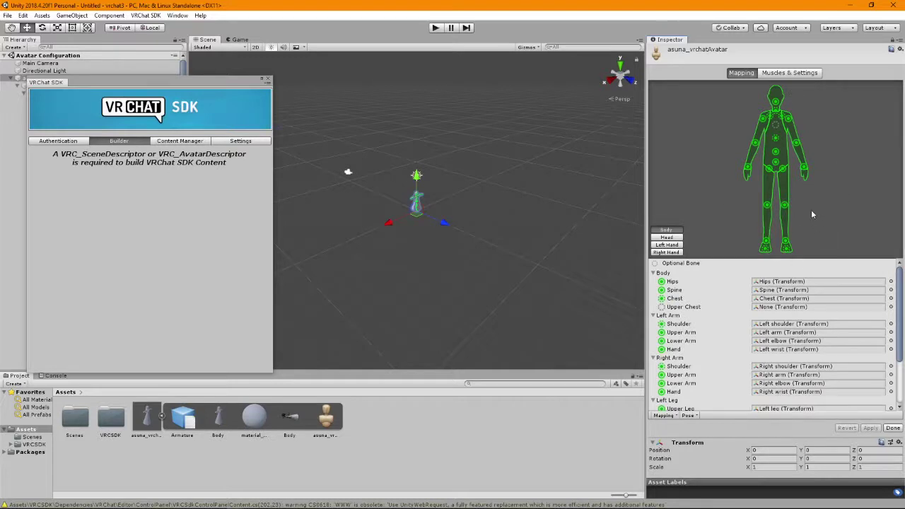
{"action": "scroll", "coordinate": [446, 184], "scroll_direction": "up", "scroll_amount": 5}
{"action": "scroll", "coordinate": [451, 177], "scroll_direction": "up", "scroll_amount": 3}
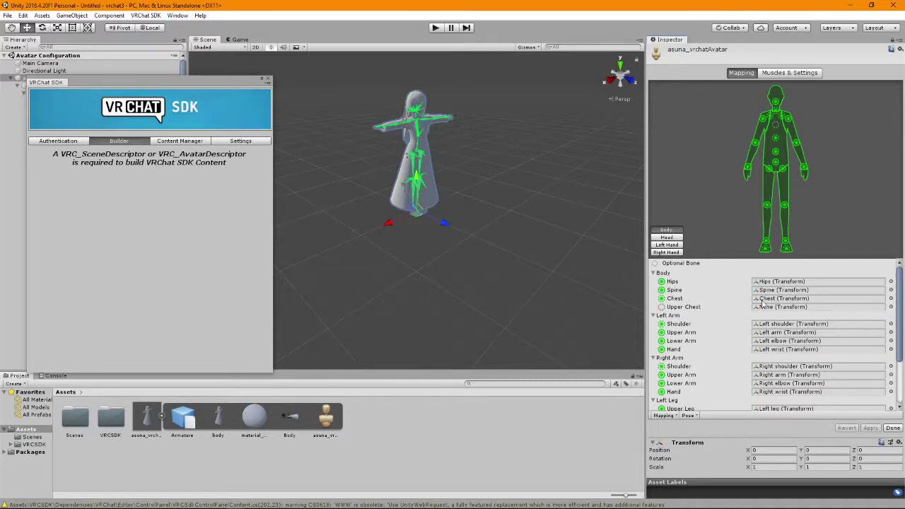
Set the Jaw bone to None in the avatar's head mapping, apply the mapping and finish the avatar configuration.
{"action": "left_click", "coordinate": [665, 237]}
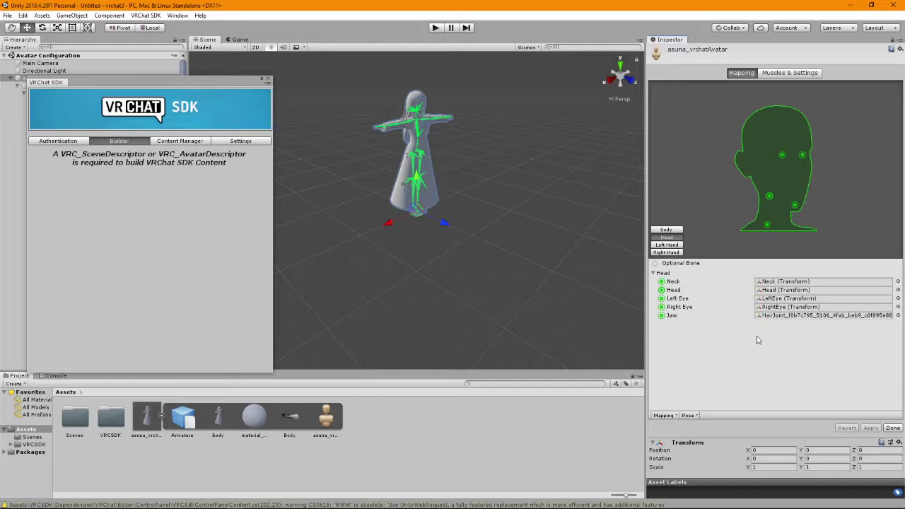
{"action": "left_click", "coordinate": [790, 319]}
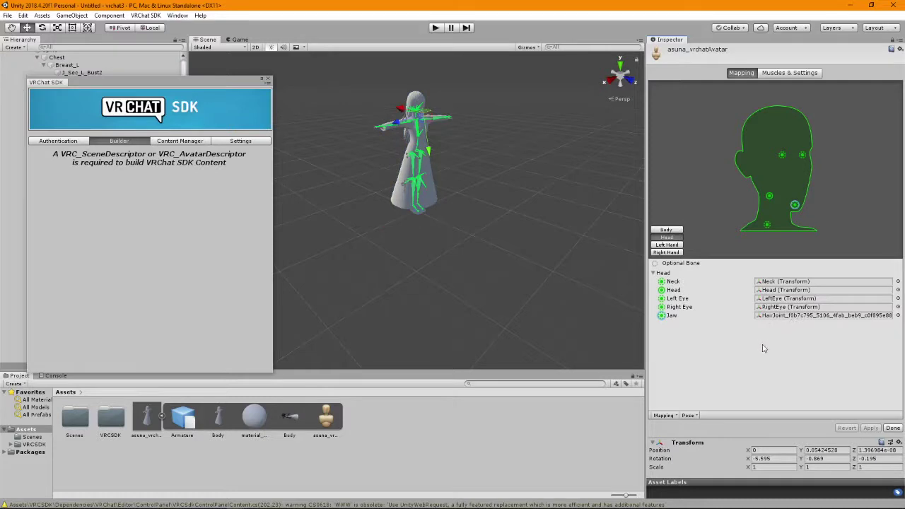
{"action": "left_click", "coordinate": [897, 315]}
{"action": "scroll", "coordinate": [318, 183], "scroll_direction": "up", "scroll_amount": 4}
{"action": "scroll", "coordinate": [318, 183], "scroll_direction": "up", "scroll_amount": 2}
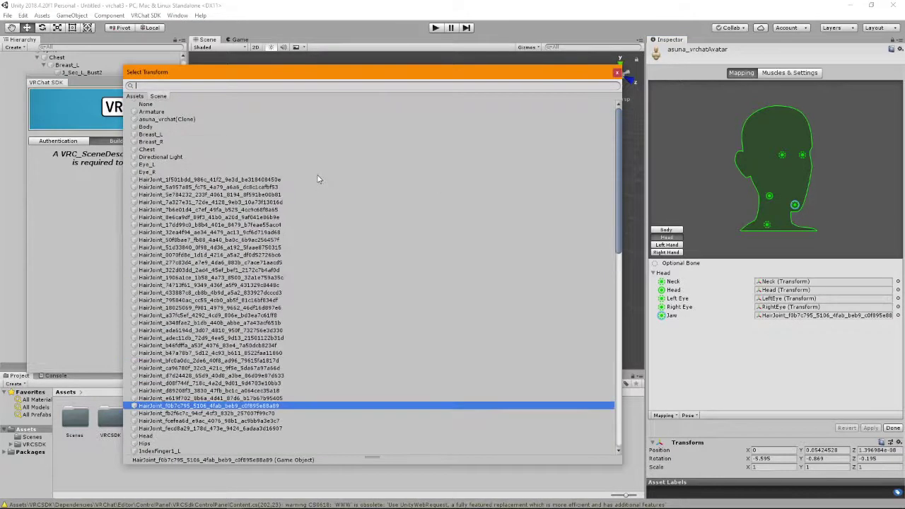
{"action": "left_click", "coordinate": [182, 109]}
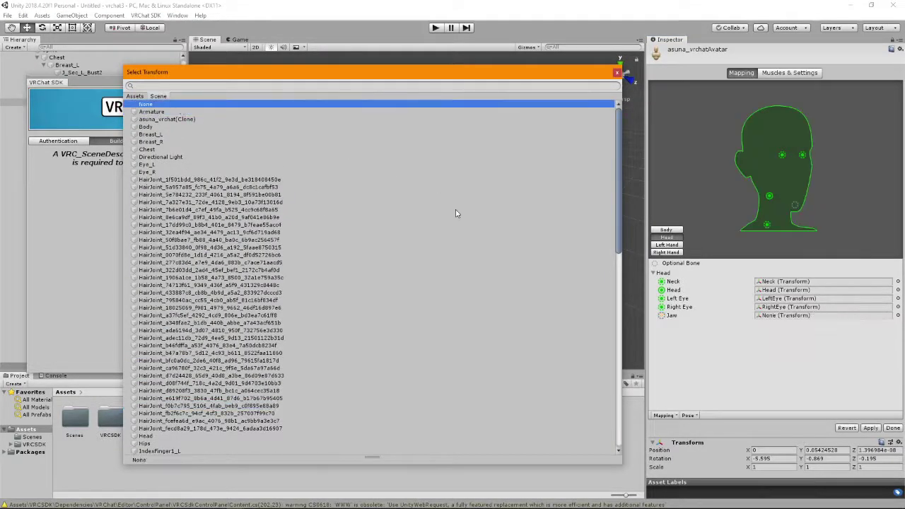
{"action": "left_click", "coordinate": [703, 343]}
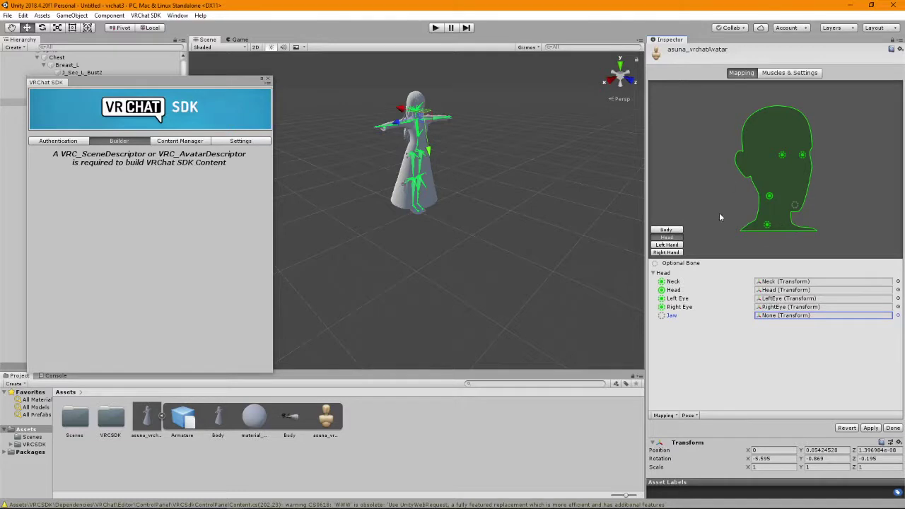
{"action": "left_click", "coordinate": [677, 229]}
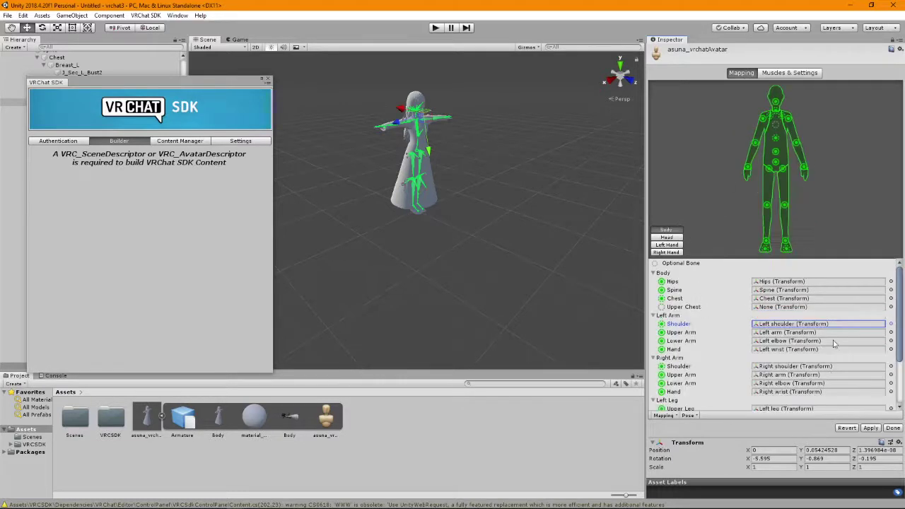
{"action": "left_click", "coordinate": [870, 428]}
{"action": "left_click", "coordinate": [891, 427]}
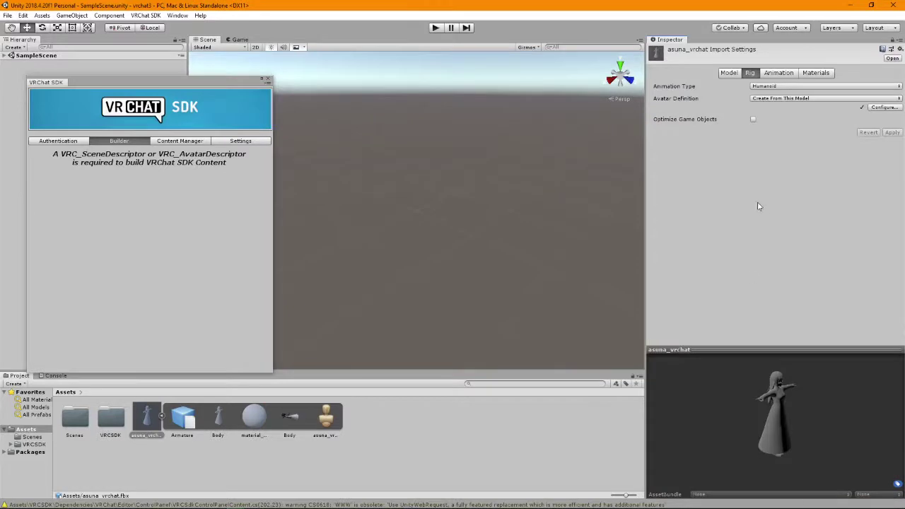
Extract the asuna_vrchat model's embedded materials into a new Materials folder inside Assets.
{"action": "left_click", "coordinate": [818, 75]}
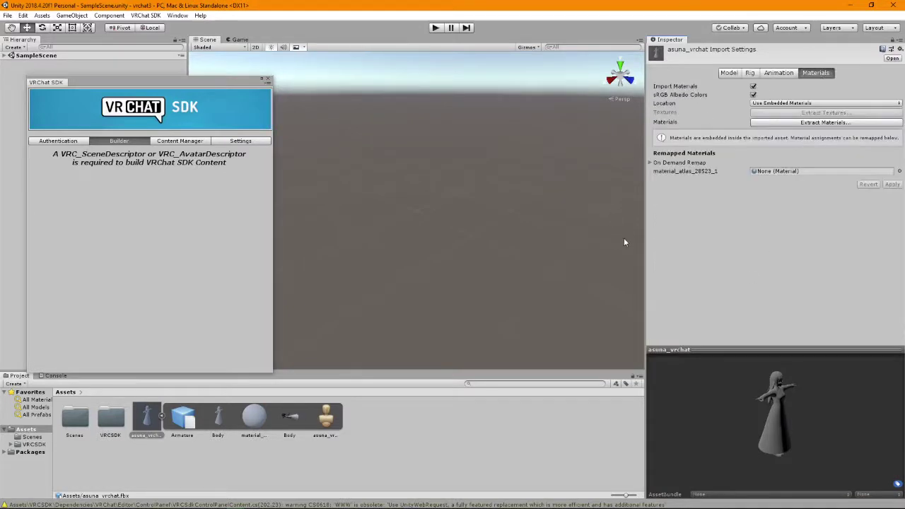
{"action": "left_click", "coordinate": [790, 123]}
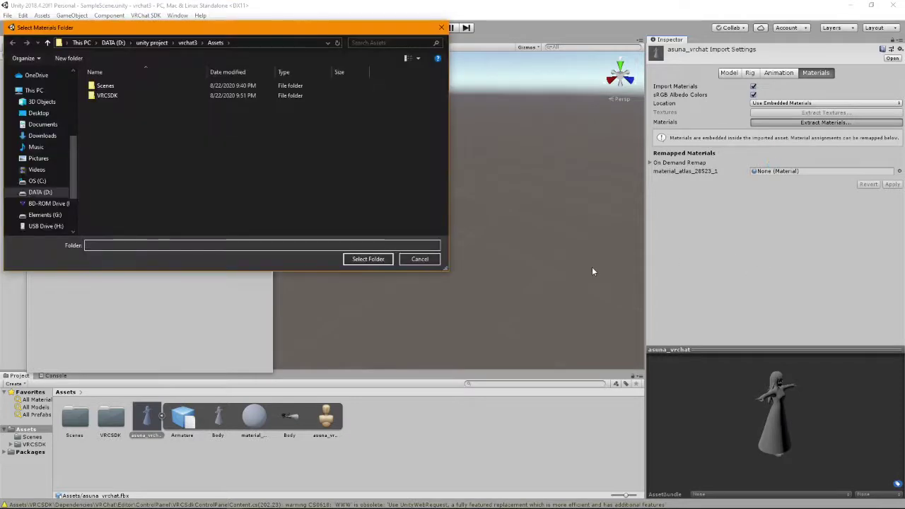
{"action": "right_click", "coordinate": [199, 120]}
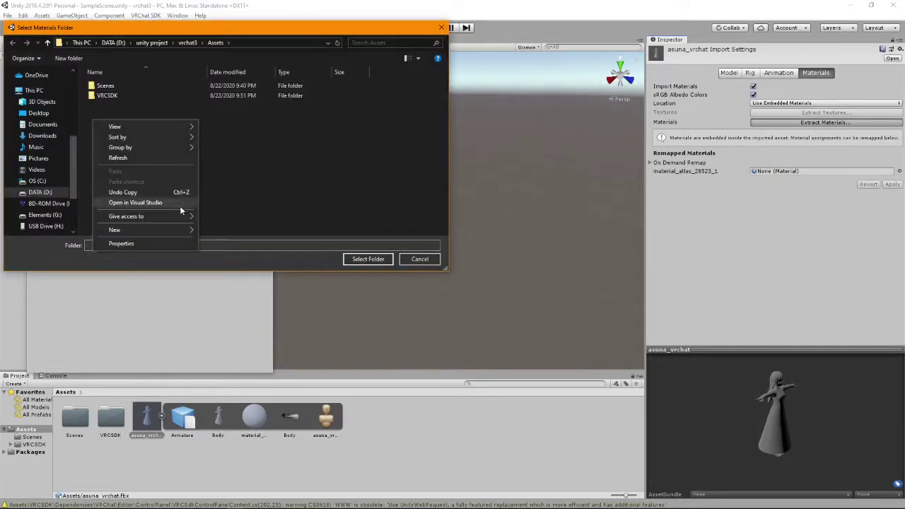
{"action": "mouse_move", "coordinate": [180, 231]}
{"action": "left_click", "coordinate": [216, 230]}
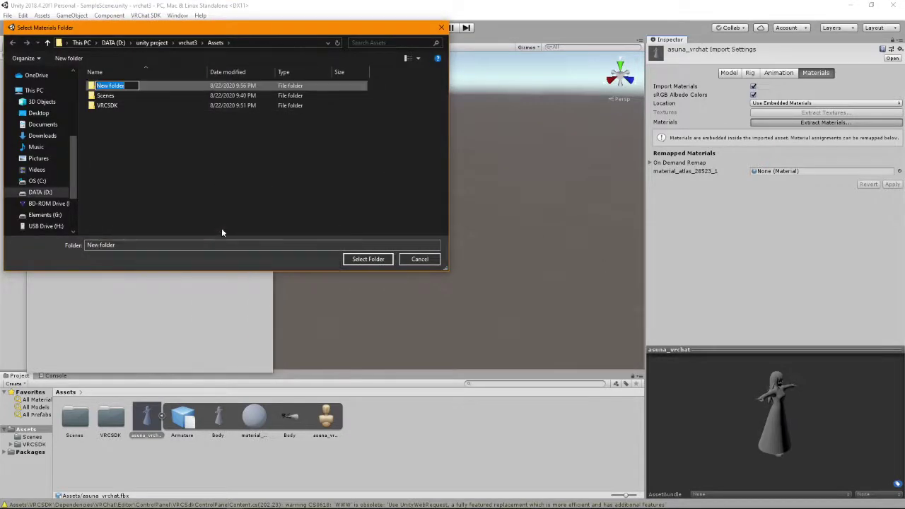
{"action": "type", "text": "Materials"}
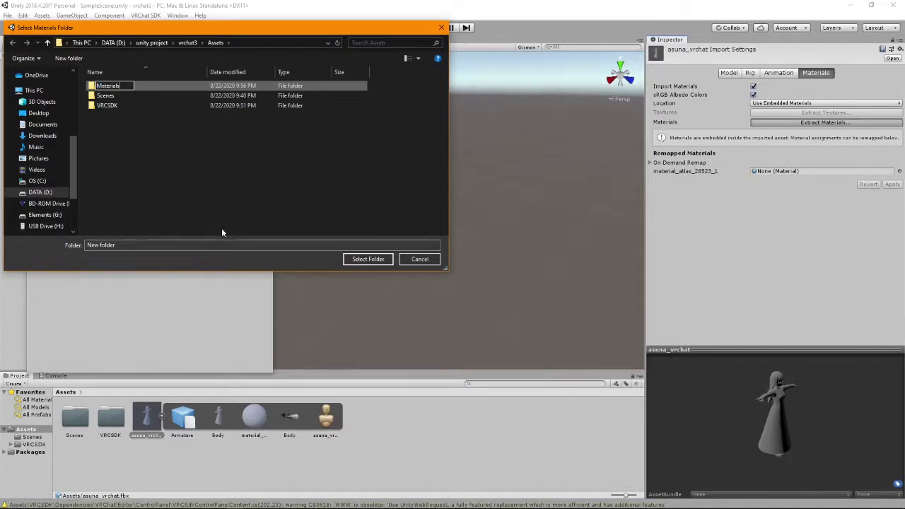
{"action": "key", "text": "Return"}
{"action": "left_click", "coordinate": [368, 259]}
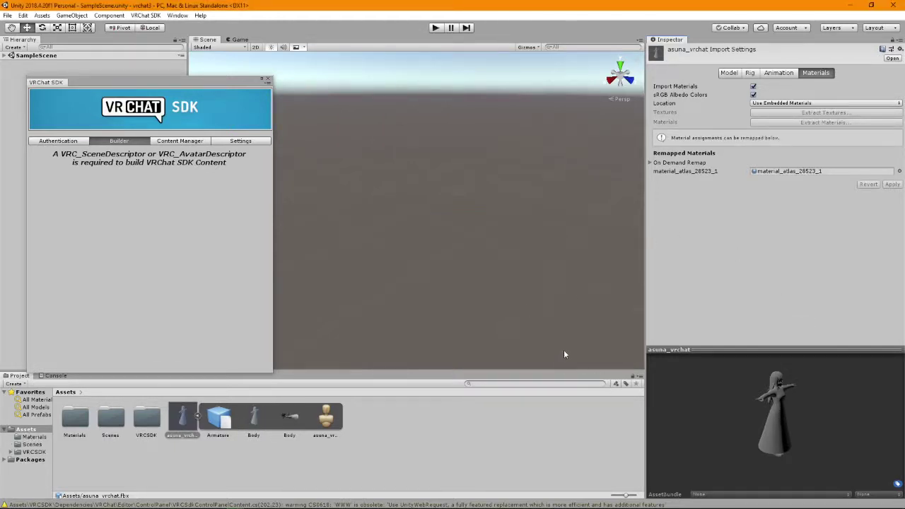
Select the model's Body and look through the VRChat mobile shaders available for its atlas material.
{"action": "left_click", "coordinate": [254, 420]}
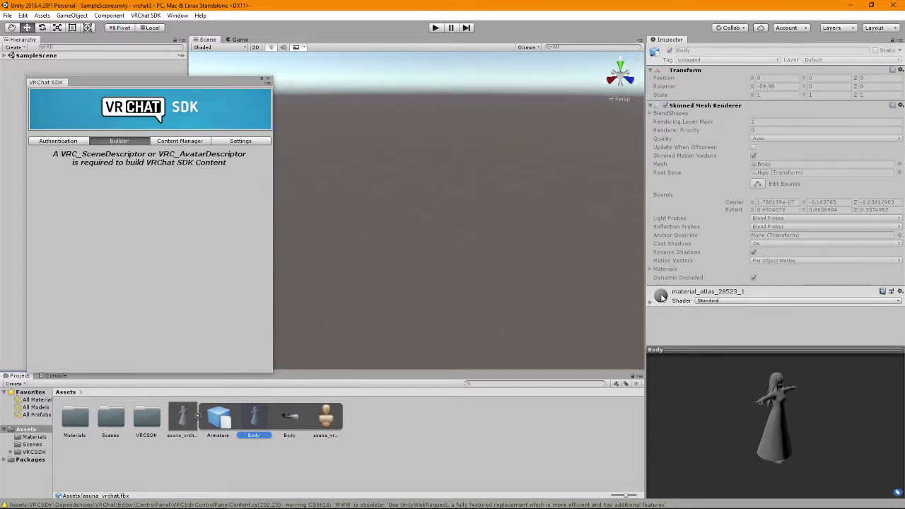
{"action": "left_click", "coordinate": [873, 304]}
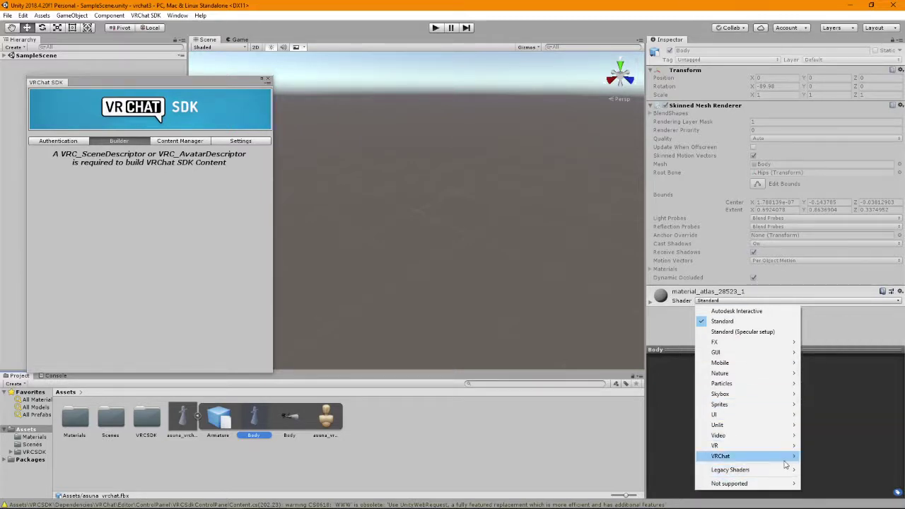
{"action": "mouse_move", "coordinate": [784, 459]}
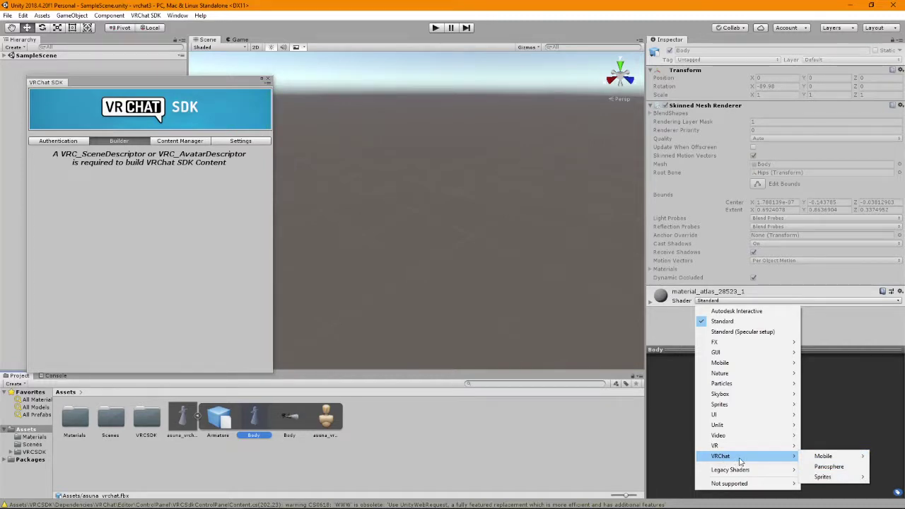
{"action": "mouse_move", "coordinate": [823, 457]}
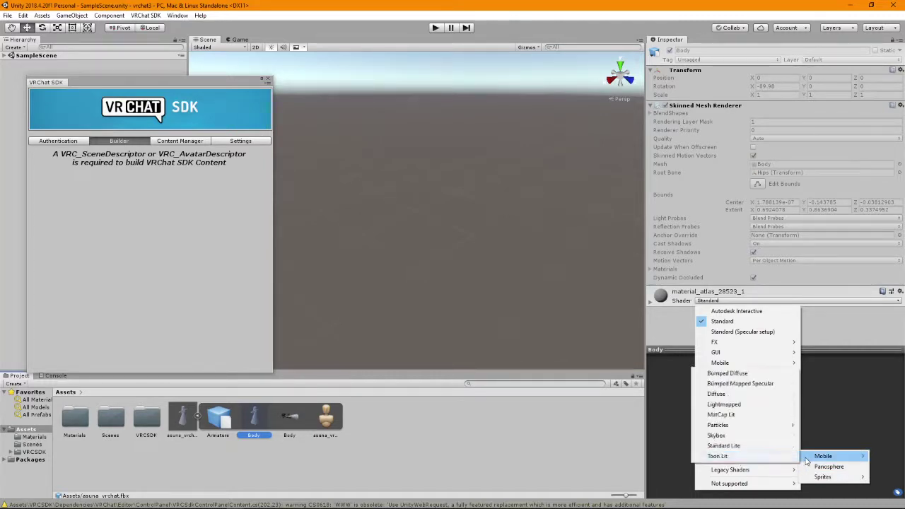
{"action": "left_click", "coordinate": [856, 424]}
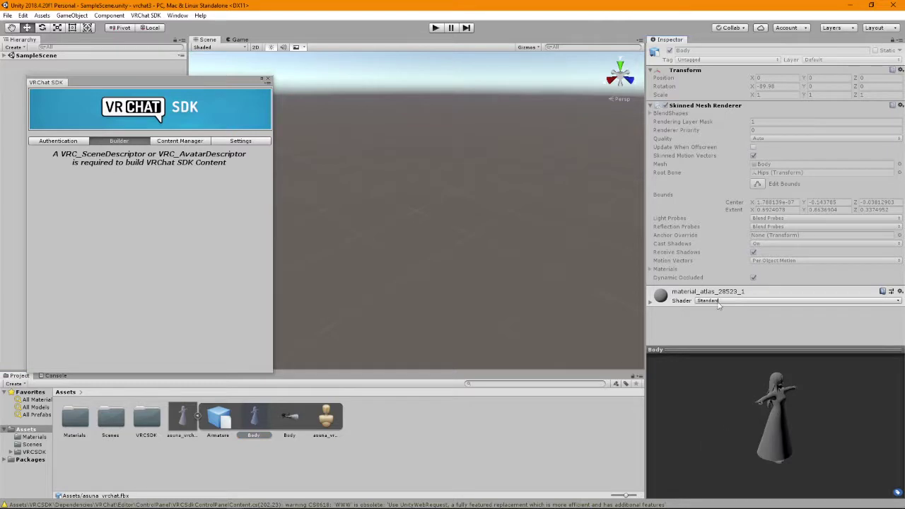
{"action": "left_click", "coordinate": [48, 18]}
{"action": "mouse_move", "coordinate": [23, 19]}
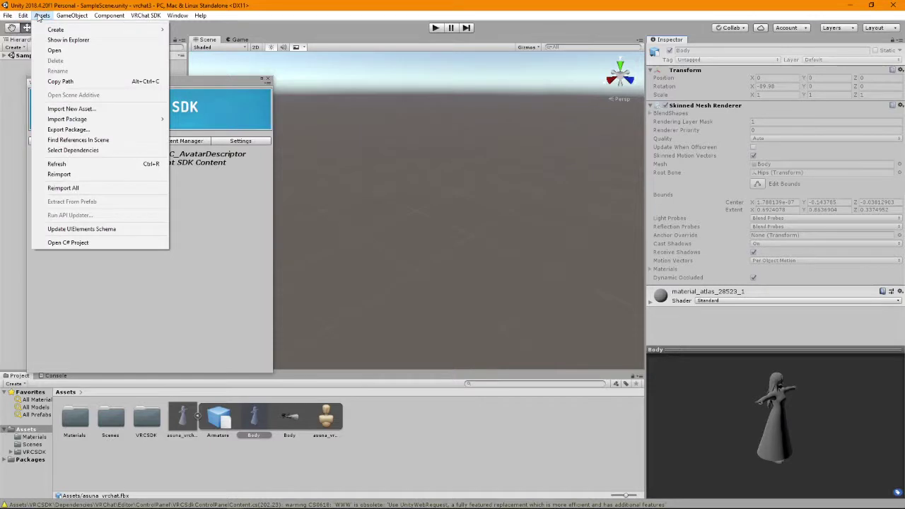
{"action": "left_click", "coordinate": [103, 109]}
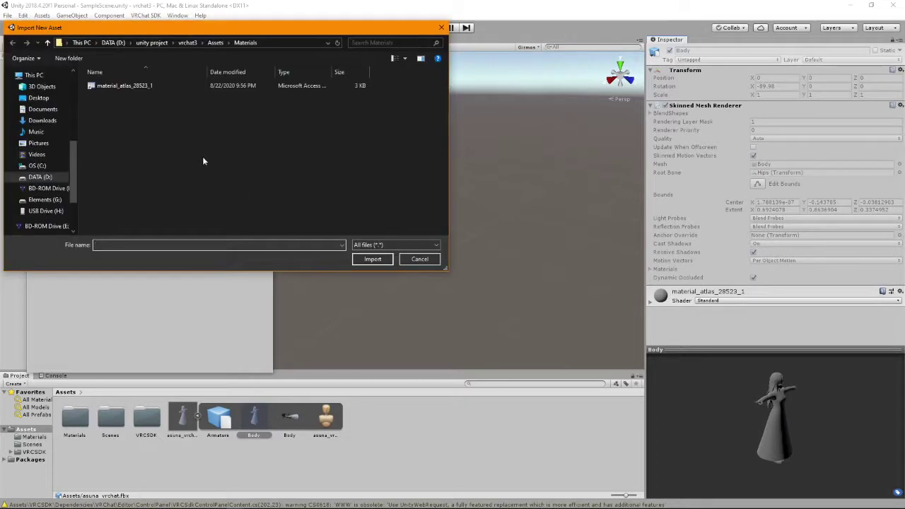
{"action": "key", "text": "Escape"}
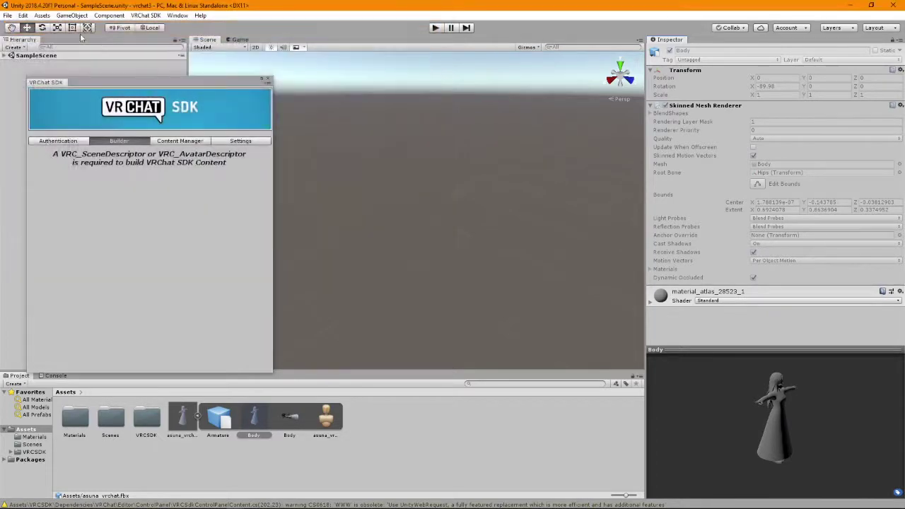
Import the complete NoeNoe Overlay Shader (20180523) unitypackage from the vrchat folder in Downloads.
{"action": "left_click", "coordinate": [41, 15]}
{"action": "mouse_move", "coordinate": [119, 120]}
{"action": "left_click", "coordinate": [201, 119]}
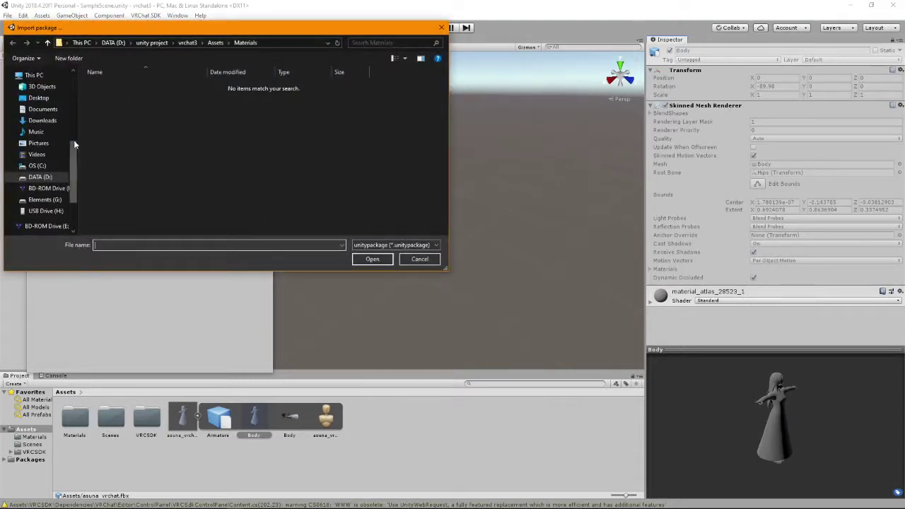
{"action": "left_click", "coordinate": [42, 120]}
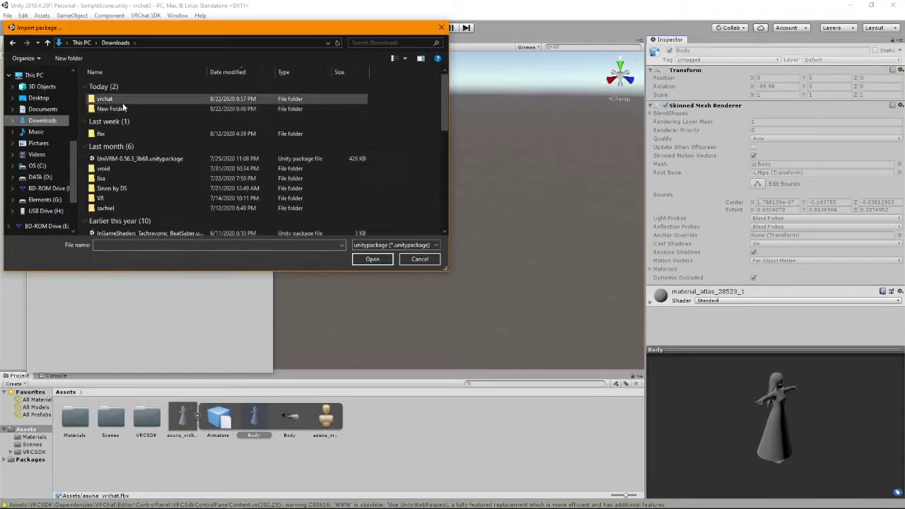
{"action": "double_click", "coordinate": [129, 98]}
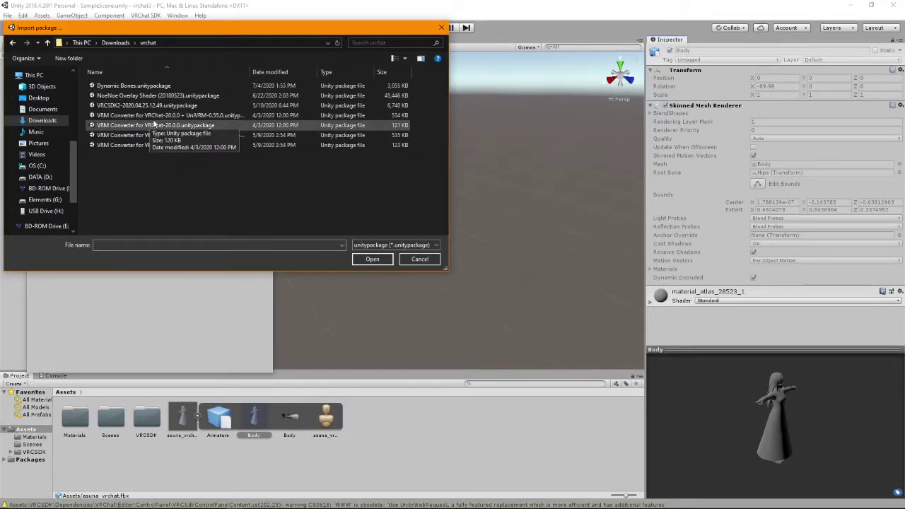
{"action": "left_click", "coordinate": [157, 96]}
{"action": "double_click", "coordinate": [156, 96]}
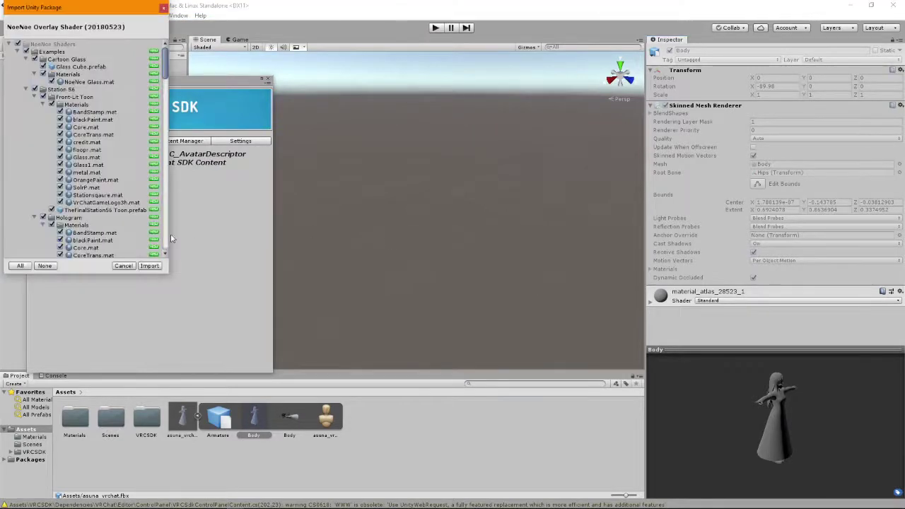
{"action": "left_click", "coordinate": [149, 266]}
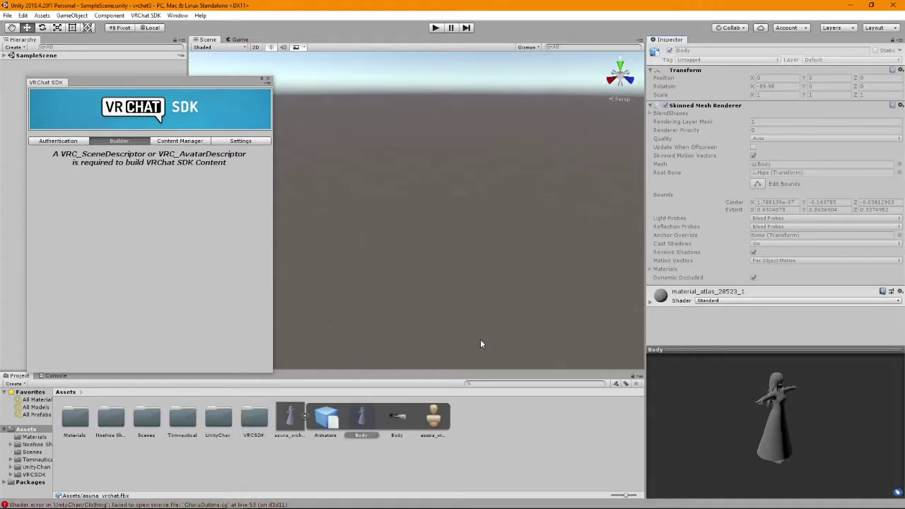
Assign the NoeNoe Toon Outline shader to the Body's atlas material.
{"action": "left_click", "coordinate": [735, 300]}
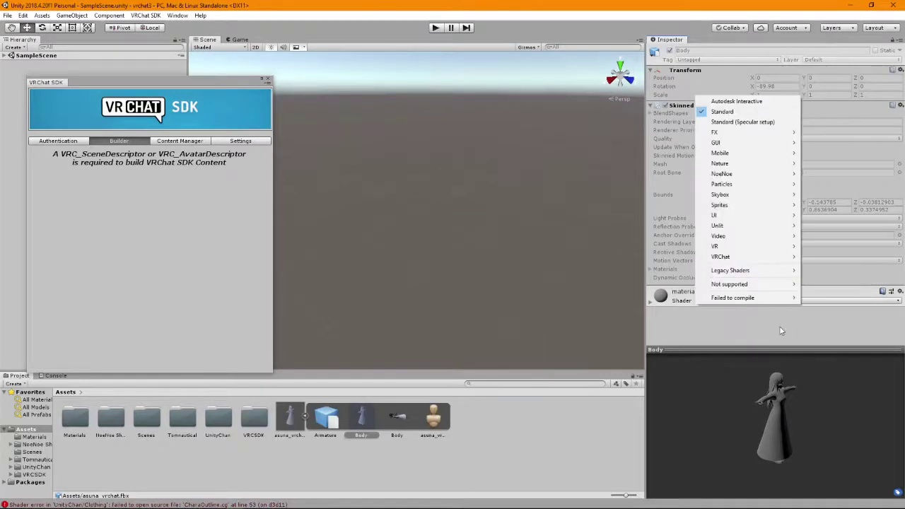
{"action": "mouse_move", "coordinate": [749, 175]}
{"action": "mouse_move", "coordinate": [836, 187]}
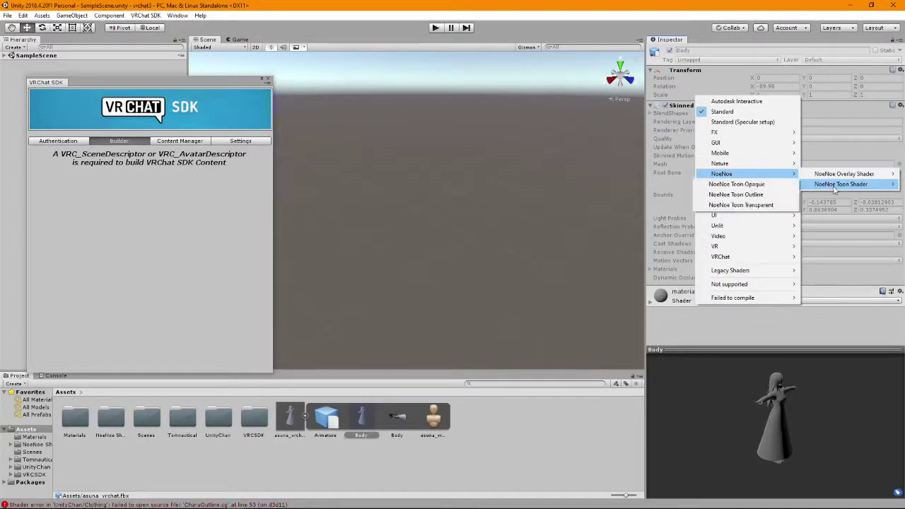
{"action": "left_click", "coordinate": [735, 194]}
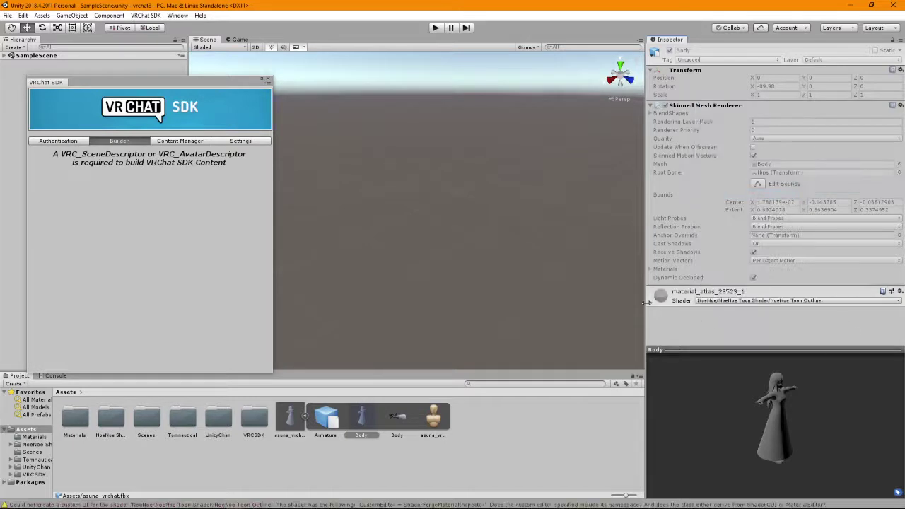
Set the atlas material's Color to white with RGB 255, 255, 255 and check which textures are available for its main texture.
{"action": "scroll", "coordinate": [754, 310], "scroll_direction": "down", "scroll_amount": 4}
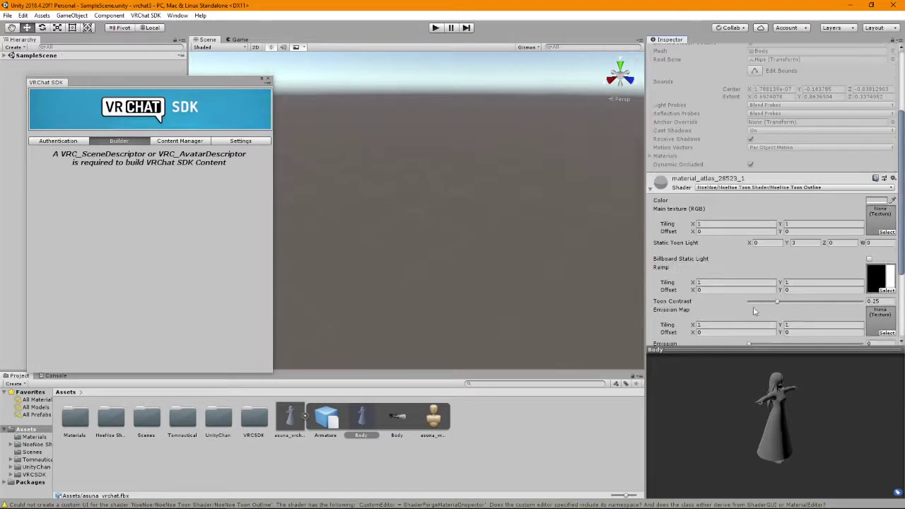
{"action": "left_click", "coordinate": [877, 202]}
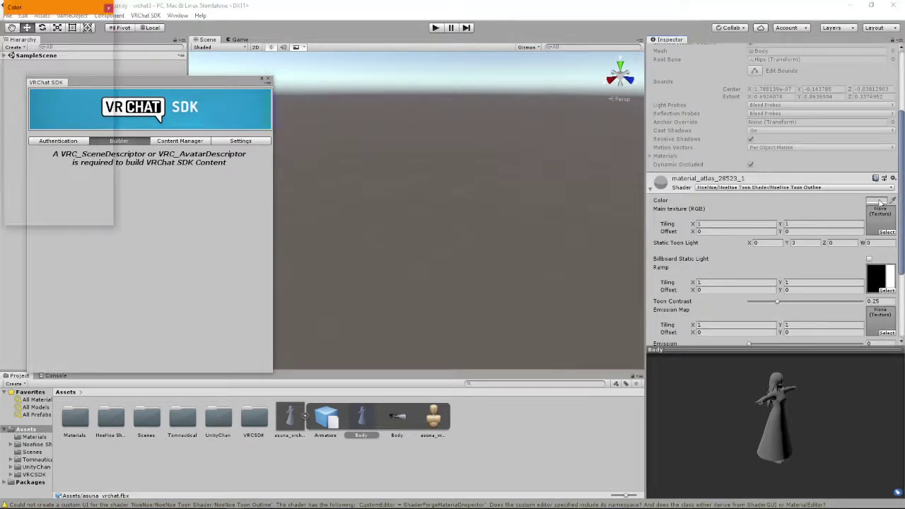
{"action": "left_click", "coordinate": [98, 160]}
{"action": "type", "text": "255"}
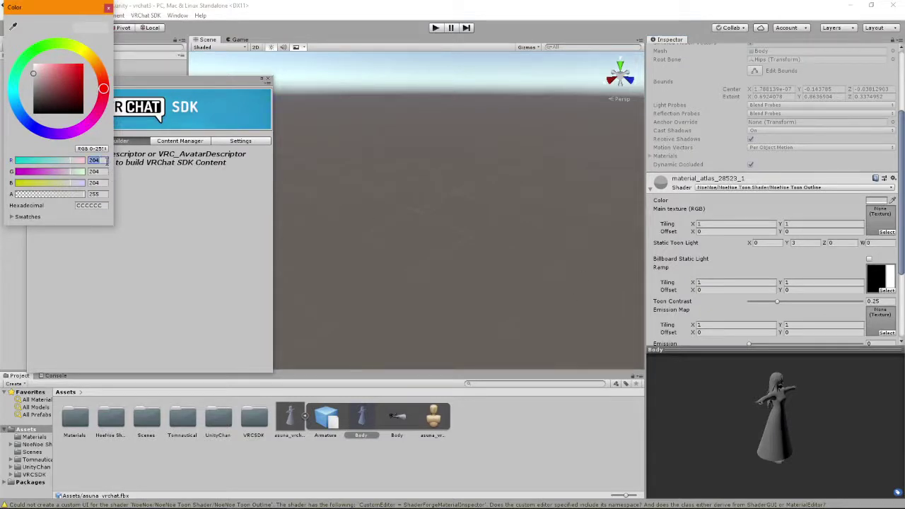
{"action": "key", "text": "Tab"}
{"action": "type", "text": "255"}
{"action": "key", "text": "Tab"}
{"action": "type", "text": "255"}
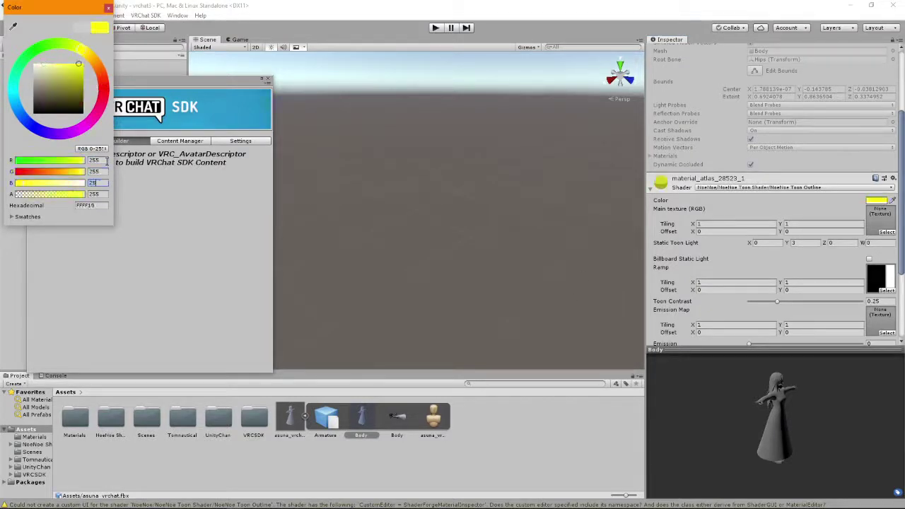
{"action": "left_click", "coordinate": [886, 232]}
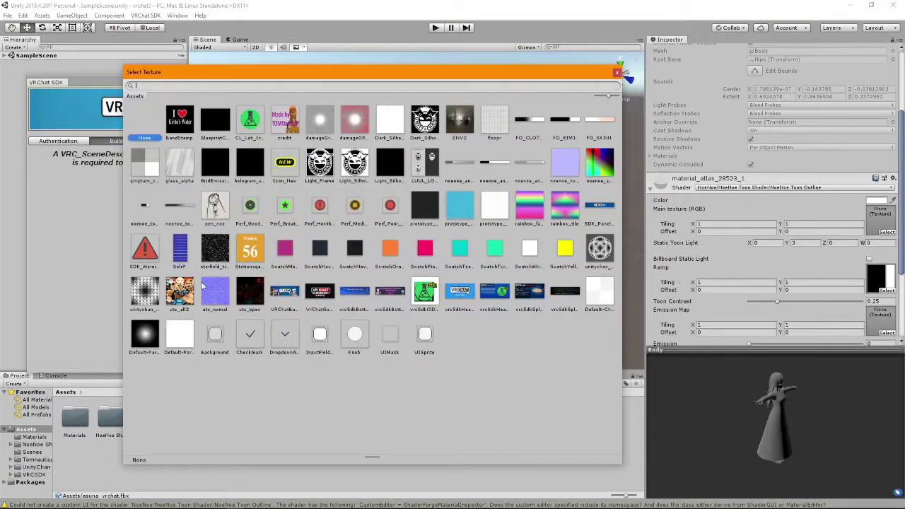
{"action": "left_click", "coordinate": [616, 72]}
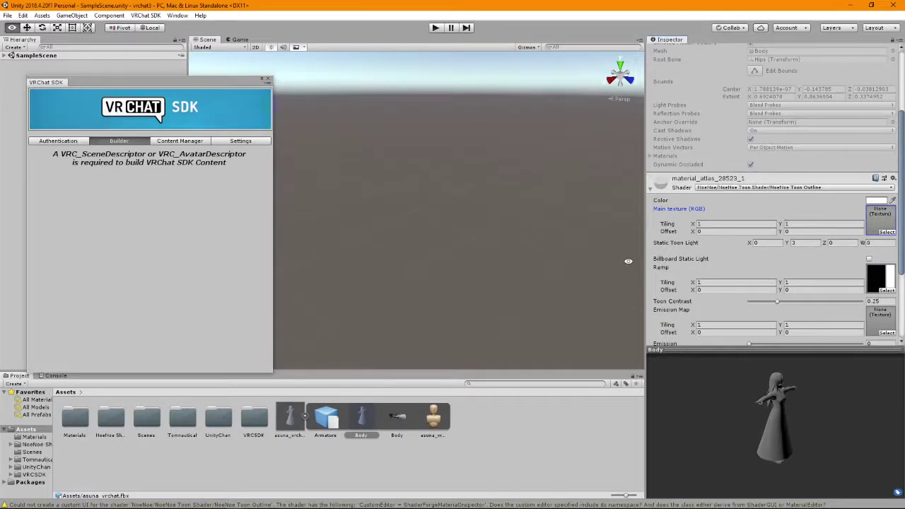
Switch to Total Commander and open the vrchat3 project's Assets\Materials folder as the copy destination.
{"action": "key", "text": "alt+Tab"}
{"action": "key", "text": "alt+Tab"}
{"action": "key", "text": "alt+Tab"}
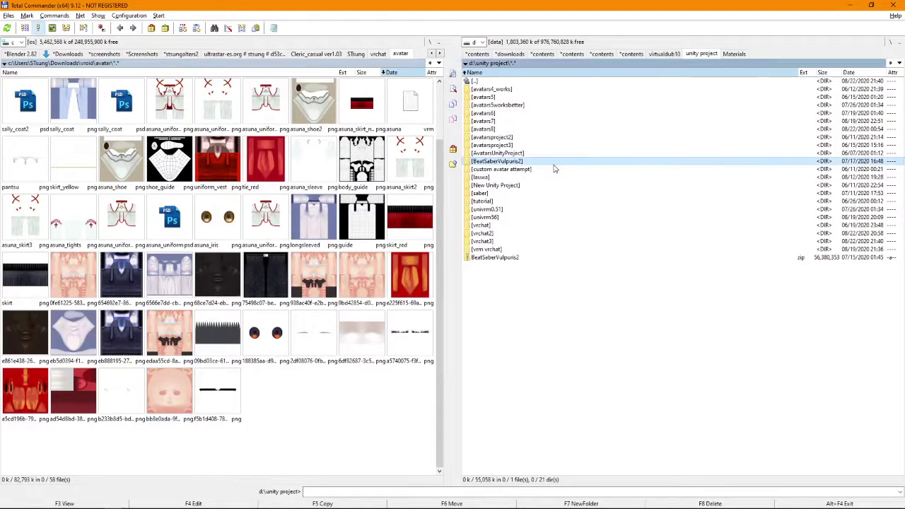
{"action": "type", "text": "vrchat"}
{"action": "key", "text": "Down"}
{"action": "key", "text": "Down"}
{"action": "key", "text": "Return"}
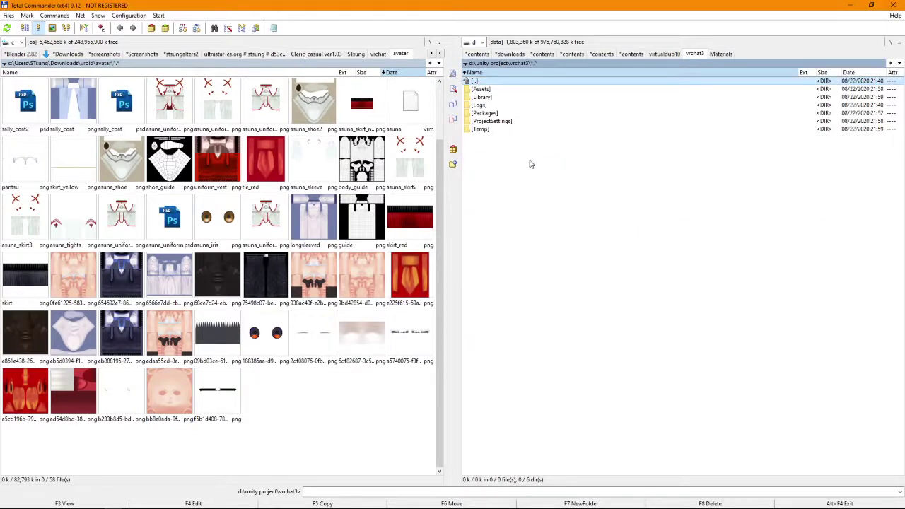
{"action": "key", "text": "Down"}
{"action": "key", "text": "Return"}
{"action": "key", "text": "Down"}
{"action": "key", "text": "Return"}
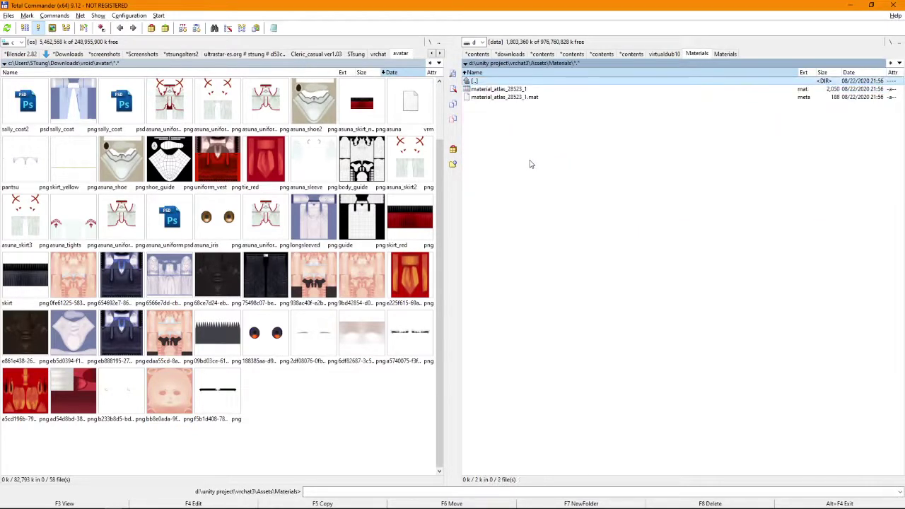
Copy Atlas_28523.png from the Downloads folder into the vrchat3 project's Materials folder.
{"action": "left_click", "coordinate": [122, 140]}
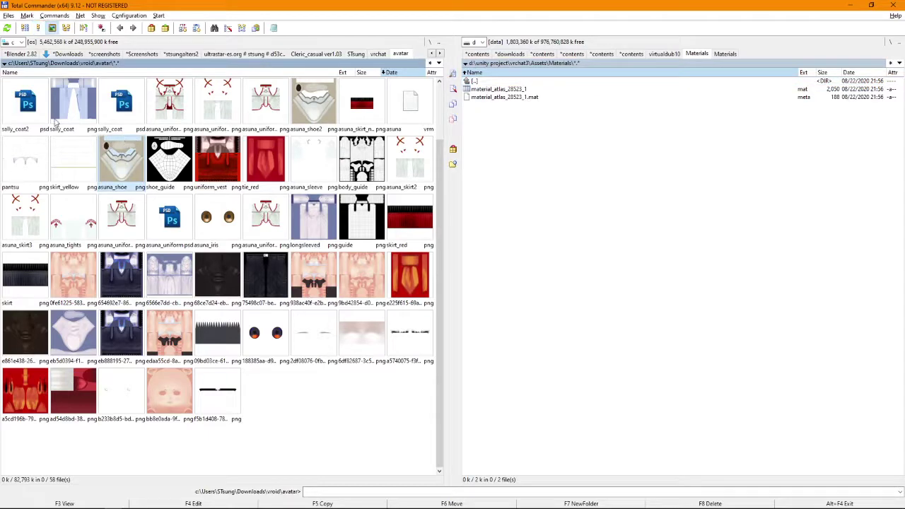
{"action": "key", "text": "ctrl+F2"}
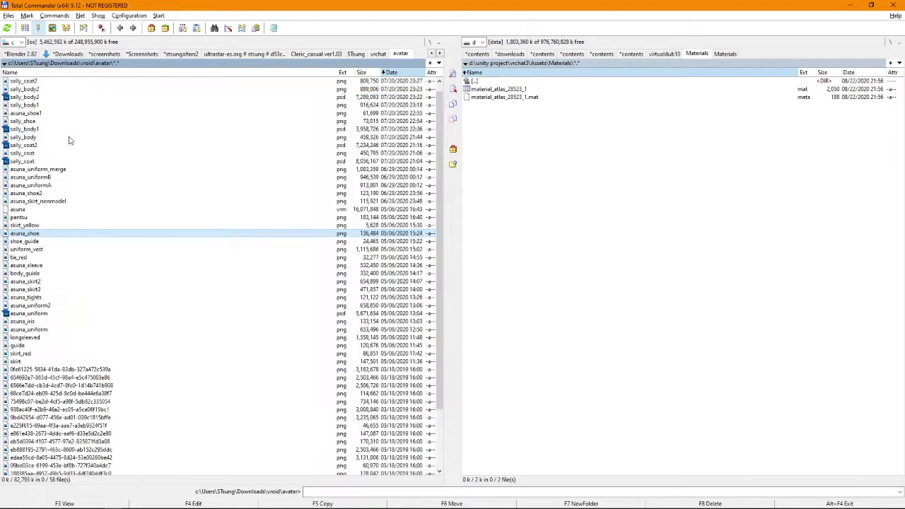
{"action": "key", "text": "BackSpace"}
{"action": "key", "text": "BackSpace"}
{"action": "key", "text": "Down"}
{"action": "key", "text": "Down"}
{"action": "key", "text": "Down"}
{"action": "key", "text": "Down"}
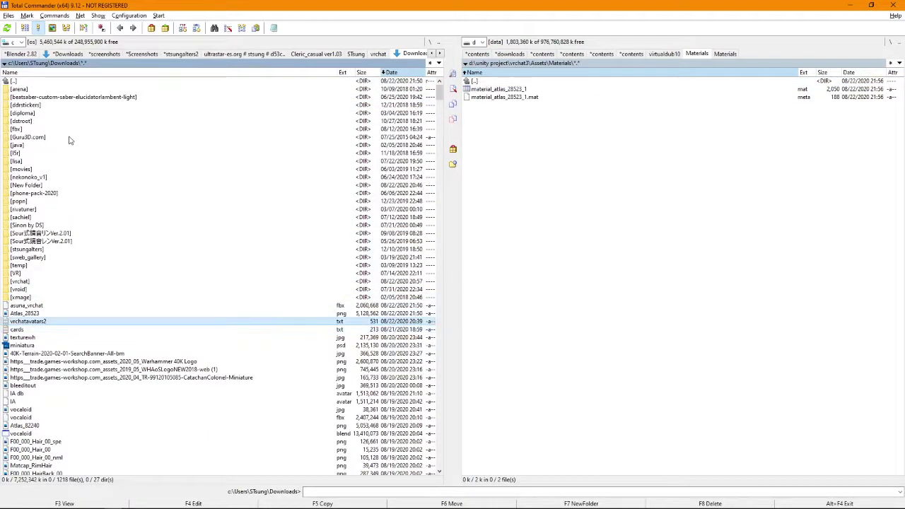
{"action": "key", "text": "Up"}
{"action": "key", "text": "F5"}
{"action": "key", "text": "Return"}
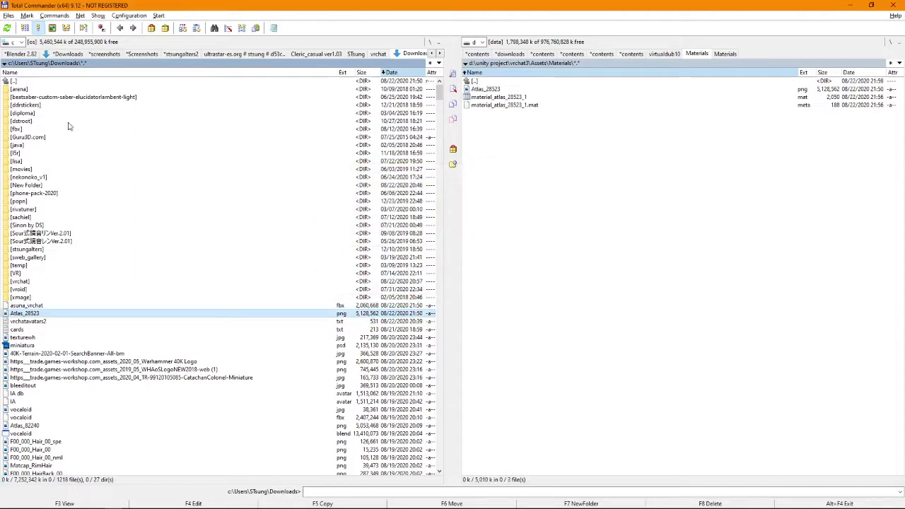
Switch back to Unity and assign Atlas_28523 as the main texture of the atlas material.
{"action": "key", "text": "alt+Tab"}
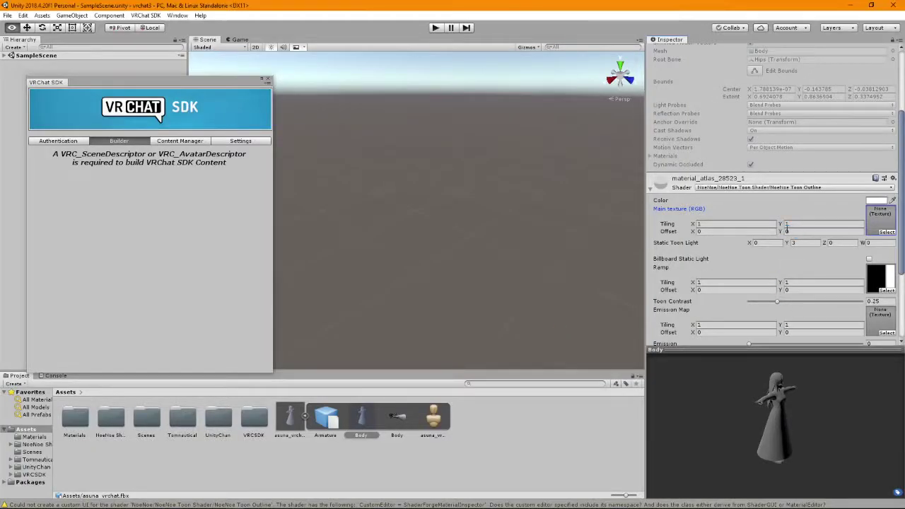
{"action": "left_click", "coordinate": [885, 233]}
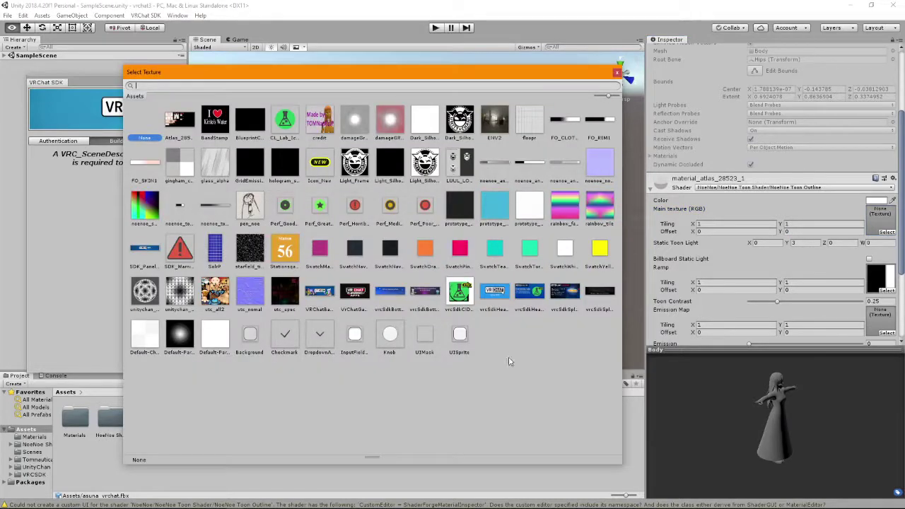
{"action": "left_click", "coordinate": [180, 120]}
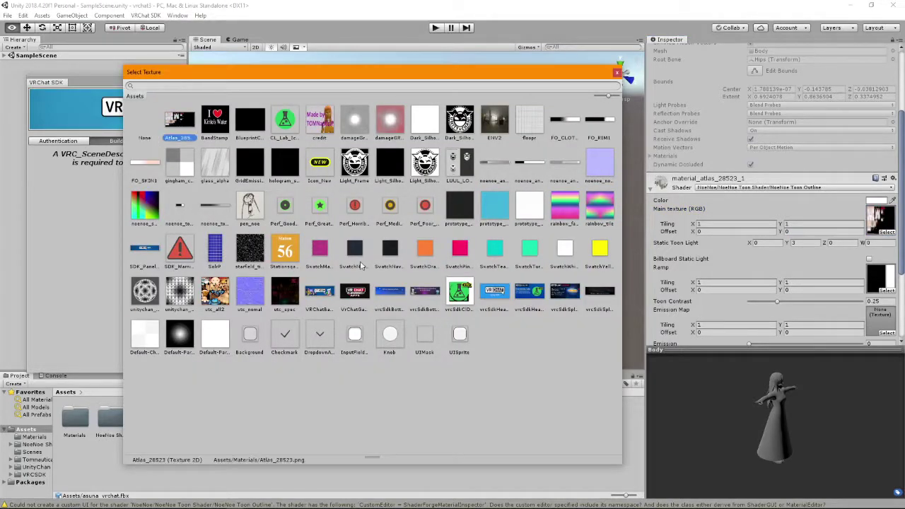
{"action": "key", "text": "Return"}
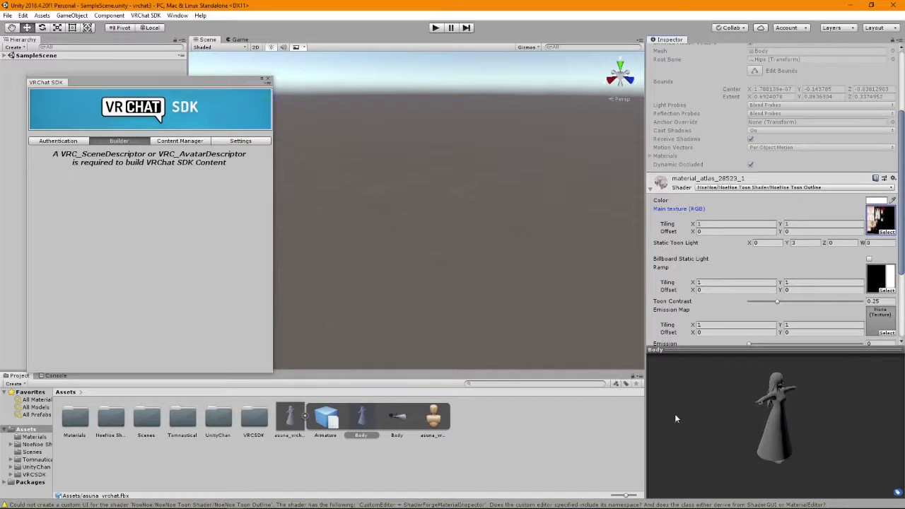
Place the asuna_vrchat model in the scene and move the VRChat SDK window clear of the hierarchy list.
{"action": "left_click_drag", "start_coordinate": [289, 417], "coordinate": [369, 263]}
{"action": "scroll", "coordinate": [368, 276], "scroll_direction": "up", "scroll_amount": 1}
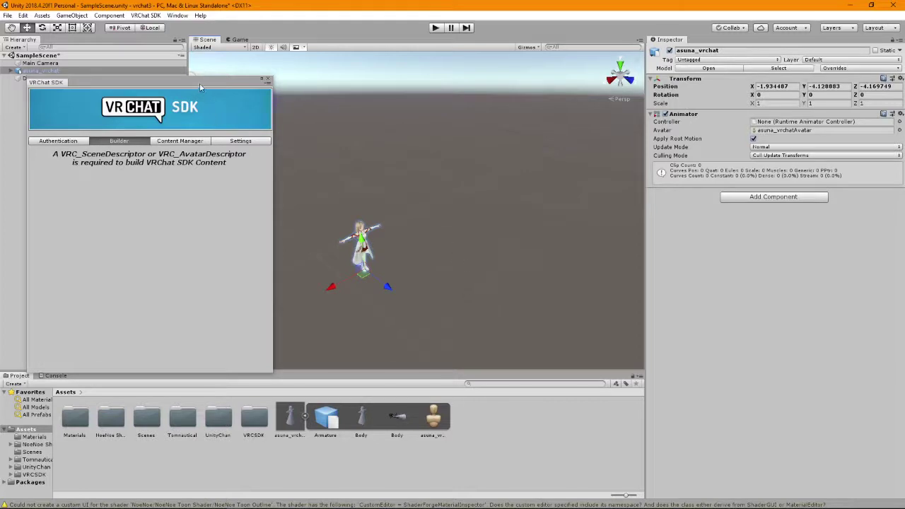
{"action": "left_click_drag", "start_coordinate": [200, 87], "coordinate": [177, 106]}
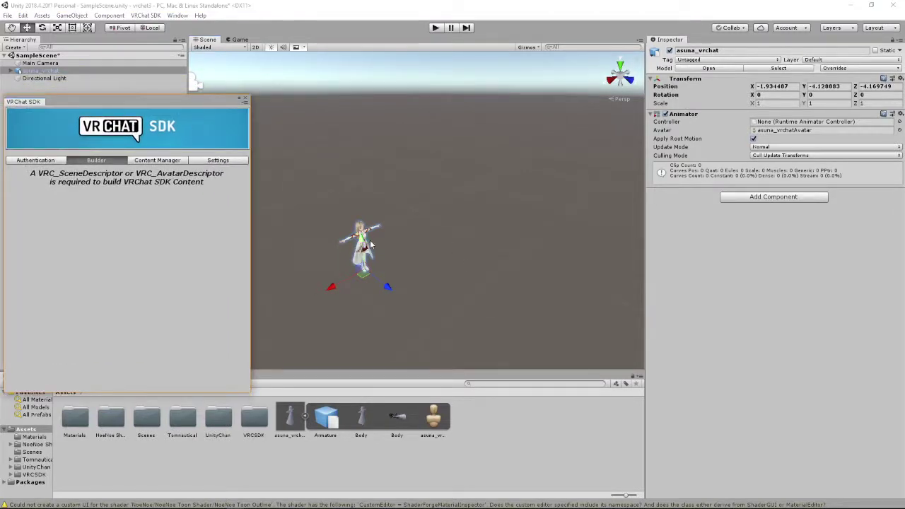
Set the asuna_vrchat object's position to 0, 0, 0.
{"action": "left_click", "coordinate": [775, 85]}
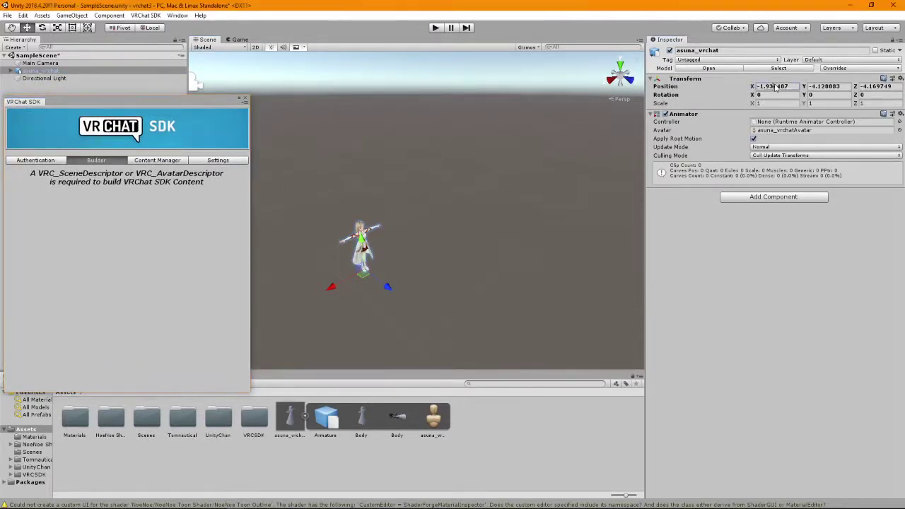
{"action": "type", "text": "0"}
{"action": "key", "text": "Tab"}
{"action": "type", "text": "0"}
{"action": "key", "text": "Tab"}
{"action": "type", "text": "0"}
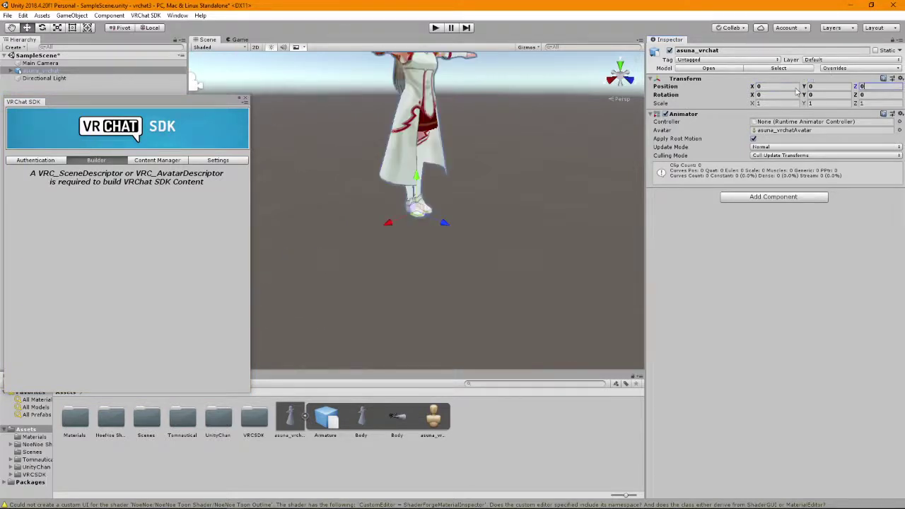
View the whole avatar from the front without perspective.
{"action": "scroll", "coordinate": [515, 106], "scroll_direction": "down", "scroll_amount": 4}
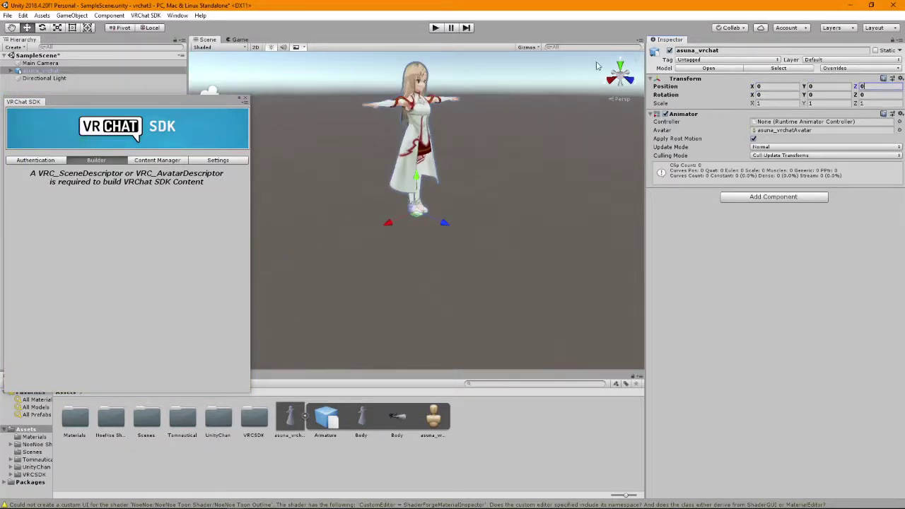
{"action": "left_click", "coordinate": [626, 80]}
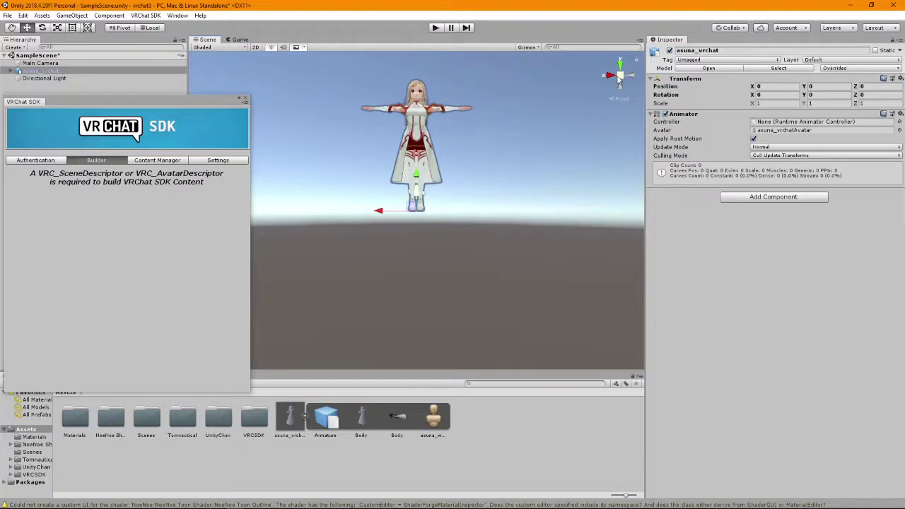
{"action": "left_click", "coordinate": [618, 76]}
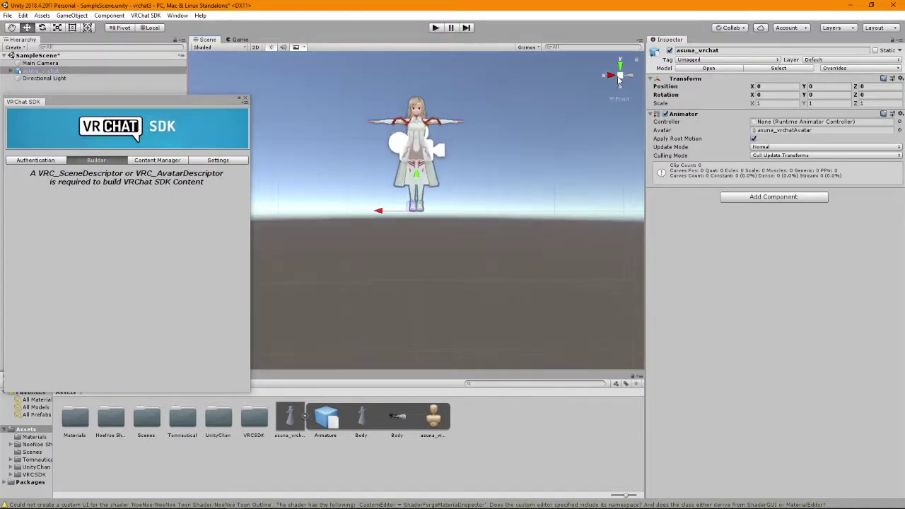
Frame the whole avatar from the front, comparing perspective and orthographic projection.
{"action": "left_click", "coordinate": [620, 79]}
{"action": "left_click", "coordinate": [620, 79]}
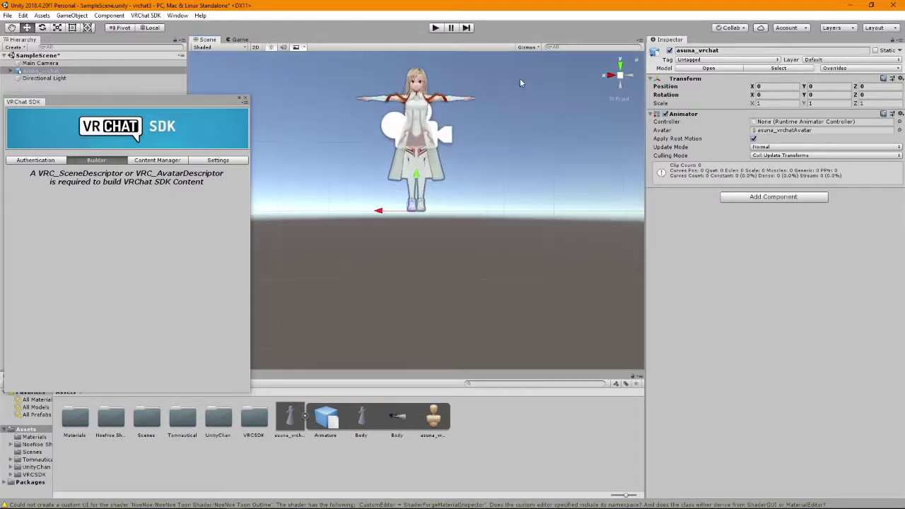
{"action": "left_click", "coordinate": [621, 79]}
{"action": "scroll", "coordinate": [622, 82], "scroll_direction": "up", "scroll_amount": 8}
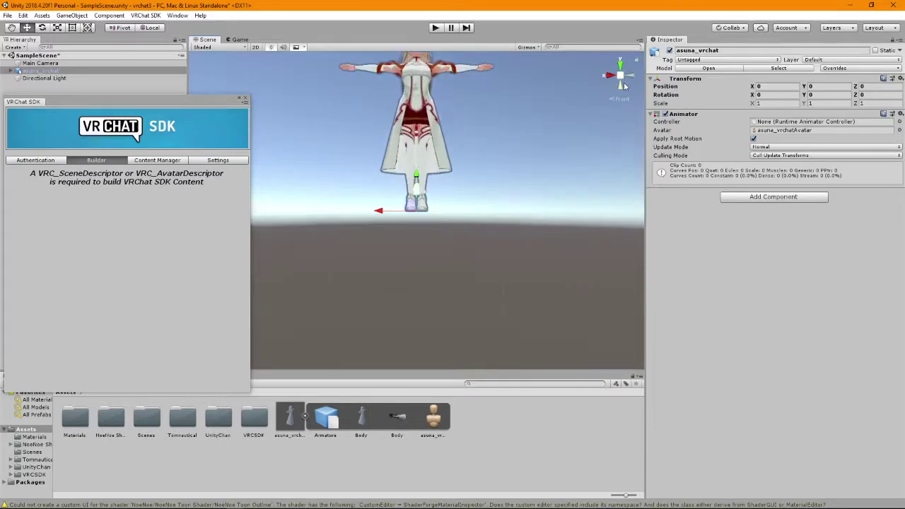
{"action": "scroll", "coordinate": [623, 83], "scroll_direction": "down", "scroll_amount": 5}
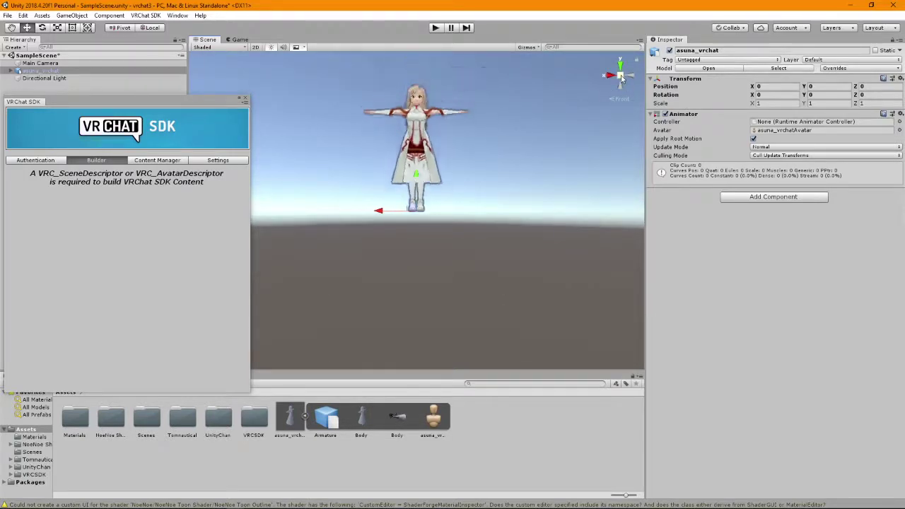
{"action": "left_click", "coordinate": [620, 79]}
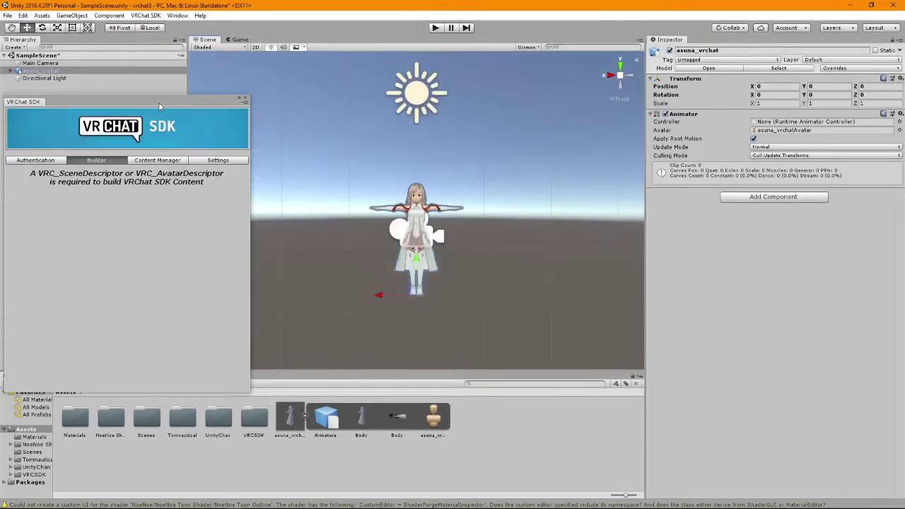
Move the VRChat SDK window further clear of the hierarchy list and add a 3D cube to the scene.
{"action": "left_click_drag", "start_coordinate": [160, 106], "coordinate": [169, 161]}
{"action": "right_click", "coordinate": [62, 71]}
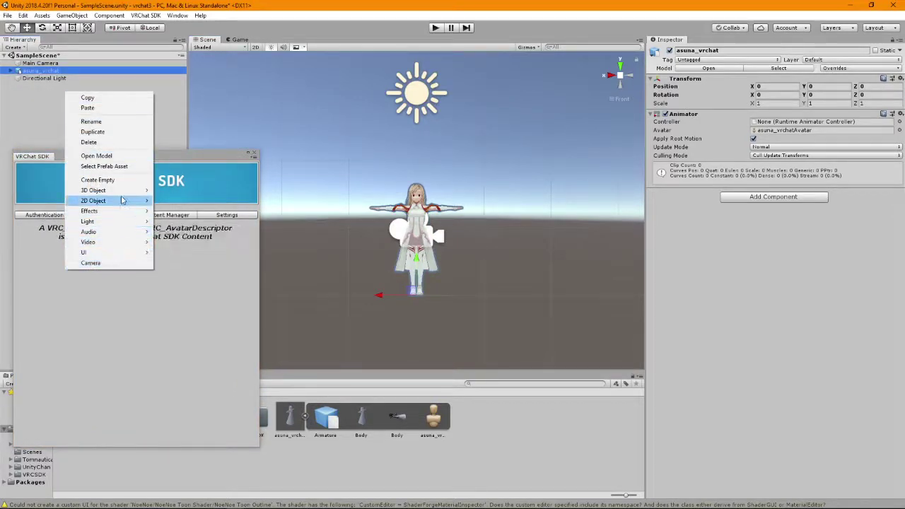
{"action": "mouse_move", "coordinate": [135, 190]}
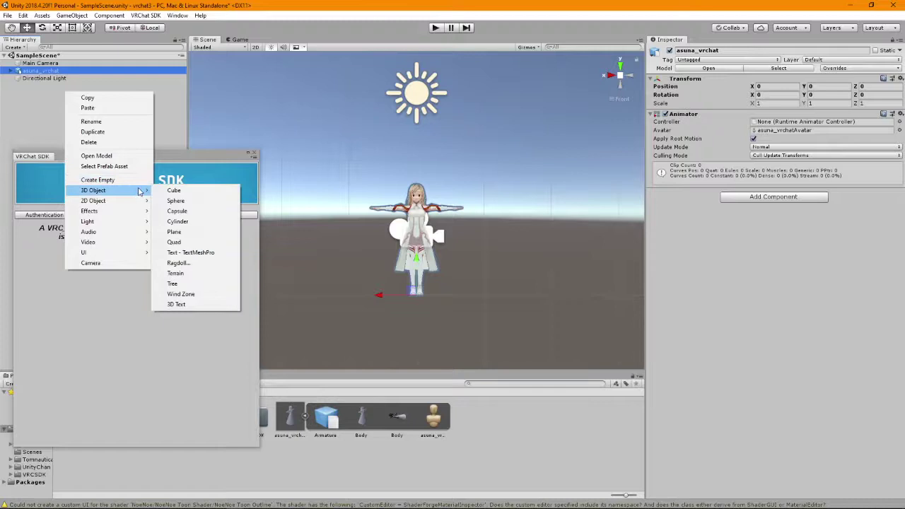
{"action": "left_click", "coordinate": [175, 191]}
Set the cube's scale to 0.1, 1.6, 0.1 and its Y position to 0.8 as a height reference for the avatar.
{"action": "left_click", "coordinate": [831, 94]}
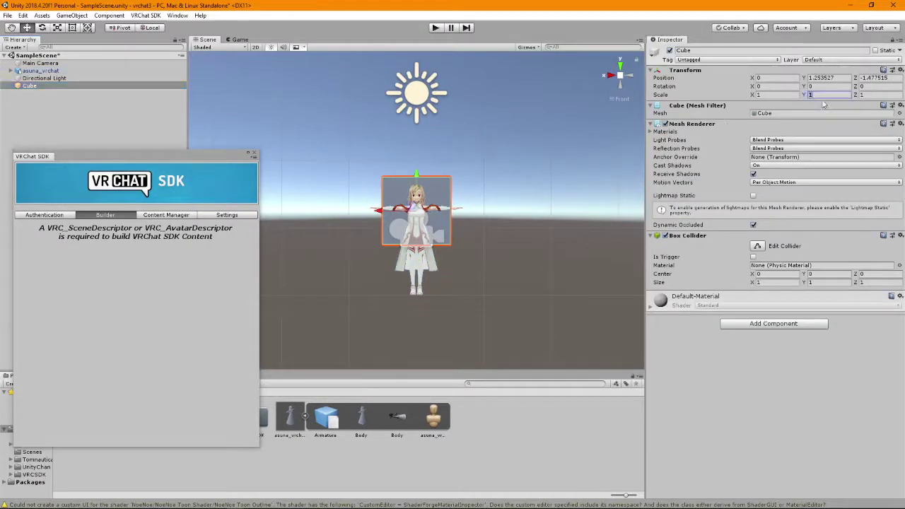
{"action": "type", "text": "1.6"}
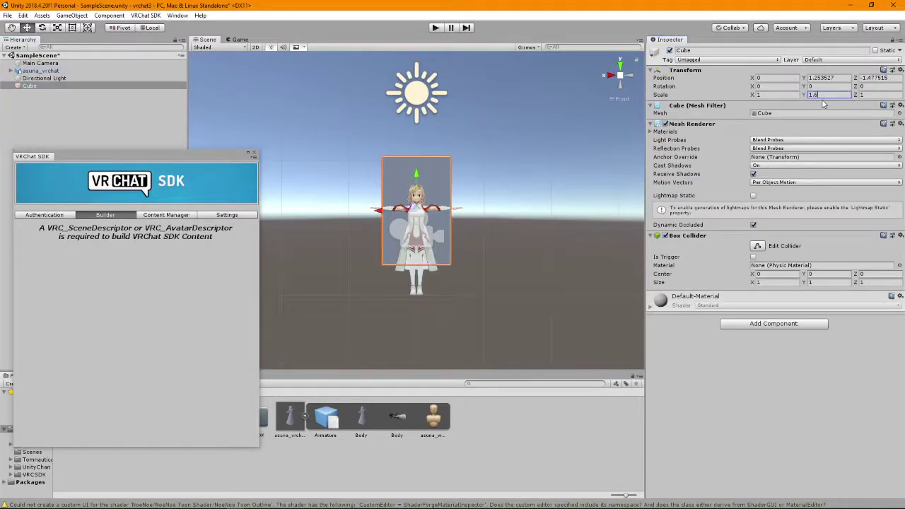
{"action": "key", "text": "Tab"}
{"action": "type", "text": "0"}
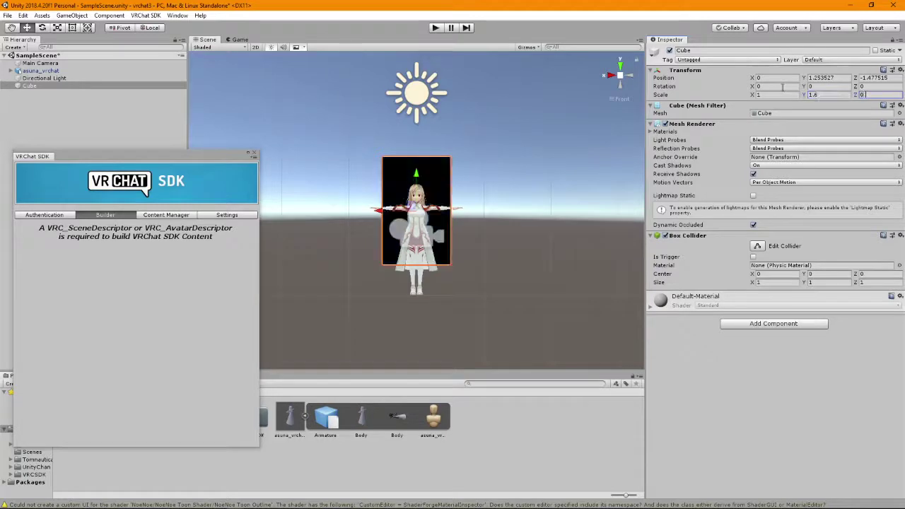
{"action": "type", "text": ".1"}
{"action": "left_click", "coordinate": [774, 95]}
{"action": "type", "text": "0.1"}
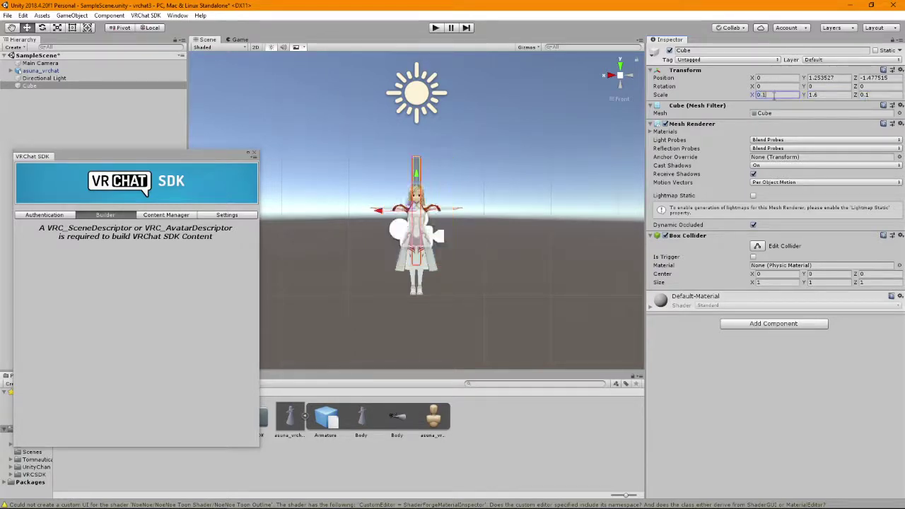
{"action": "left_click", "coordinate": [834, 78]}
{"action": "type", "text": "0.8"}
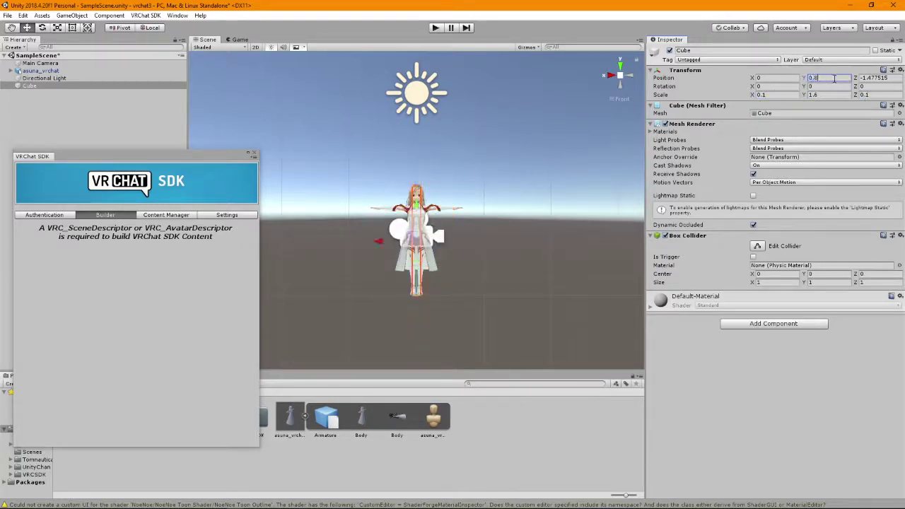
Select the avatar's Body mesh in the scene and activate the Scale tool.
{"action": "scroll", "coordinate": [515, 122], "scroll_direction": "up", "scroll_amount": 5}
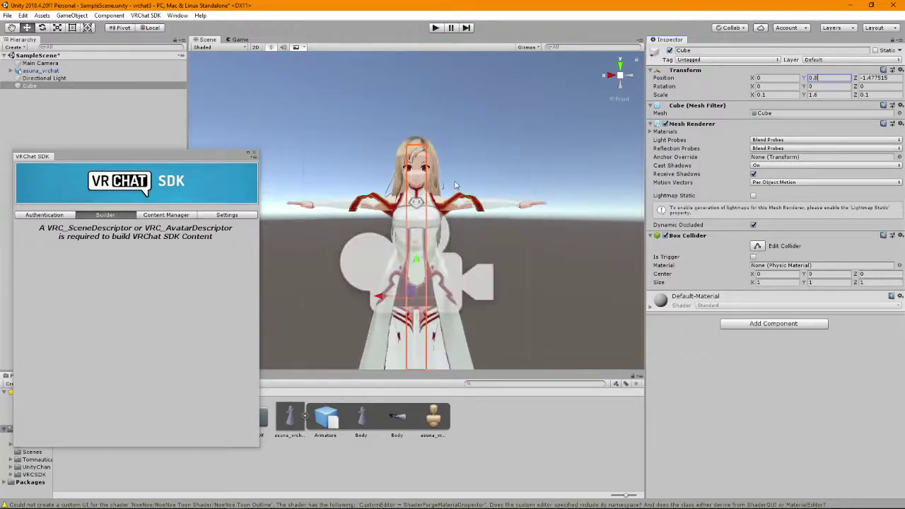
{"action": "left_click", "coordinate": [418, 142]}
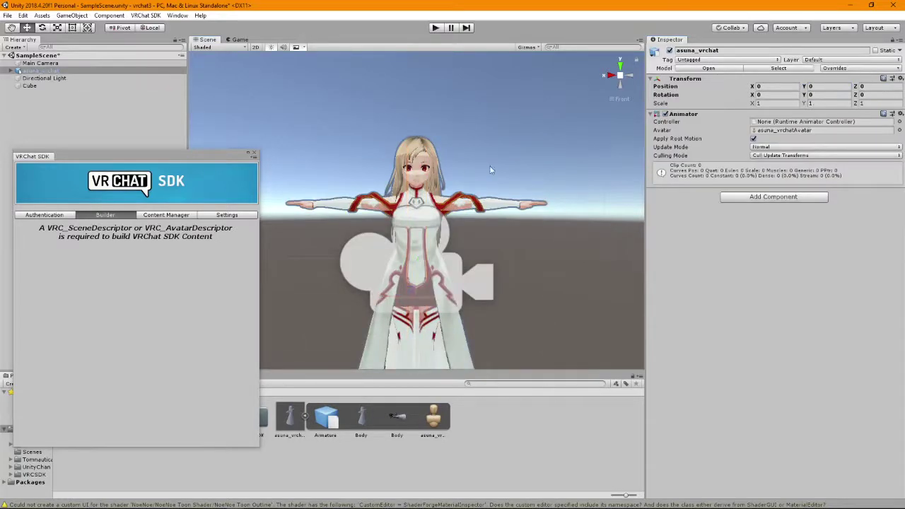
{"action": "left_click", "coordinate": [411, 160]}
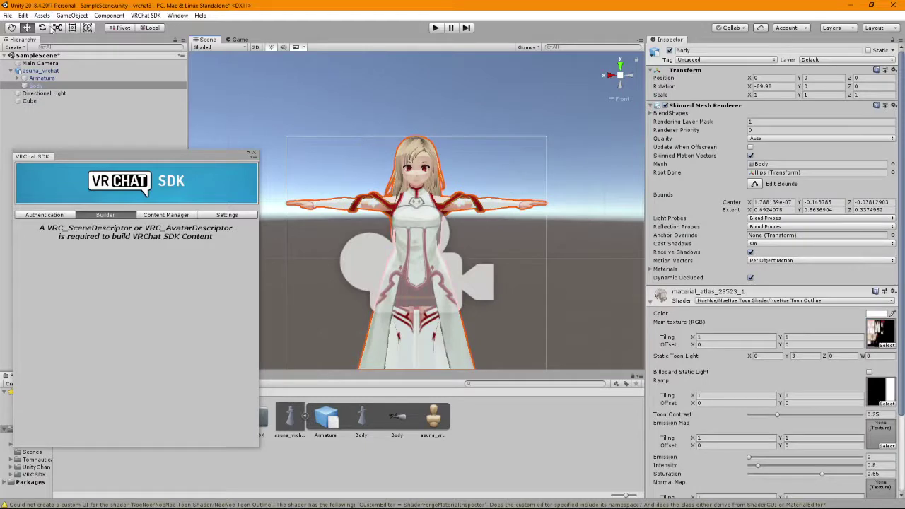
{"action": "left_click", "coordinate": [43, 27]}
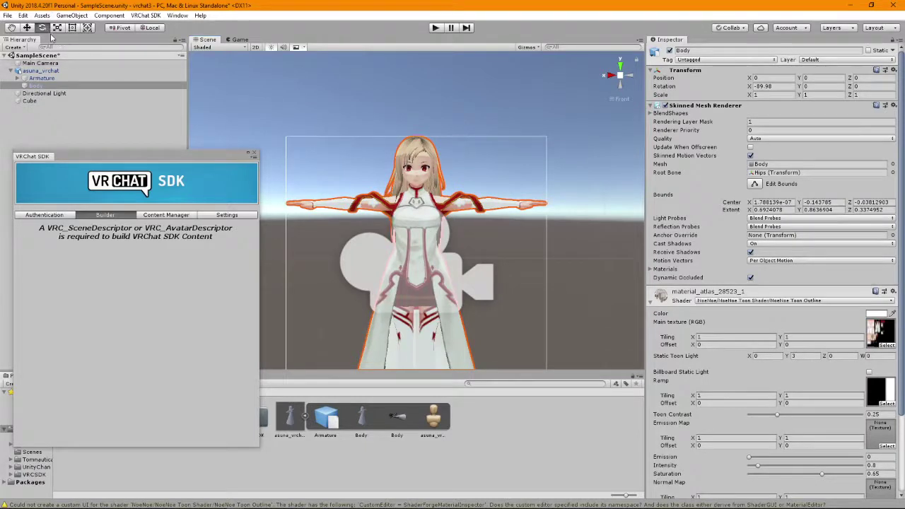
{"action": "left_click", "coordinate": [58, 28]}
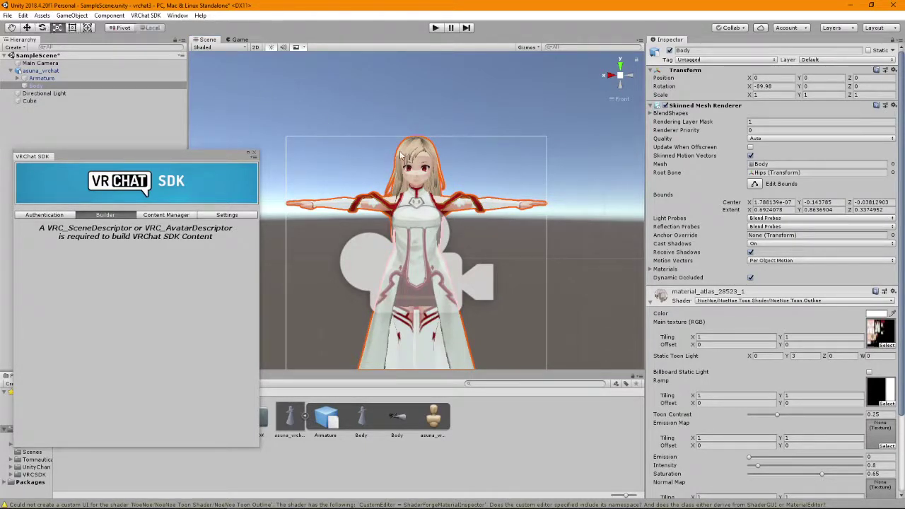
Try to scale the Body mesh along its height, and undo the change.
{"action": "scroll", "coordinate": [413, 147], "scroll_direction": "down", "scroll_amount": 3}
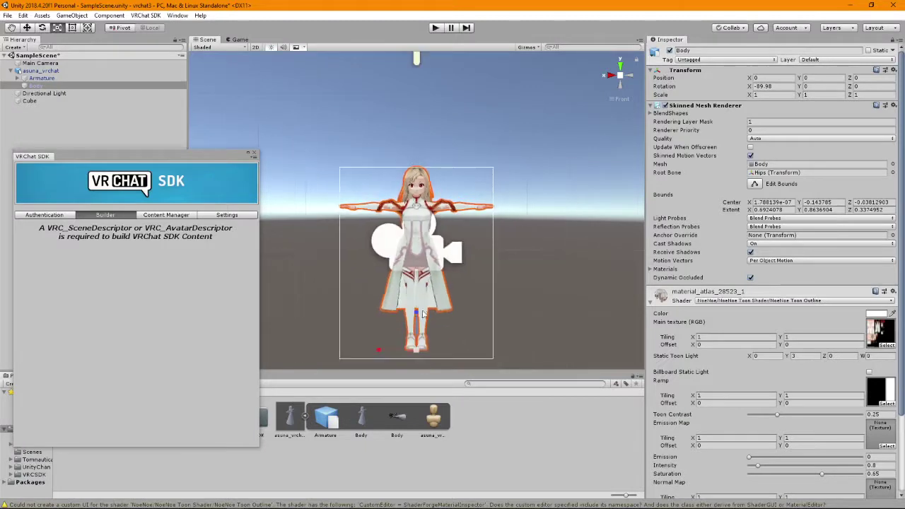
{"action": "left_click_drag", "start_coordinate": [417, 316], "coordinate": [418, 318]}
{"action": "key", "text": "ctrl+z"}
{"action": "left_click", "coordinate": [138, 101]}
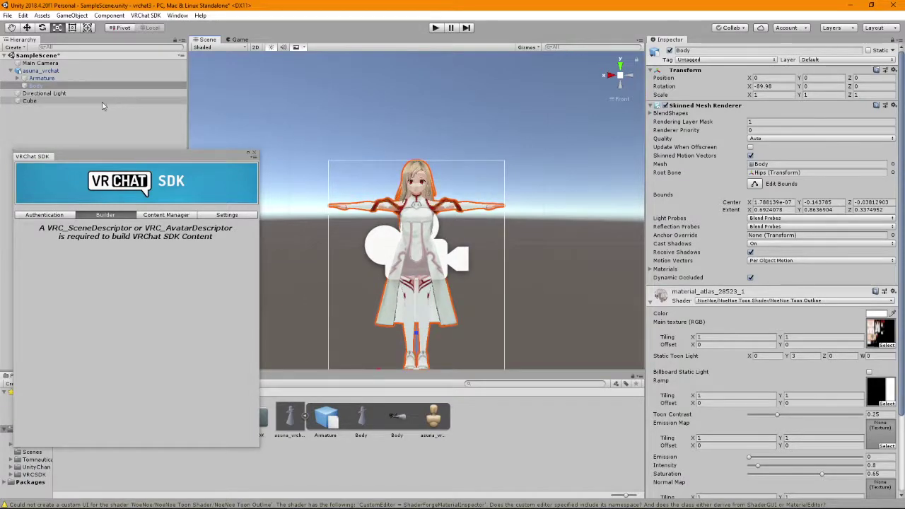
Select the whole asuna_vrchat object and shrink its height to a Y scale of 0.9625 to match the reference cube.
{"action": "left_click", "coordinate": [437, 215]}
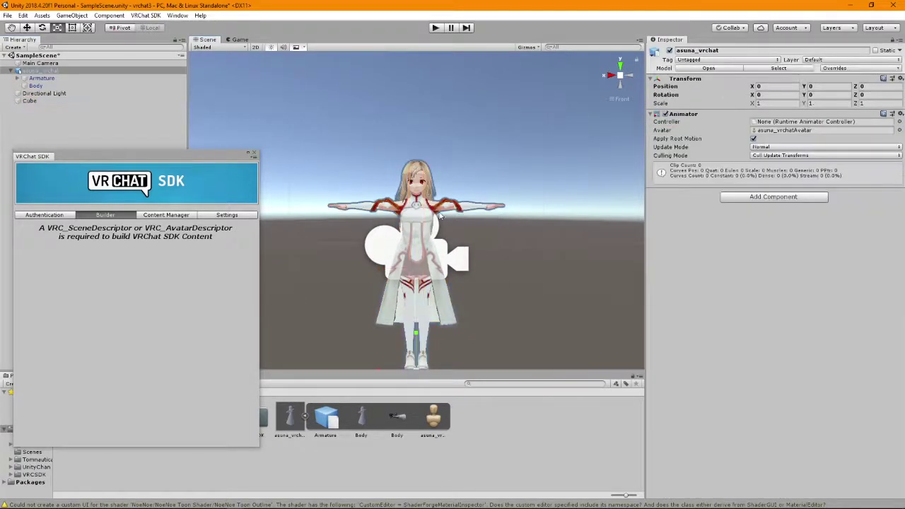
{"action": "scroll", "coordinate": [444, 227], "scroll_direction": "up", "scroll_amount": 2}
{"action": "scroll", "coordinate": [445, 229], "scroll_direction": "down", "scroll_amount": 2}
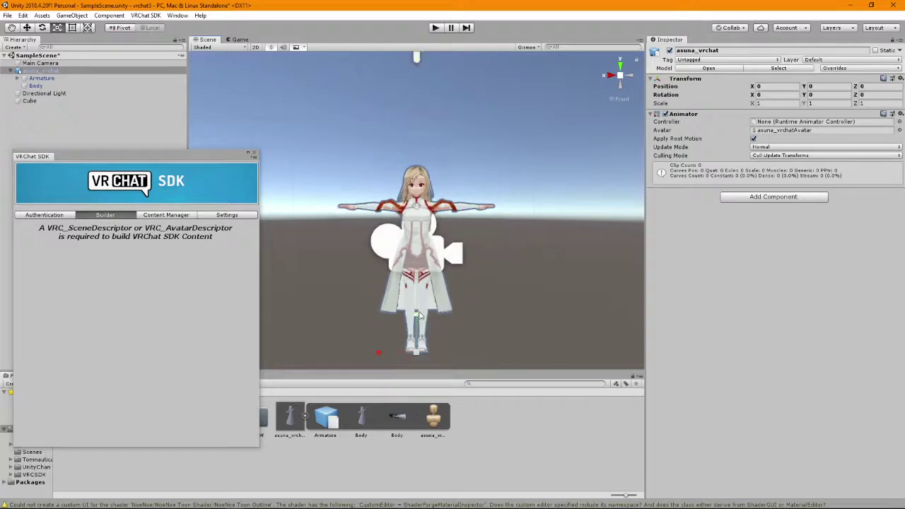
{"action": "scroll", "coordinate": [416, 318], "scroll_direction": "up", "scroll_amount": 1}
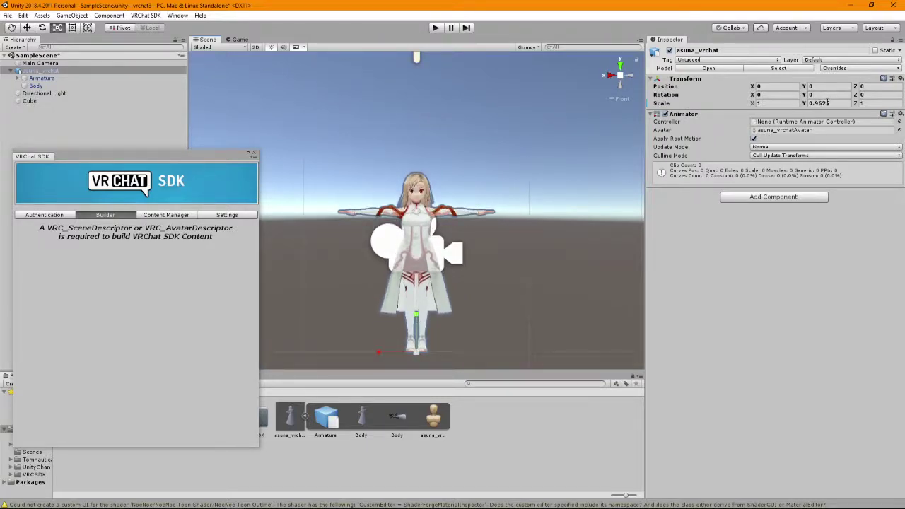
Copy the Y scale of asuna_vrchat to its X and Z scale so that all three are 0.9625.
{"action": "left_click", "coordinate": [806, 104]}
{"action": "key", "text": "ctrl+c"}
{"action": "left_click", "coordinate": [784, 105]}
{"action": "key", "text": "ctrl+v"}
{"action": "left_click", "coordinate": [865, 104]}
{"action": "key", "text": "ctrl+v"}
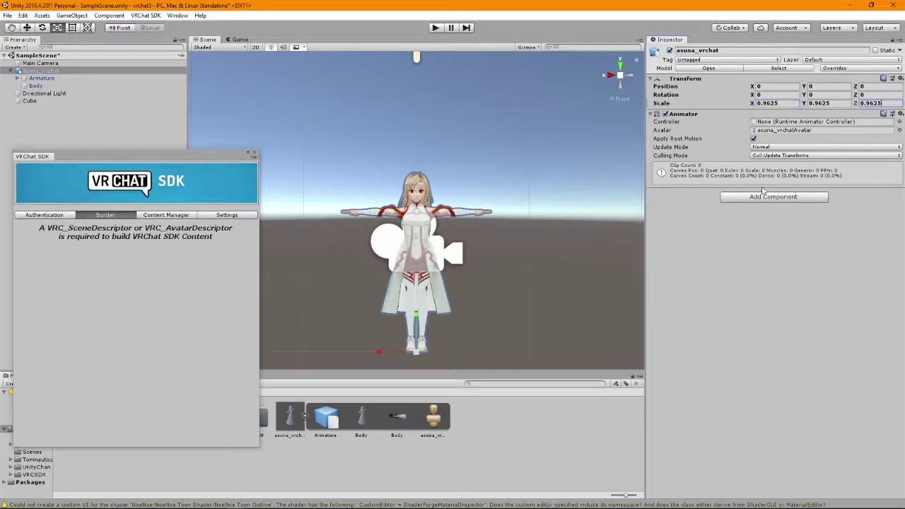
{"action": "left_click", "coordinate": [781, 104]}
Select the reference cube and deactivate it in the scene.
{"action": "left_click", "coordinate": [420, 173]}
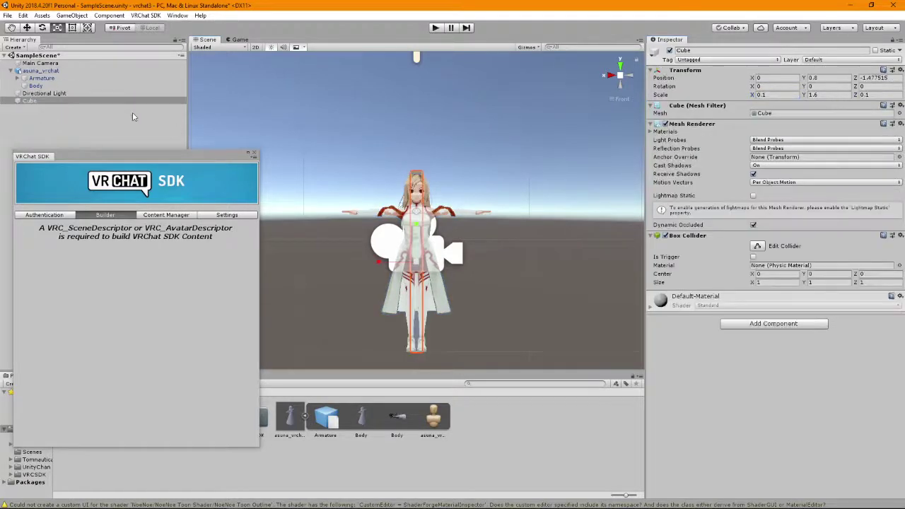
{"action": "right_click", "coordinate": [135, 101]}
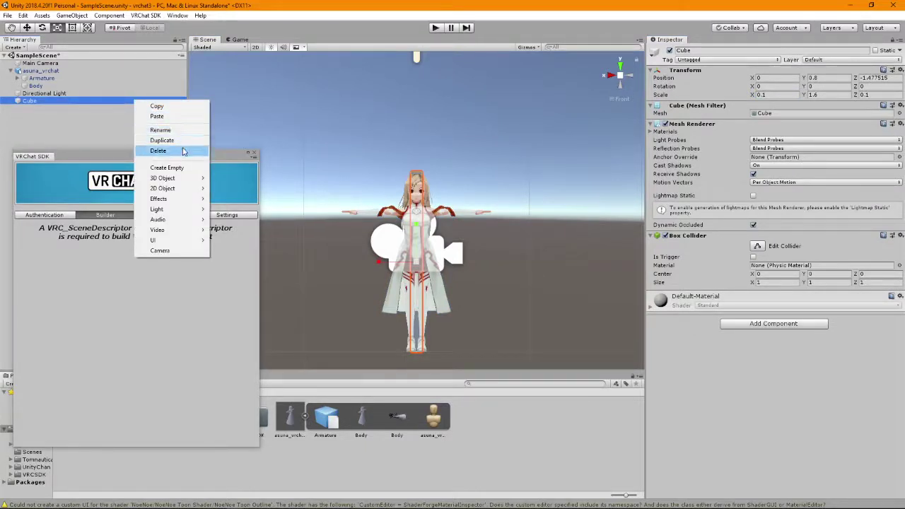
{"action": "left_click", "coordinate": [670, 55]}
{"action": "left_click", "coordinate": [669, 51]}
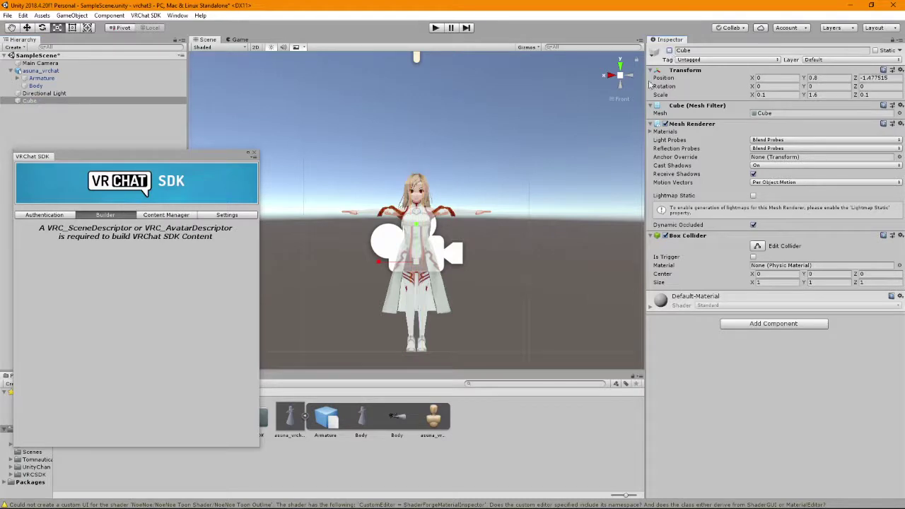
{"action": "left_click", "coordinate": [545, 144]}
Add a VRC_Avatar Descriptor component to the asuna_vrchat object.
{"action": "scroll", "coordinate": [494, 210], "scroll_direction": "up", "scroll_amount": 2}
{"action": "scroll", "coordinate": [495, 210], "scroll_direction": "up", "scroll_amount": 6}
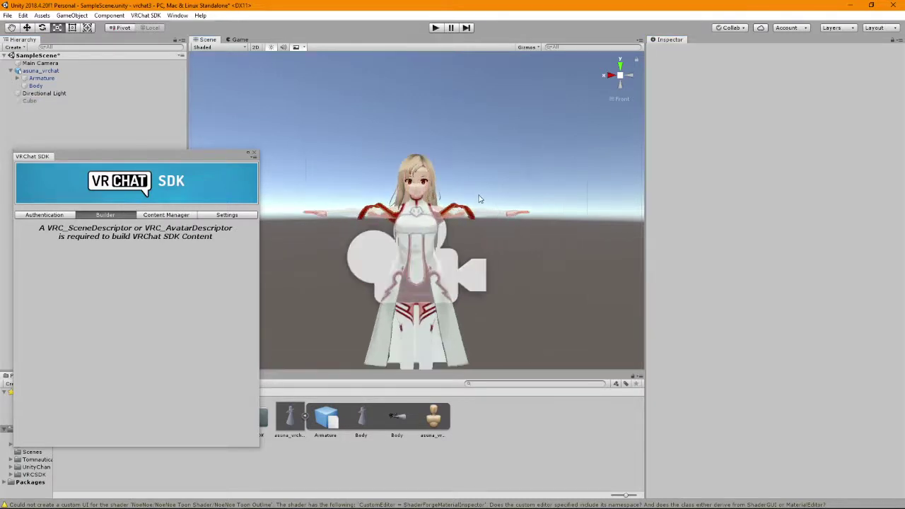
{"action": "scroll", "coordinate": [490, 210], "scroll_direction": "up", "scroll_amount": 1}
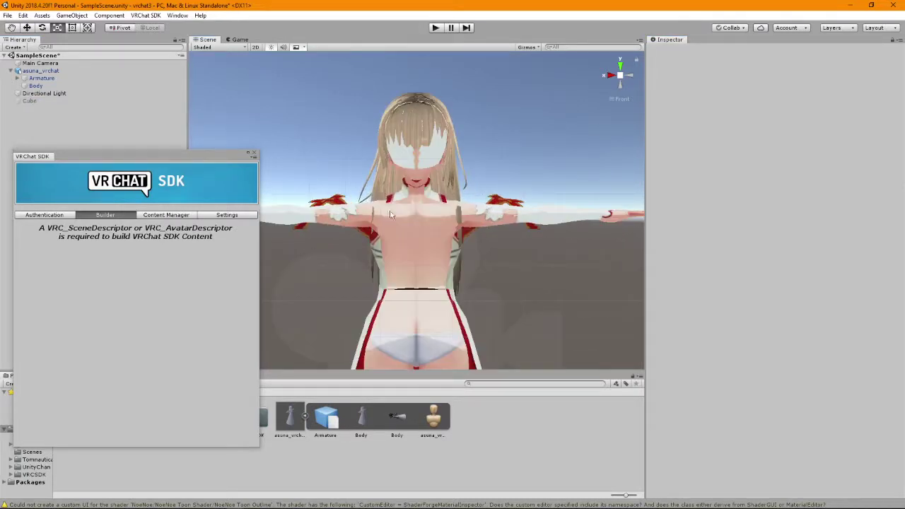
{"action": "scroll", "coordinate": [452, 237], "scroll_direction": "down", "scroll_amount": 3}
{"action": "scroll", "coordinate": [445, 223], "scroll_direction": "down", "scroll_amount": 1}
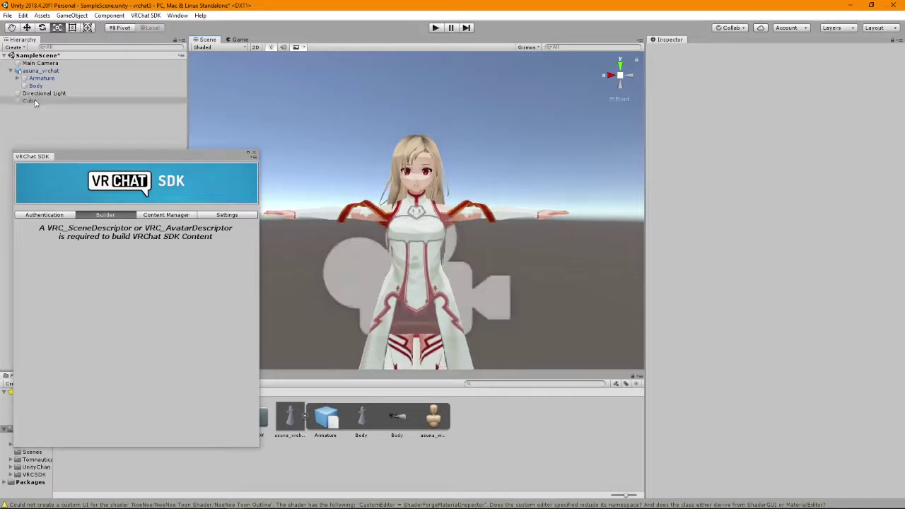
{"action": "left_click", "coordinate": [54, 86]}
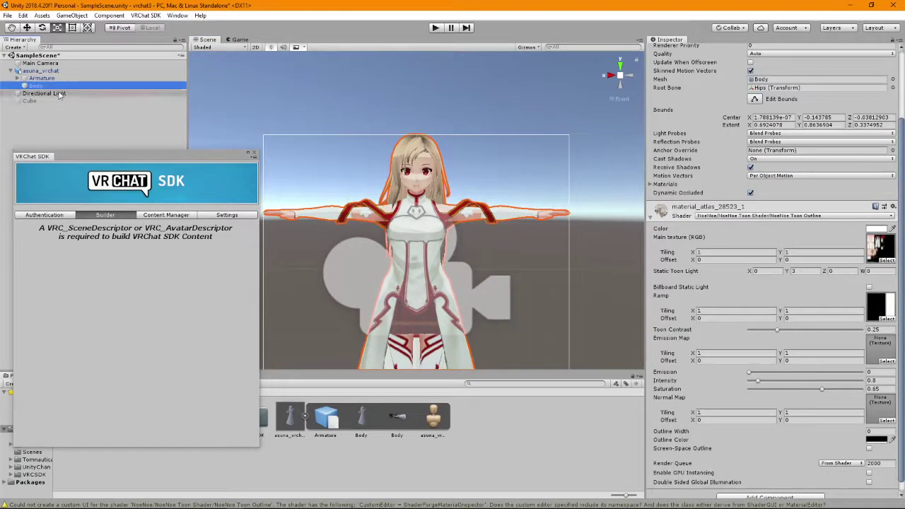
{"action": "left_click", "coordinate": [40, 70]}
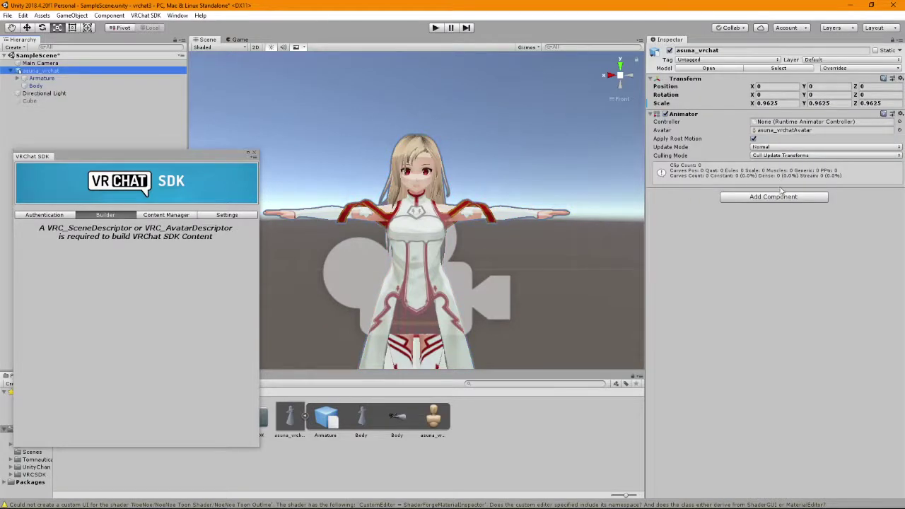
{"action": "left_click", "coordinate": [774, 196]}
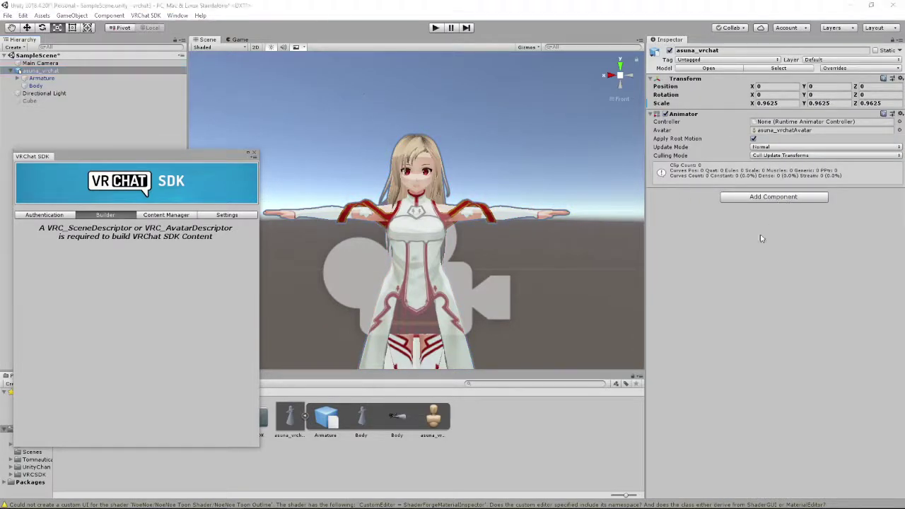
{"action": "type", "text": "avatar"}
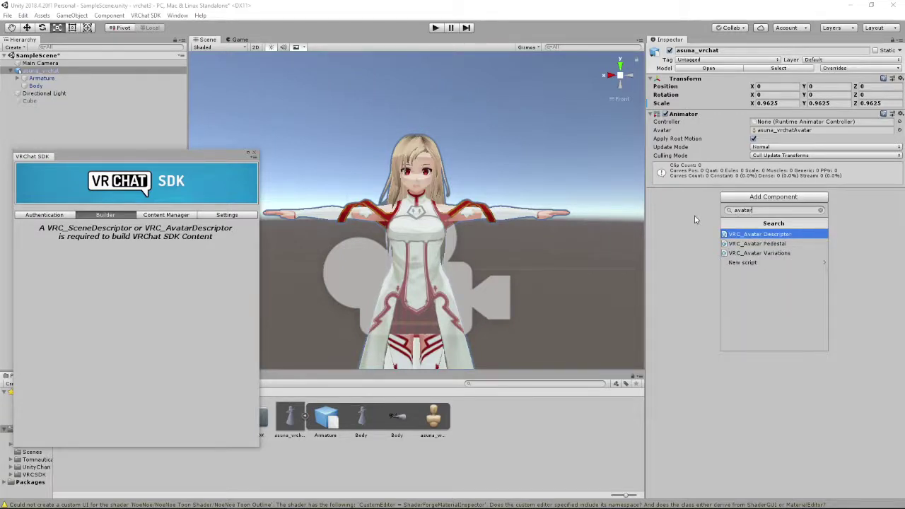
{"action": "key", "text": "Return"}
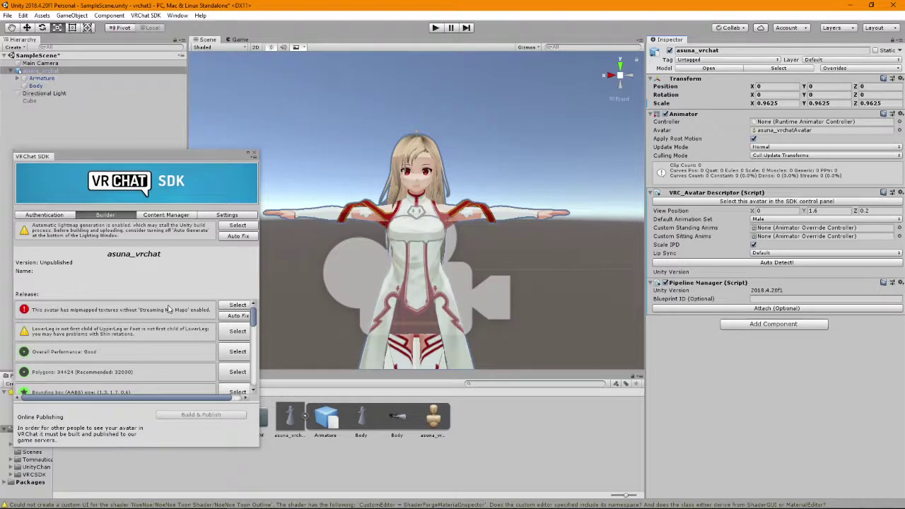
Review the avatar checks in the SDK builder and auto-fix the automatic lightmap generation warning.
{"action": "scroll", "coordinate": [161, 339], "scroll_direction": "down", "scroll_amount": 10}
{"action": "scroll", "coordinate": [158, 350], "scroll_direction": "up", "scroll_amount": 10}
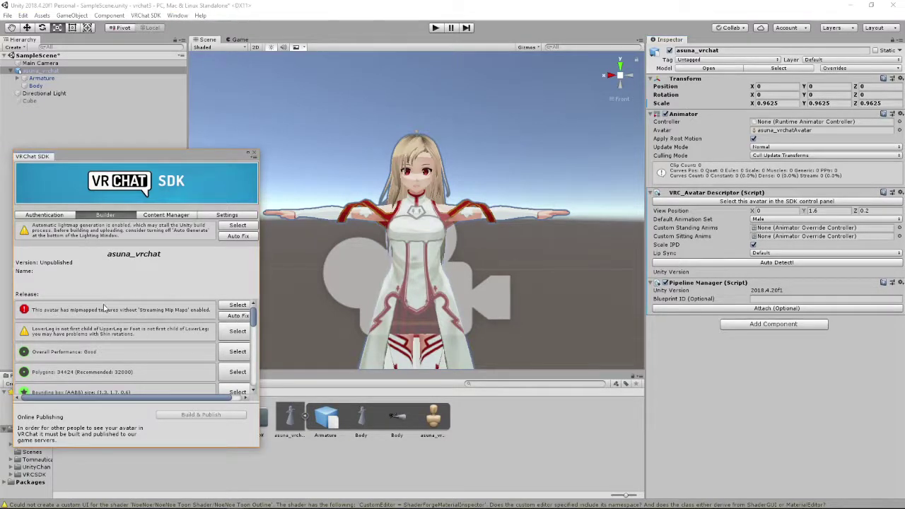
{"action": "left_click", "coordinate": [238, 236]}
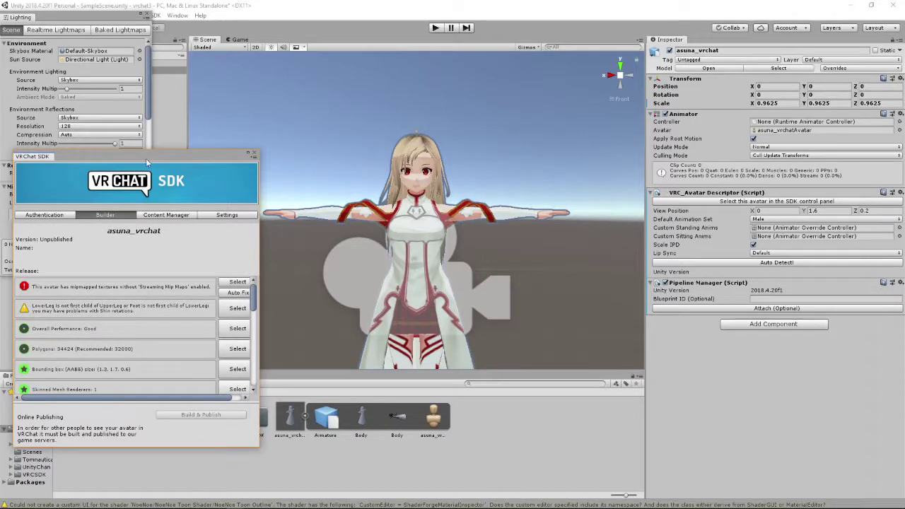
Close the Lighting window and auto-fix the Streaming Mip Maps error for the avatar's textures in the SDK builder.
{"action": "left_click_drag", "start_coordinate": [146, 159], "coordinate": [207, 201]}
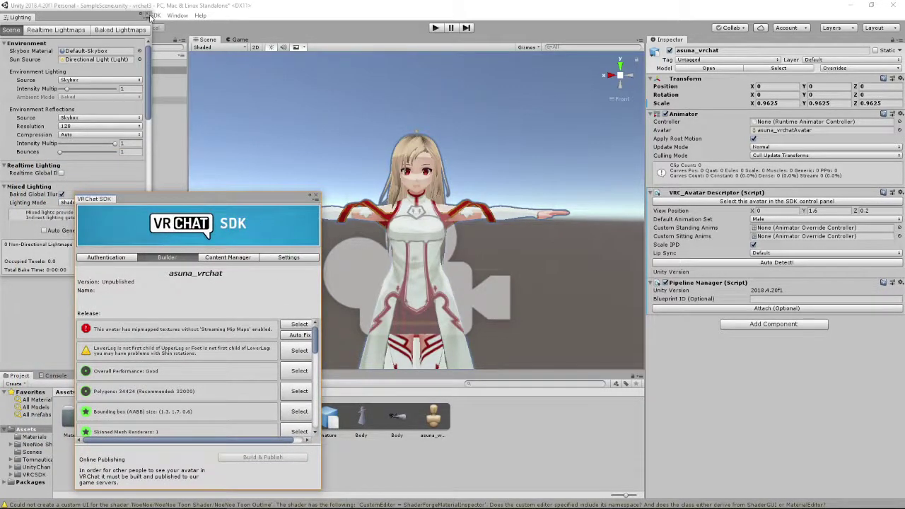
{"action": "left_click", "coordinate": [149, 15]}
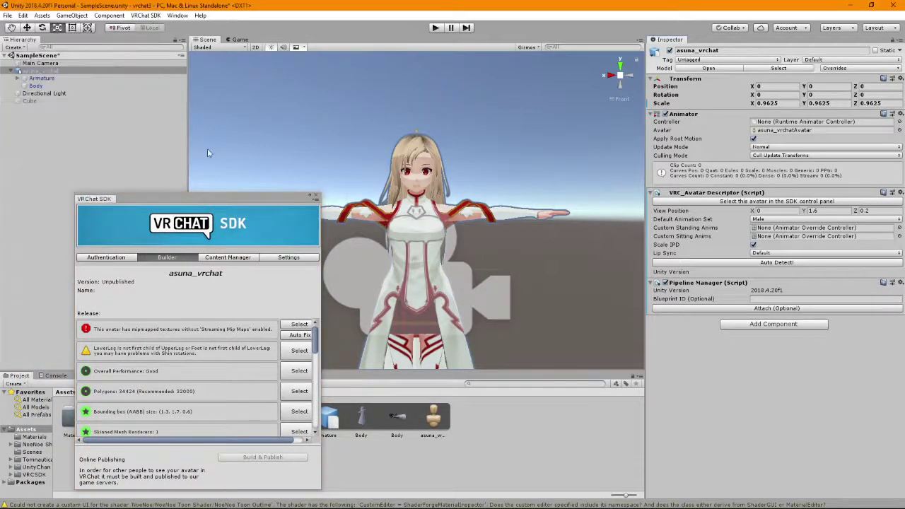
{"action": "left_click", "coordinate": [290, 336]}
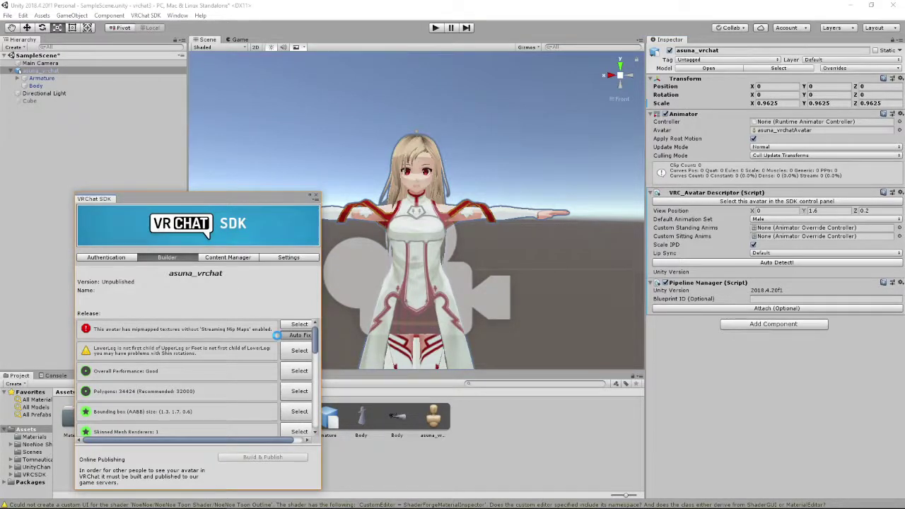
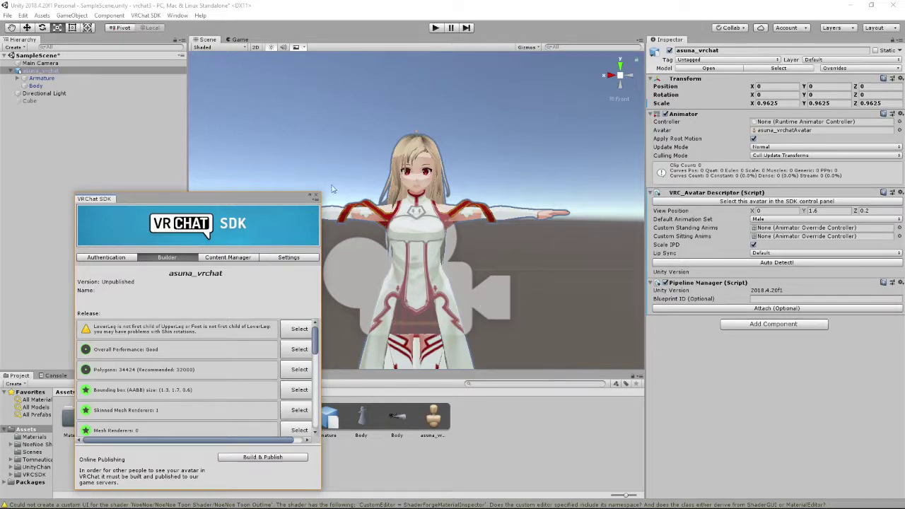
Expand the asuna_vrchat armature through Hips to the child bones of Left leg.
{"action": "left_click", "coordinate": [24, 79]}
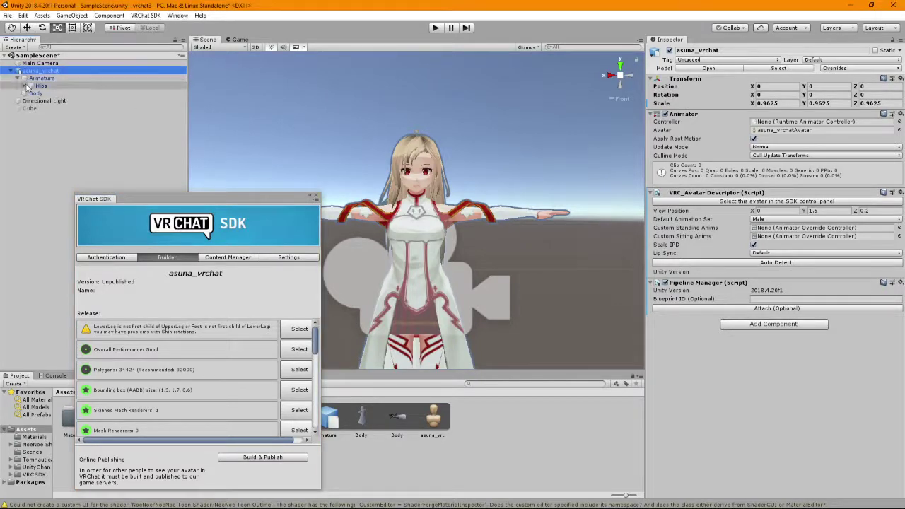
{"action": "left_click", "coordinate": [24, 85]}
{"action": "left_click", "coordinate": [31, 93]}
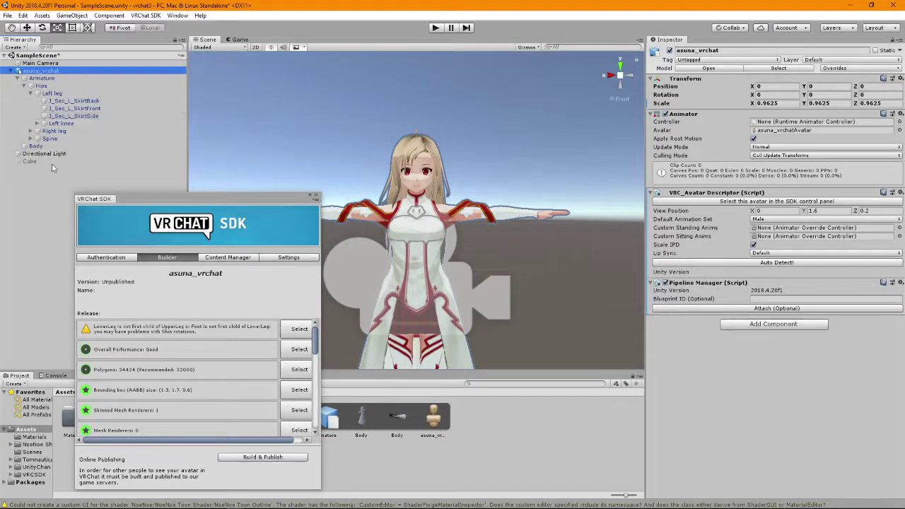
Try to move the Left knee bone above the skirt bones under Left leg.
{"action": "left_click", "coordinate": [71, 124]}
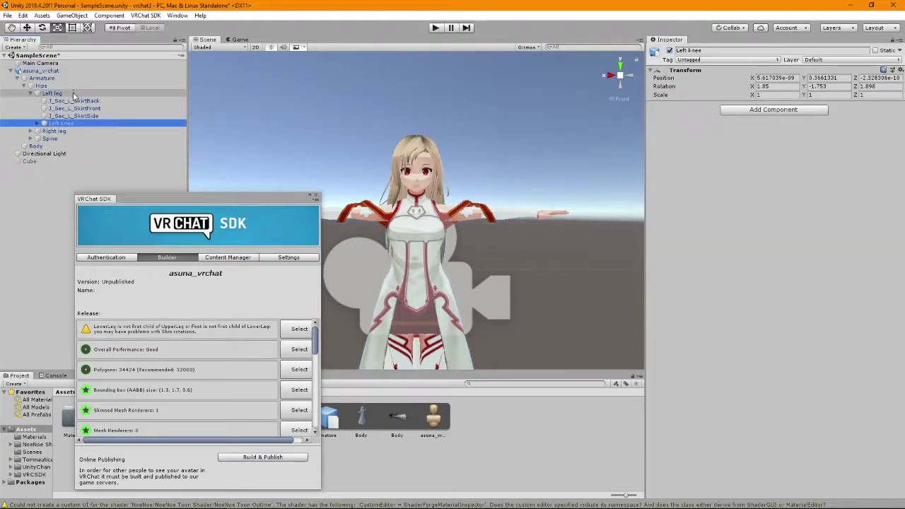
{"action": "left_click", "coordinate": [73, 94]}
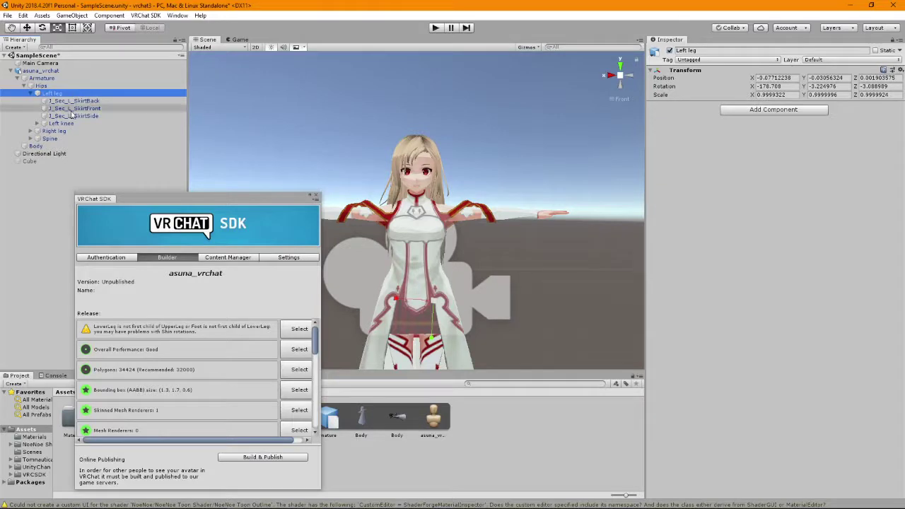
{"action": "left_click_drag", "start_coordinate": [62, 124], "coordinate": [65, 97]}
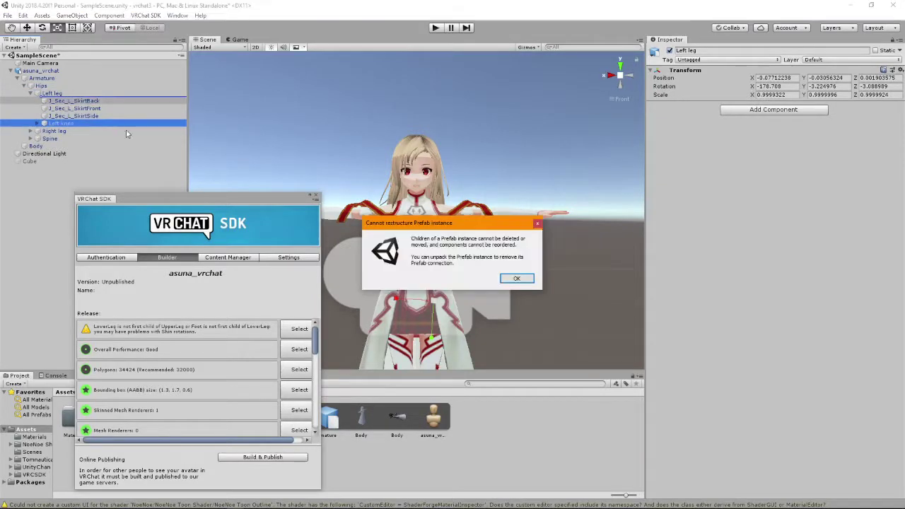
{"action": "left_click", "coordinate": [520, 279]}
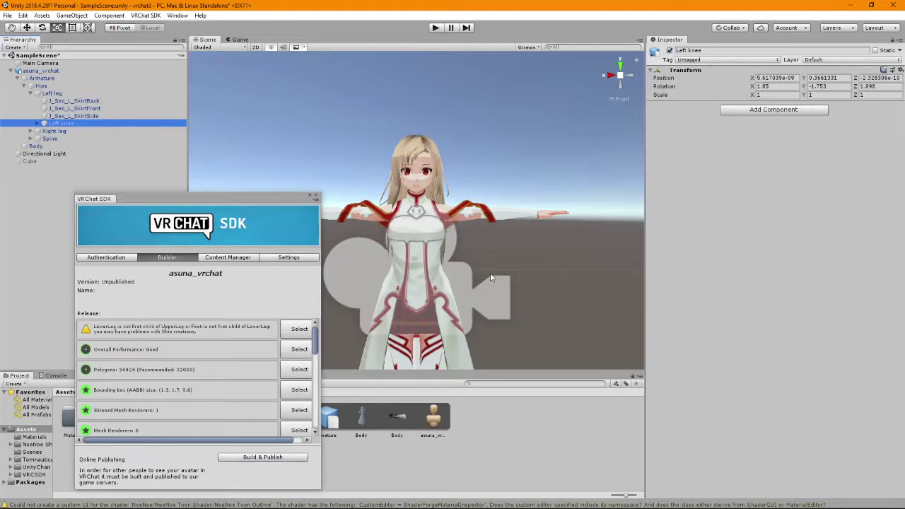
Unpack the asuna_vrchat prefab completely and make Left knee the first child of Left leg.
{"action": "right_click", "coordinate": [75, 69]}
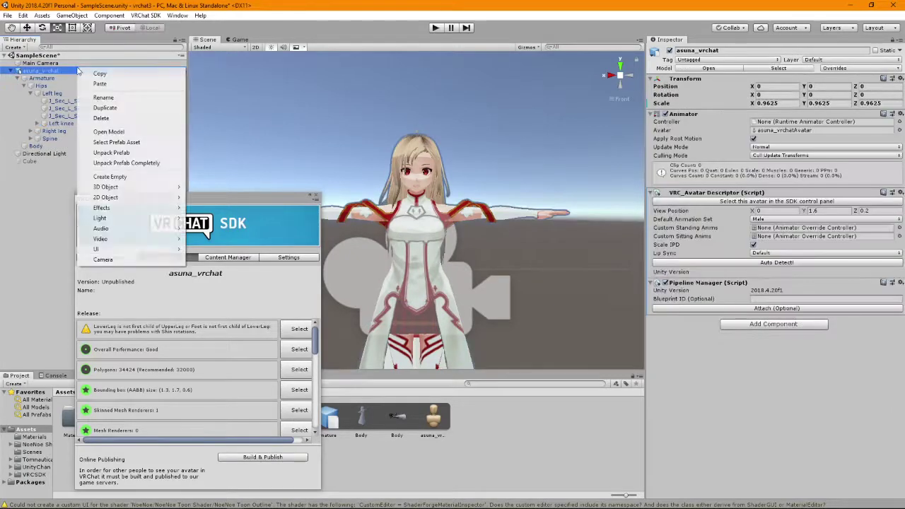
{"action": "left_click", "coordinate": [156, 163]}
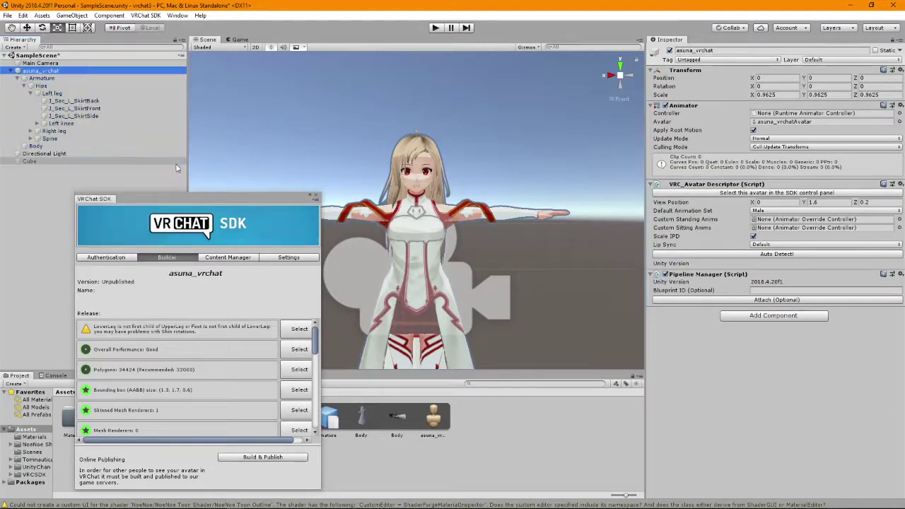
{"action": "left_click", "coordinate": [71, 124]}
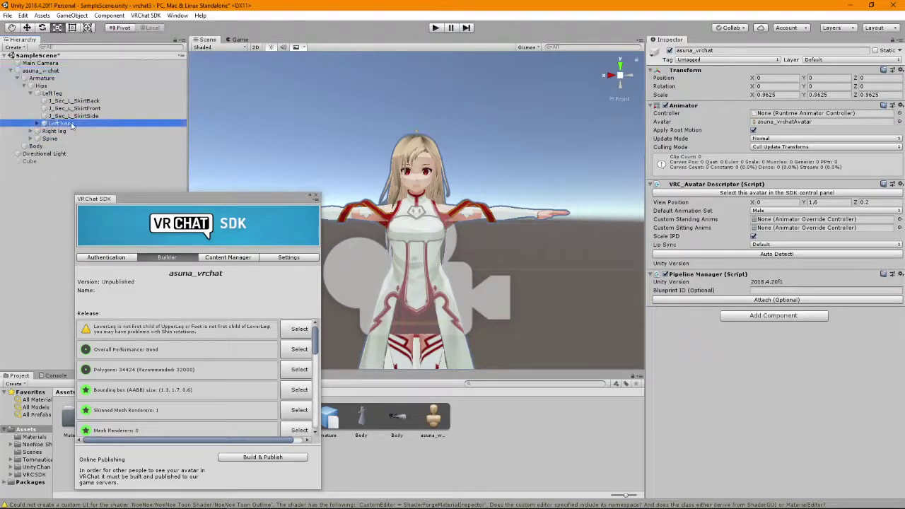
{"action": "left_click_drag", "start_coordinate": [70, 124], "coordinate": [70, 103]}
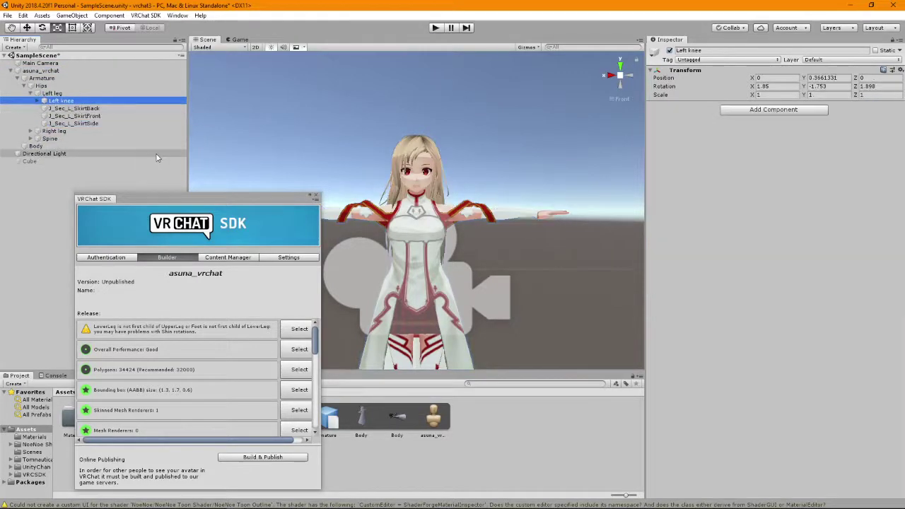
Expand Right leg and make Right knee its first child, above the skirt bones.
{"action": "left_click", "coordinate": [33, 132]}
{"action": "key", "text": "Right"}
{"action": "key", "text": "Down"}
{"action": "key", "text": "Down"}
{"action": "key", "text": "Down"}
{"action": "key", "text": "Down"}
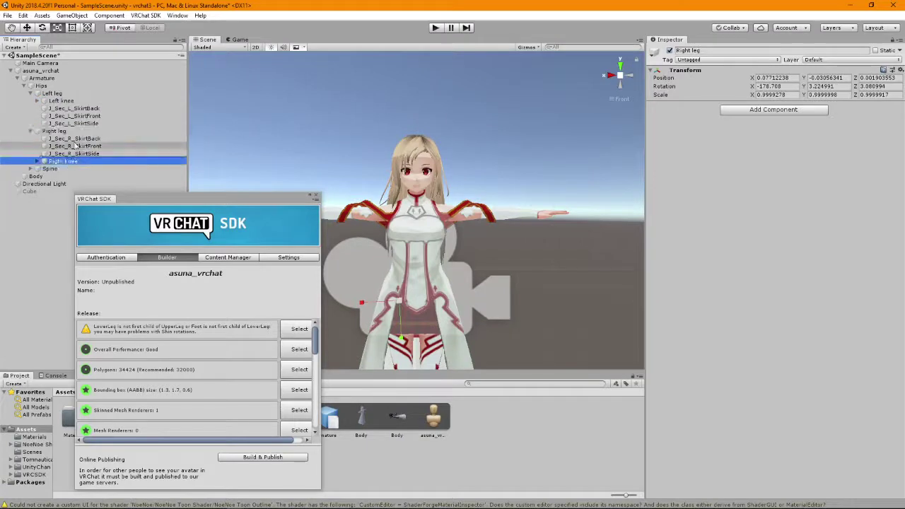
{"action": "left_click_drag", "start_coordinate": [75, 146], "coordinate": [75, 138]}
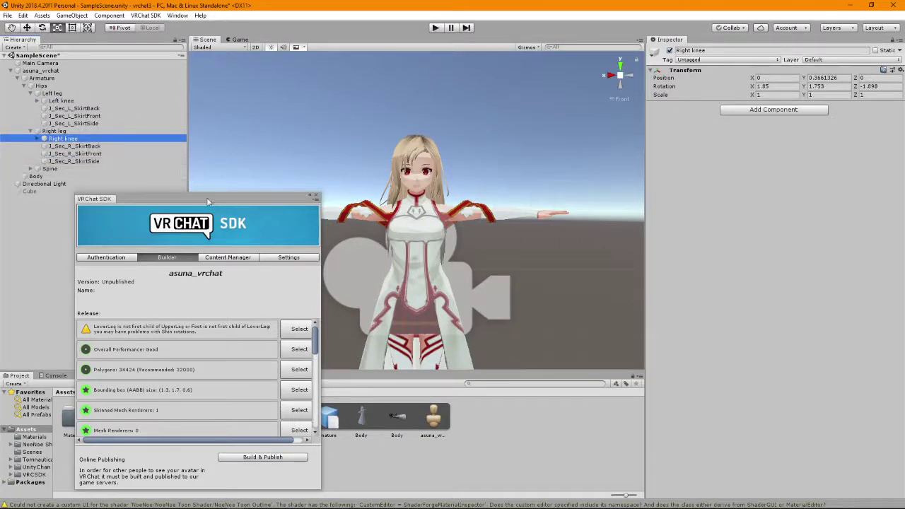
{"action": "left_click", "coordinate": [171, 329]}
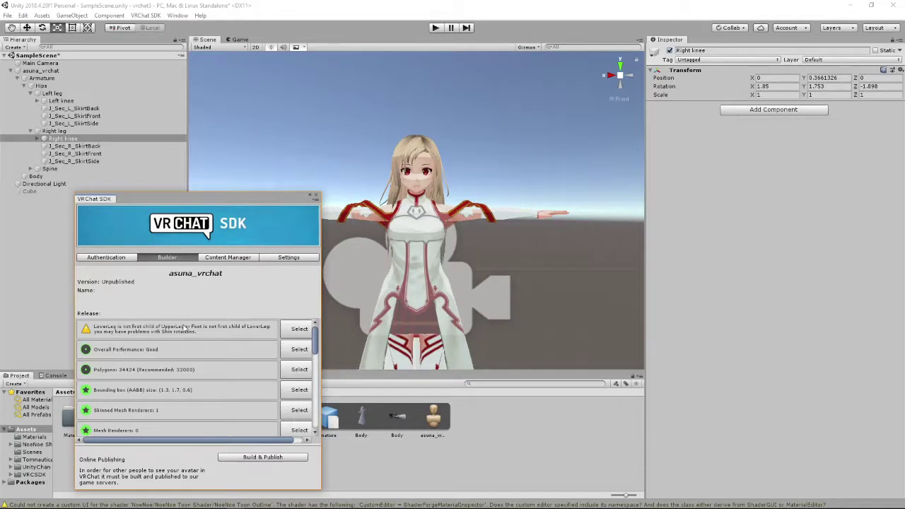
Expand Right knee and make Right ankle its first child, above the coat skirt bones.
{"action": "left_click", "coordinate": [80, 140]}
{"action": "key", "text": "Right"}
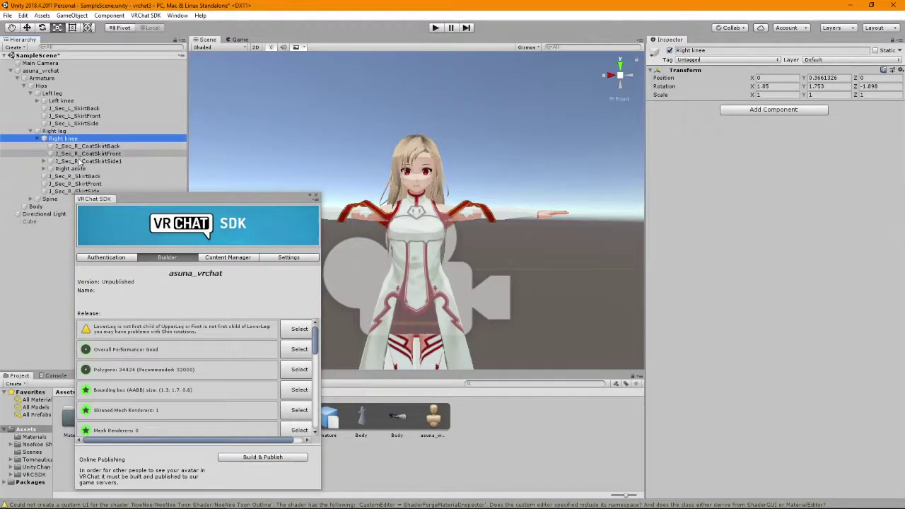
{"action": "left_click_drag", "start_coordinate": [80, 169], "coordinate": [79, 146]}
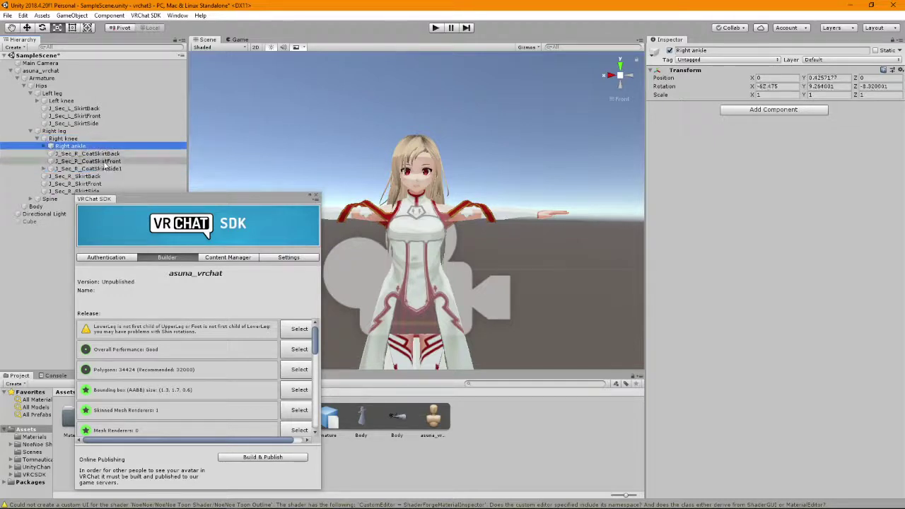
Make Left ankle the first child of Left knee and refresh the avatar checks in the SDK builder.
{"action": "left_click", "coordinate": [62, 102]}
{"action": "key", "text": "Right"}
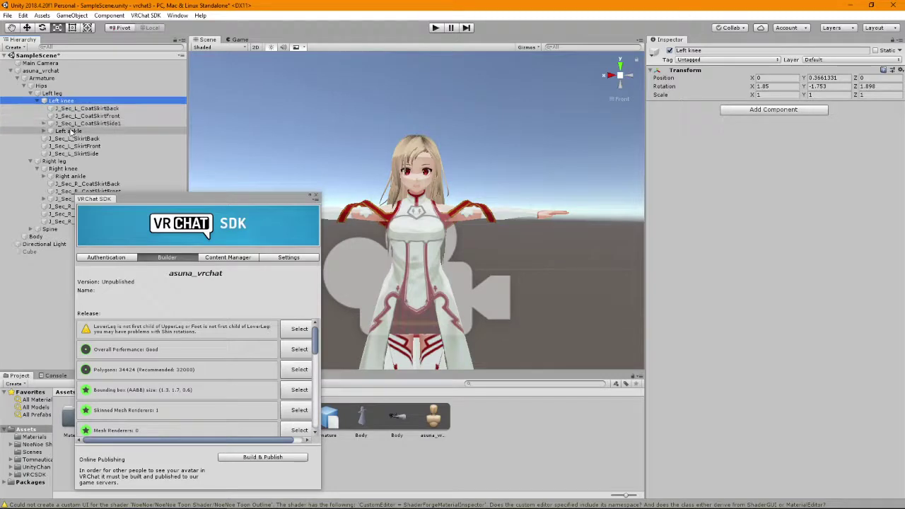
{"action": "left_click_drag", "start_coordinate": [70, 131], "coordinate": [82, 111]}
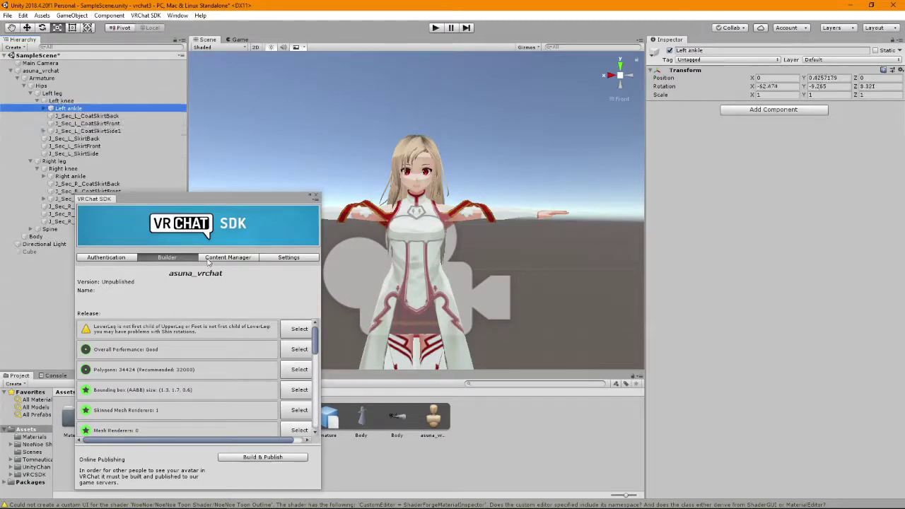
{"action": "left_click", "coordinate": [238, 351]}
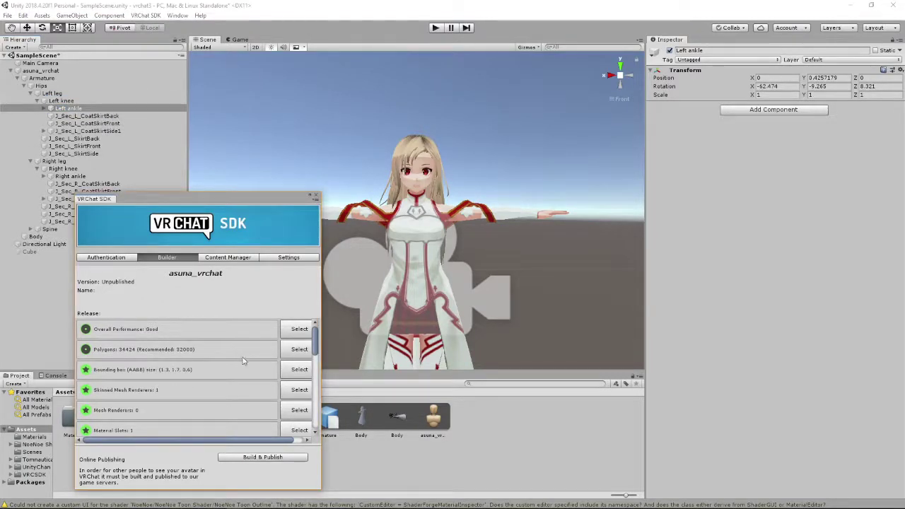
Review the full list of avatar performance checks in the SDK builder and view the avatar from the front.
{"action": "scroll", "coordinate": [219, 382], "scroll_direction": "down", "scroll_amount": 2}
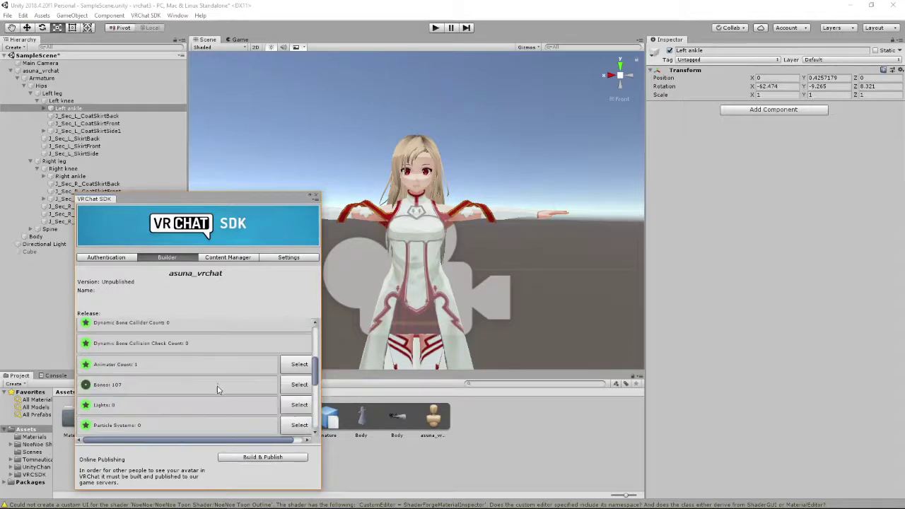
{"action": "scroll", "coordinate": [218, 377], "scroll_direction": "up", "scroll_amount": 2}
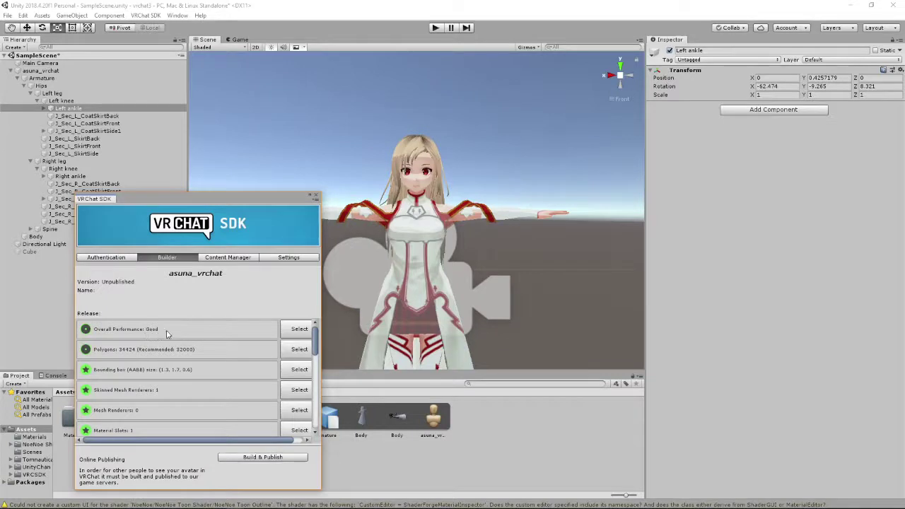
{"action": "scroll", "coordinate": [174, 333], "scroll_direction": "down", "scroll_amount": 3}
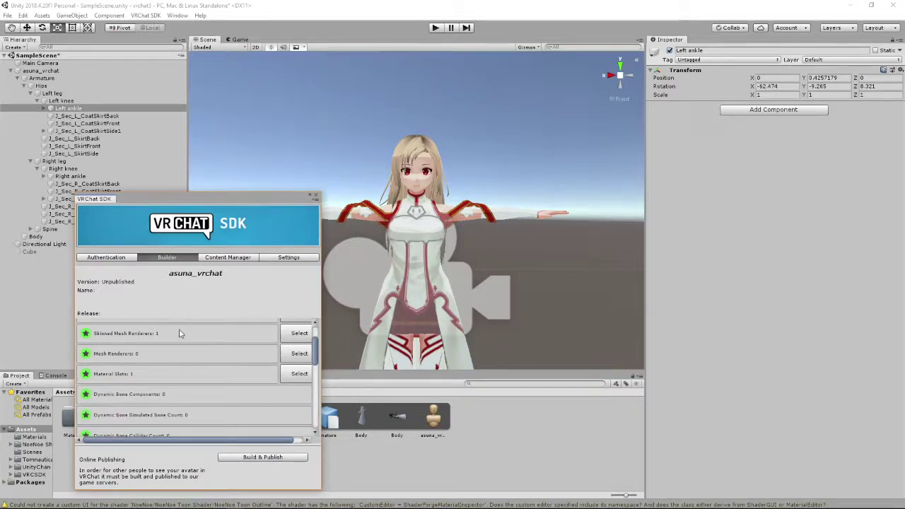
{"action": "scroll", "coordinate": [192, 343], "scroll_direction": "up", "scroll_amount": 3}
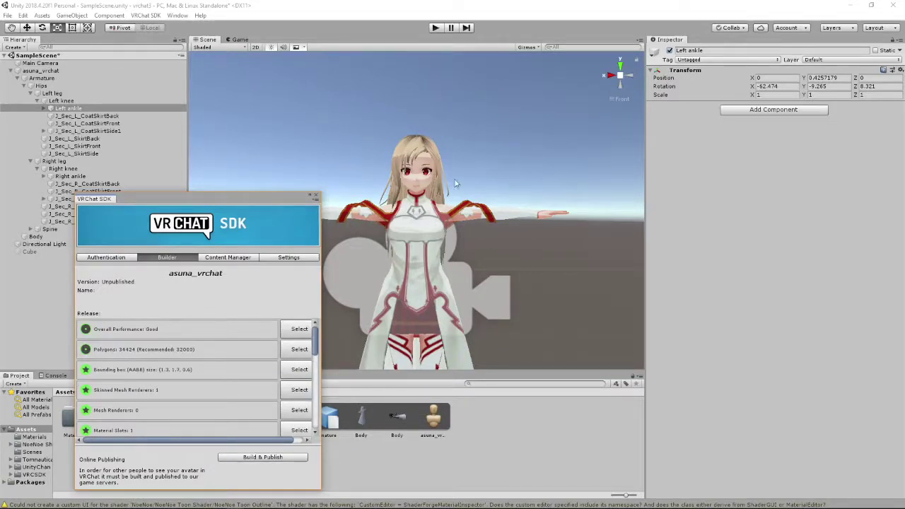
{"action": "scroll", "coordinate": [555, 152], "scroll_direction": "down", "scroll_amount": 2}
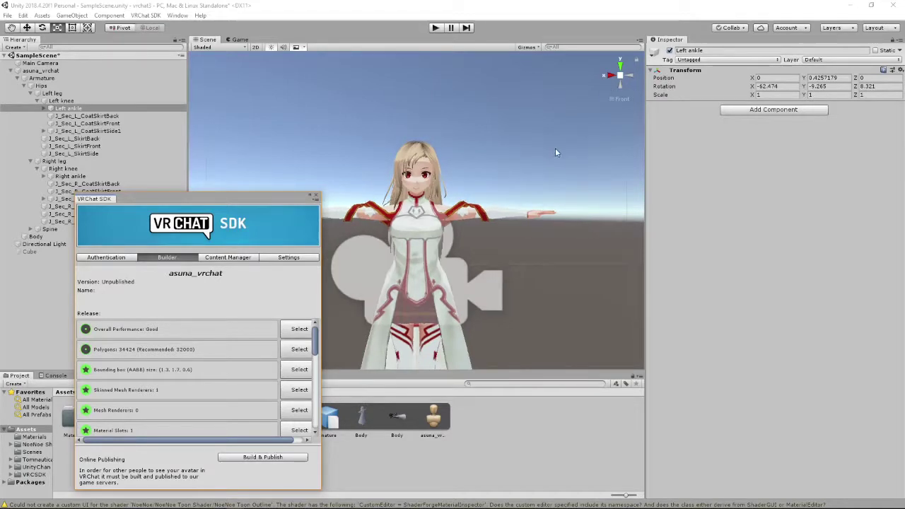
{"action": "left_click", "coordinate": [609, 77]}
{"action": "left_click", "coordinate": [627, 79]}
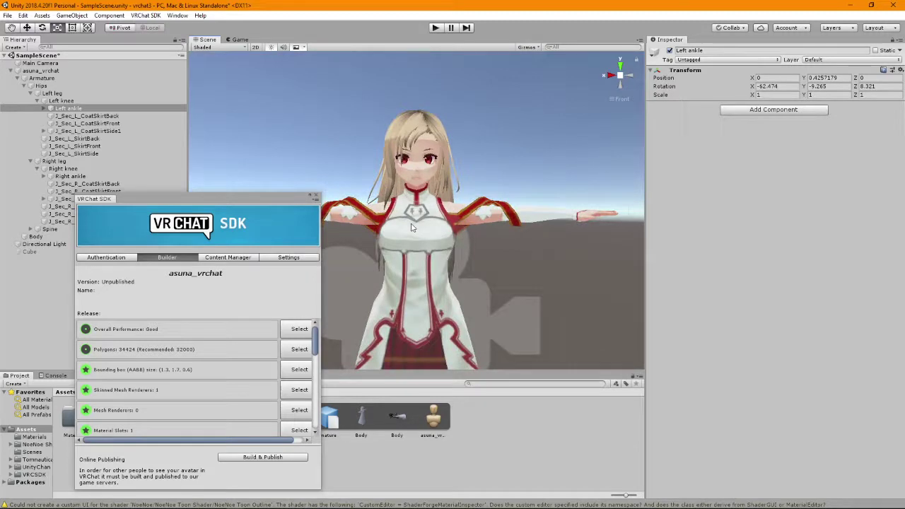
{"action": "scroll", "coordinate": [190, 343], "scroll_direction": "down", "scroll_amount": 3}
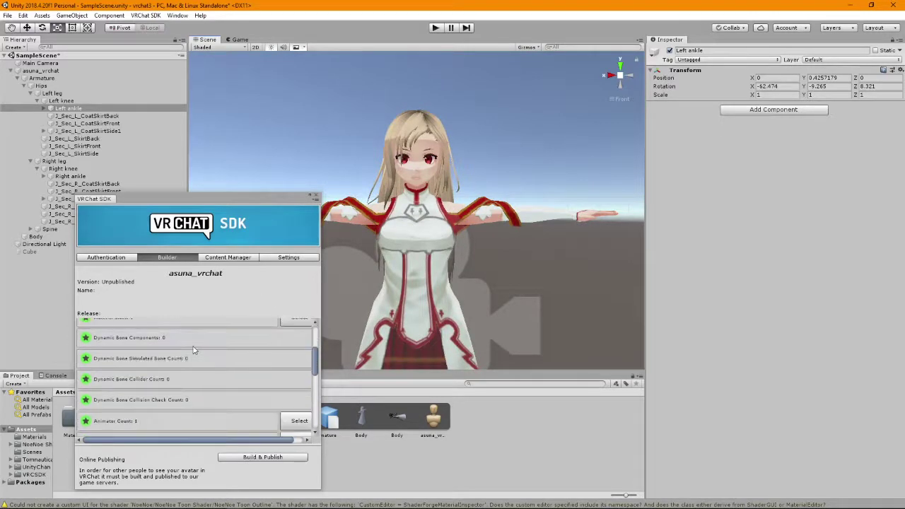
{"action": "scroll", "coordinate": [193, 350], "scroll_direction": "down", "scroll_amount": 6}
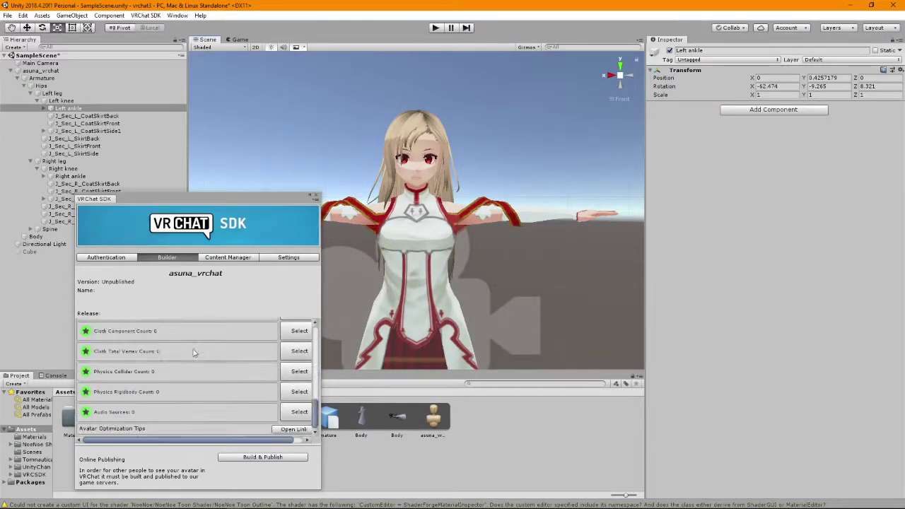
{"action": "scroll", "coordinate": [194, 351], "scroll_direction": "up", "scroll_amount": 10}
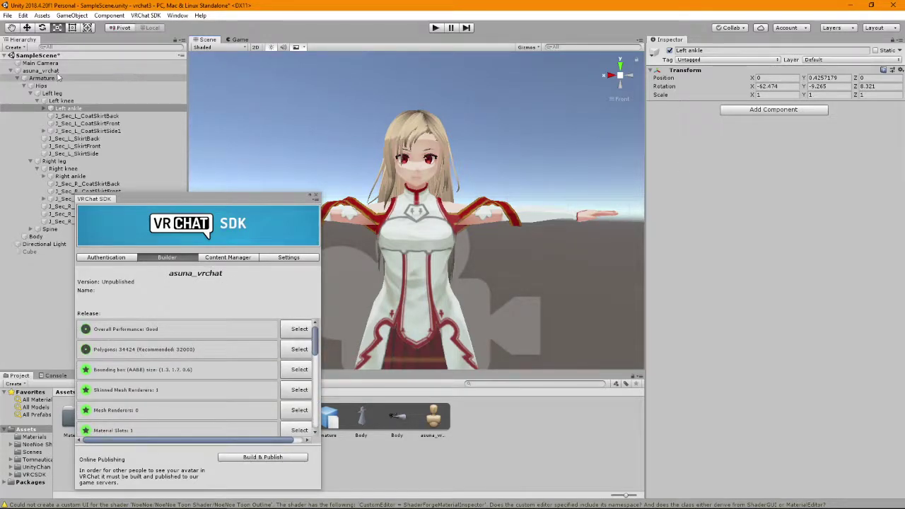
Set the asuna_vrchat Avatar Descriptor's Default Animation Set to Female and its Lip Sync to Viseme Blend Shape.
{"action": "left_click", "coordinate": [173, 72]}
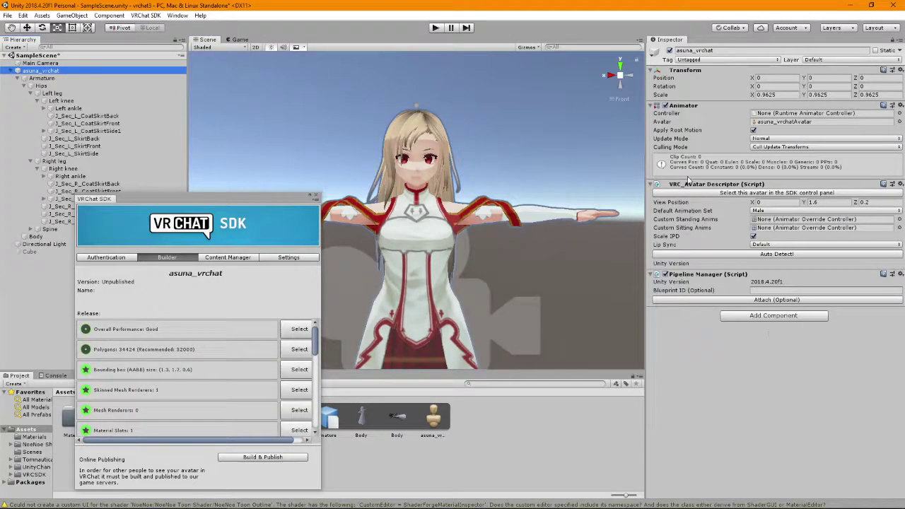
{"action": "left_click", "coordinate": [773, 210]}
{"action": "left_click", "coordinate": [784, 236]}
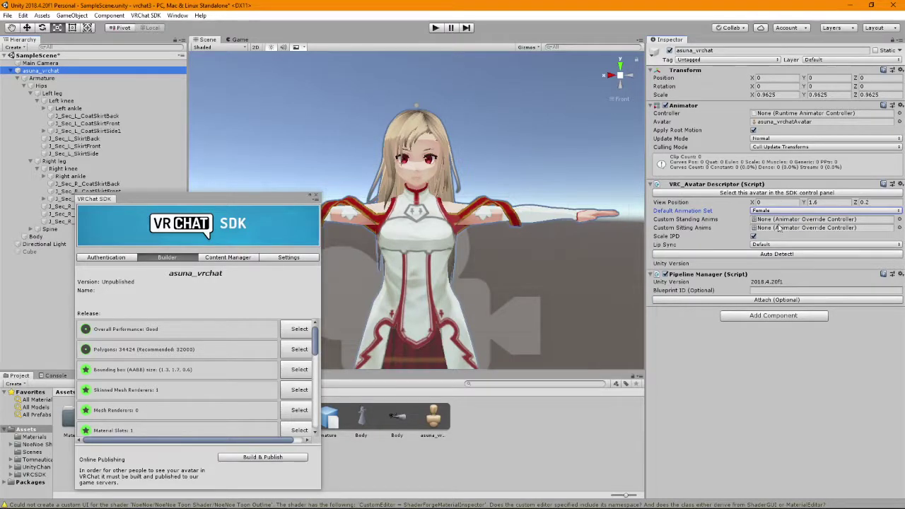
{"action": "left_click", "coordinate": [788, 244]}
{"action": "left_click", "coordinate": [771, 277]}
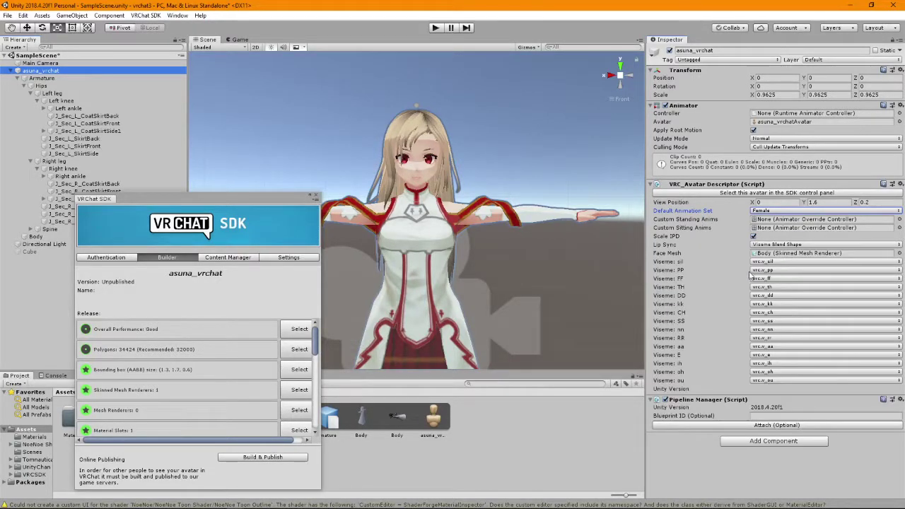
{"action": "left_click", "coordinate": [663, 272]}
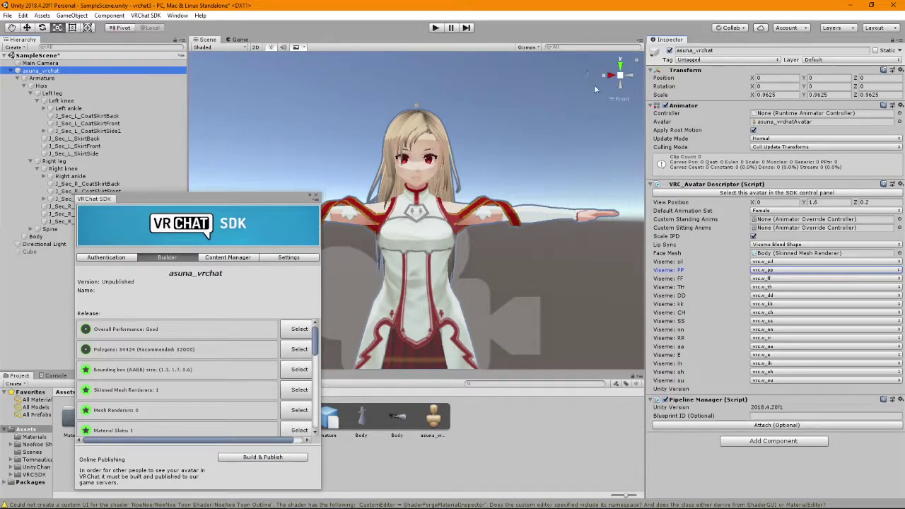
Set the Y value of the Avatar Descriptor's View Position to 1.41.
{"action": "left_click", "coordinate": [824, 202]}
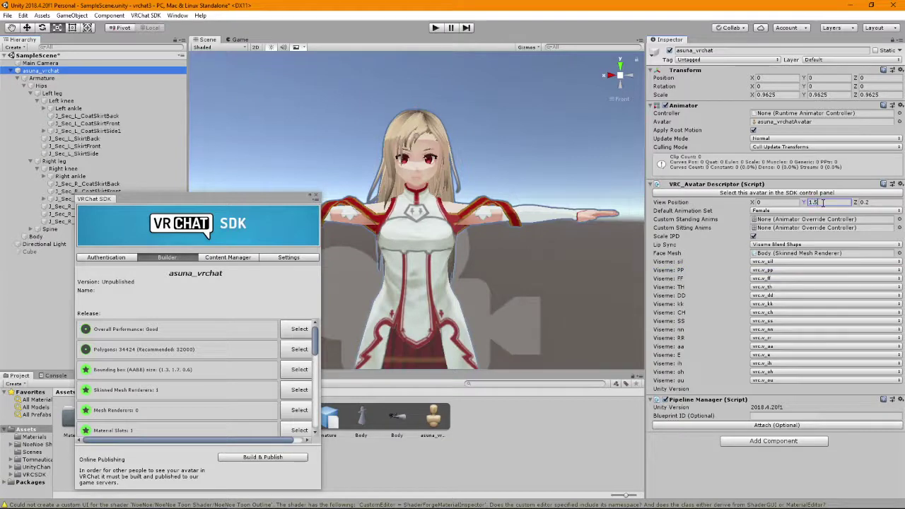
{"action": "type", "text": "1.45"}
{"action": "key", "text": "BackSpace"}
{"action": "type", "text": "1"}
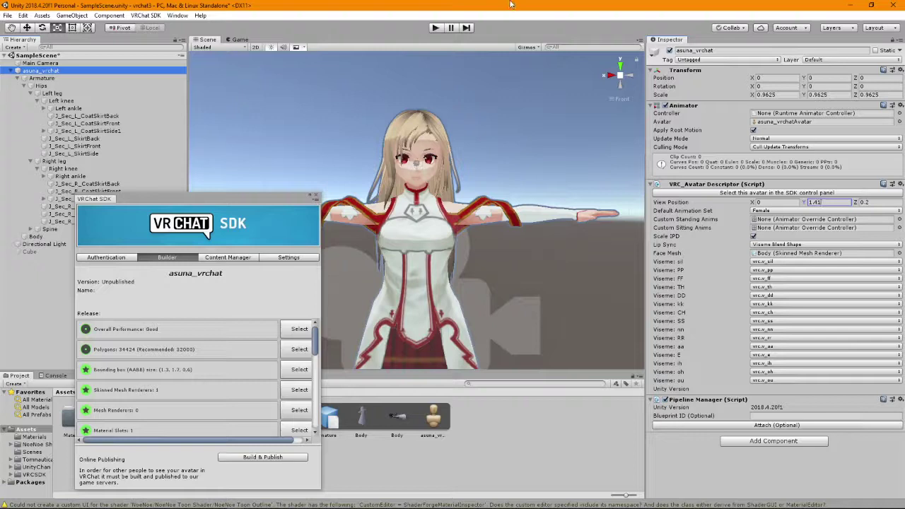
Set the View Position's Z value to 0.085, checking its marker against the avatar's face in the right and front views.
{"action": "left_click", "coordinate": [605, 76]}
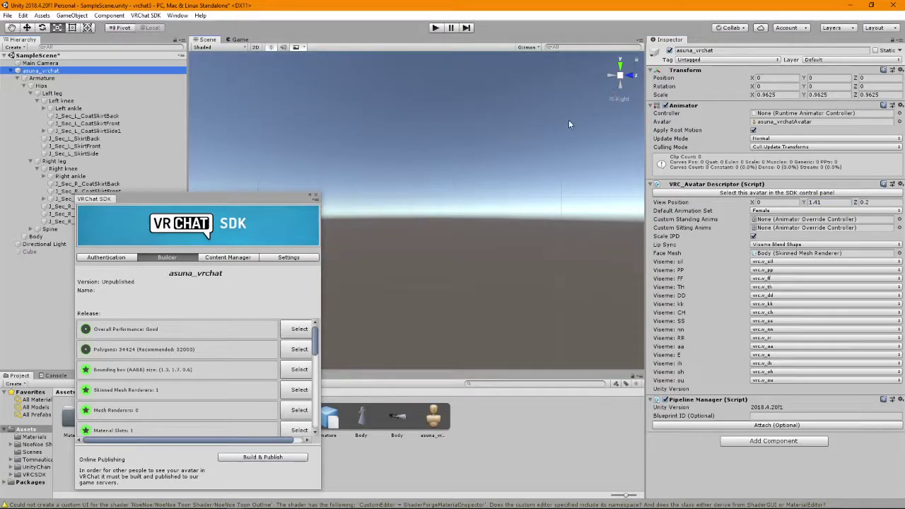
{"action": "key", "text": "f"}
{"action": "left_click", "coordinate": [870, 202]}
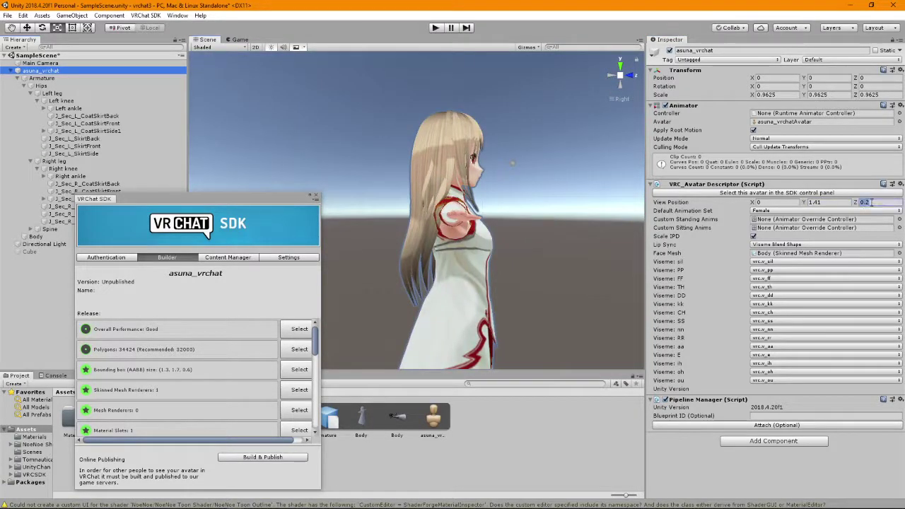
{"action": "type", "text": "0"}
{"action": "key", "text": "BackSpace"}
{"action": "type", "text": "85"}
{"action": "left_click", "coordinate": [632, 79]}
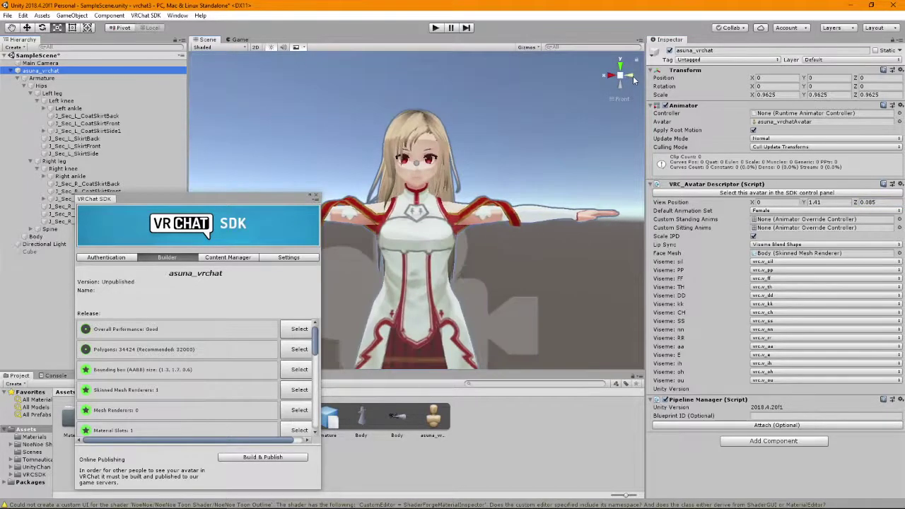
{"action": "left_click", "coordinate": [611, 76]}
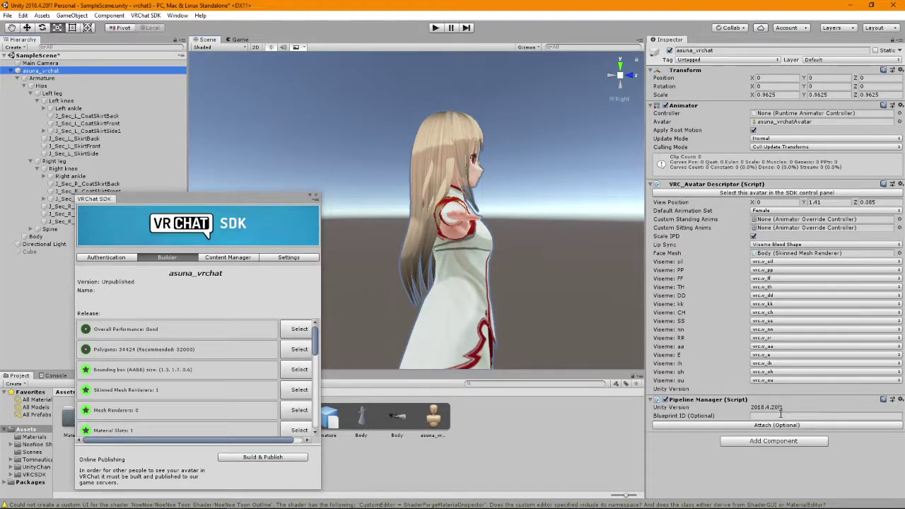
Inspect the Pipeline Manager's Blueprint ID field and browse the uploaded avatars in the SDK's Content Manager.
{"action": "left_click", "coordinate": [757, 442]}
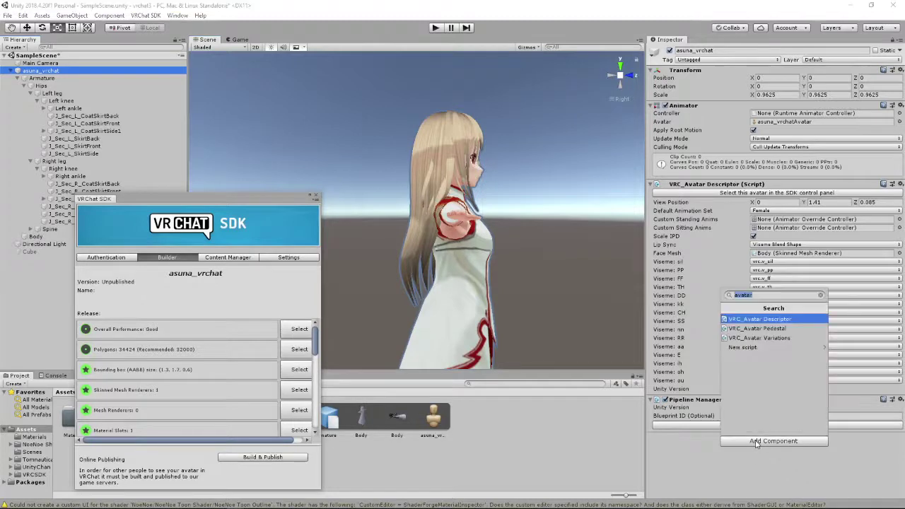
{"action": "left_click", "coordinate": [700, 472]}
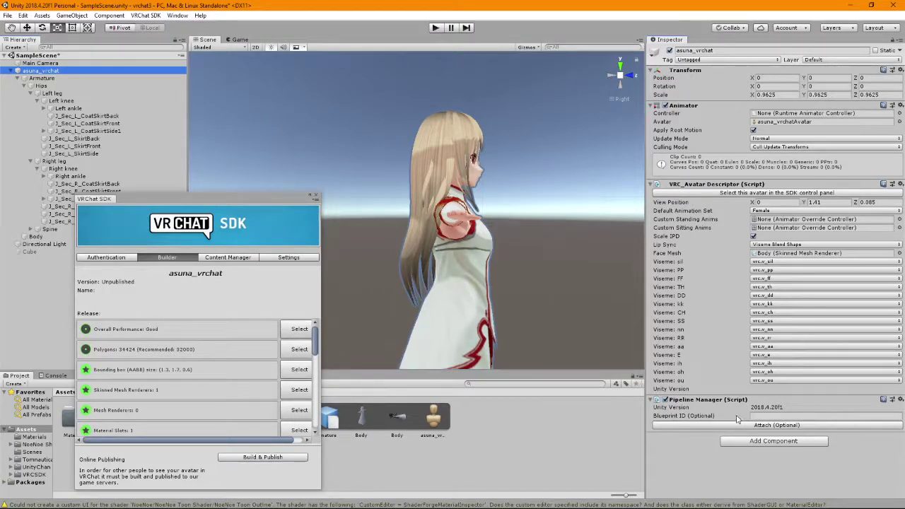
{"action": "left_click", "coordinate": [773, 414]}
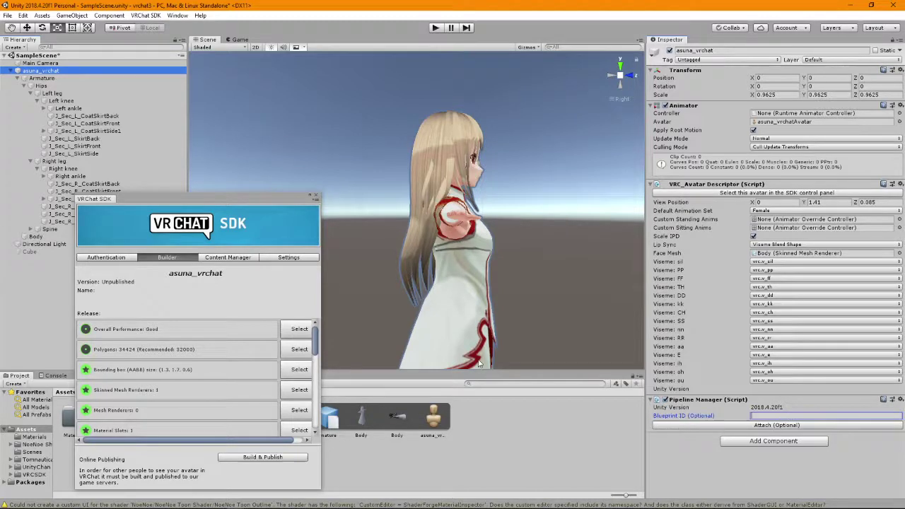
{"action": "left_click", "coordinate": [217, 259]}
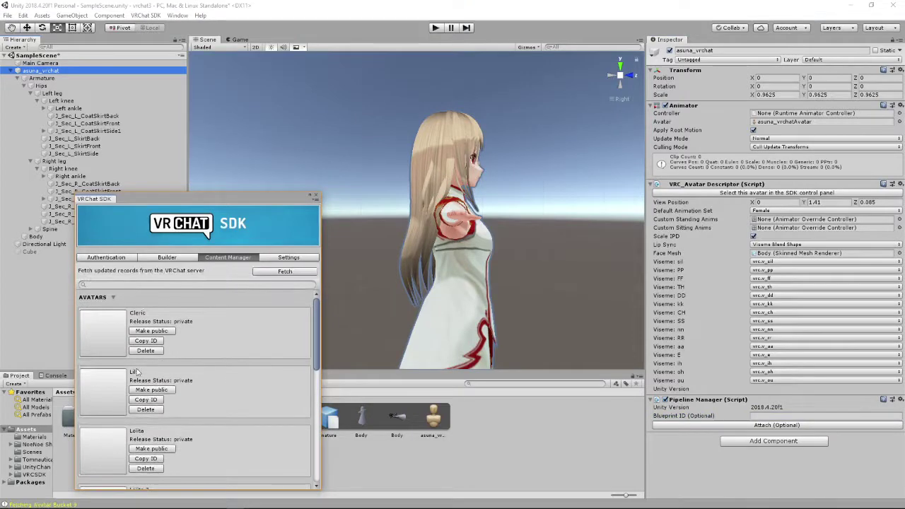
{"action": "scroll", "coordinate": [229, 403], "scroll_direction": "down", "scroll_amount": 10}
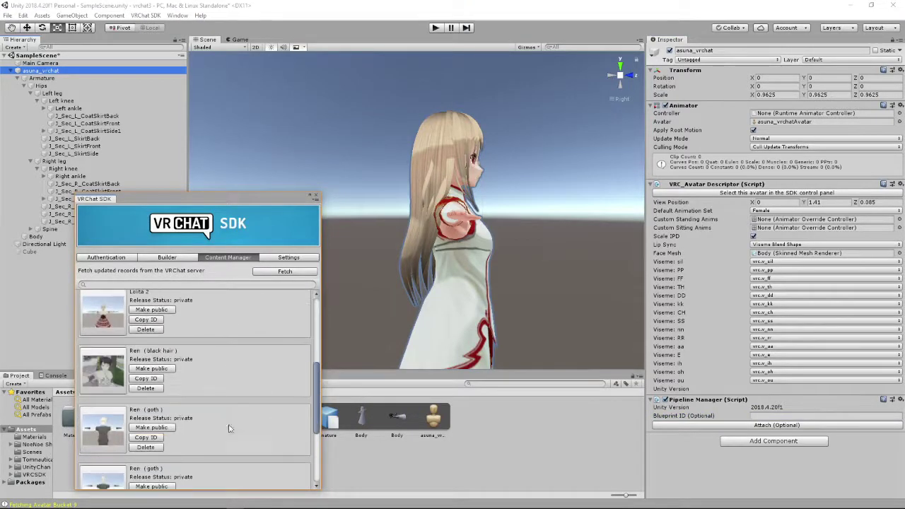
{"action": "scroll", "coordinate": [223, 438], "scroll_direction": "up", "scroll_amount": 10}
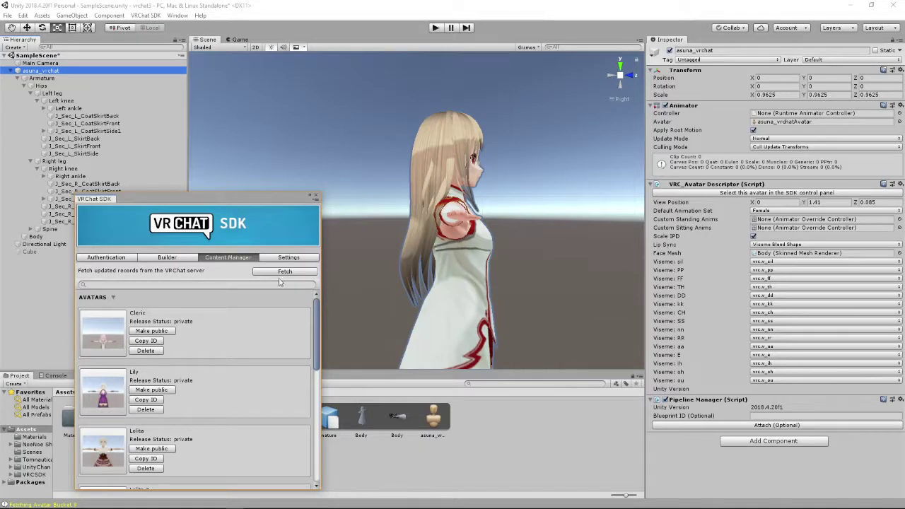
Review the dynamic bone checks in the SDK builder's performance list and view the avatar from the front.
{"action": "left_click", "coordinate": [177, 258]}
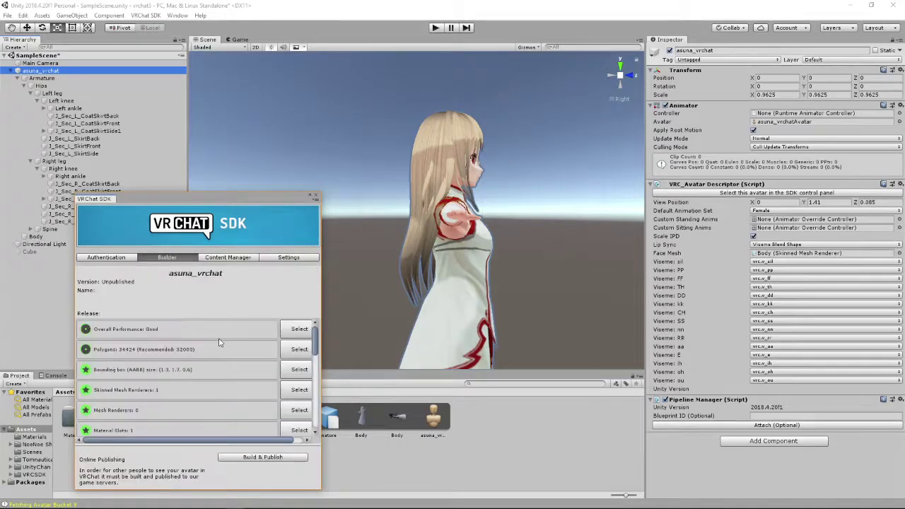
{"action": "scroll", "coordinate": [219, 342], "scroll_direction": "down", "scroll_amount": 5}
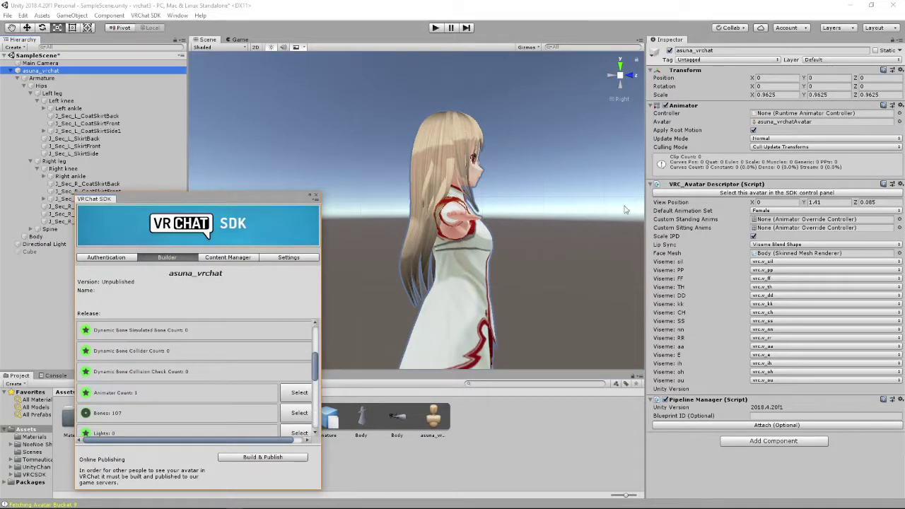
{"action": "left_click", "coordinate": [631, 79]}
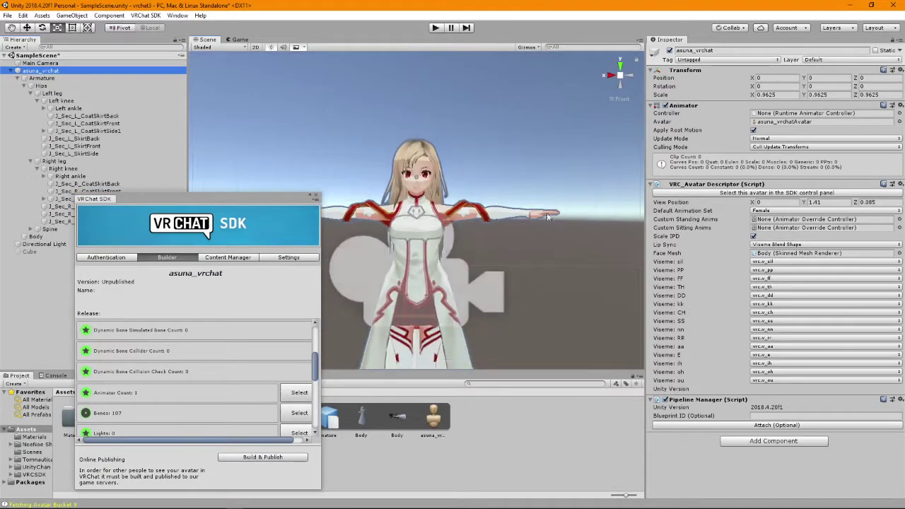
Import all items of Dynamic Bones.unitypackage from the vrchat downloads folder as a custom package.
{"action": "left_click_drag", "start_coordinate": [210, 197], "coordinate": [248, 90]}
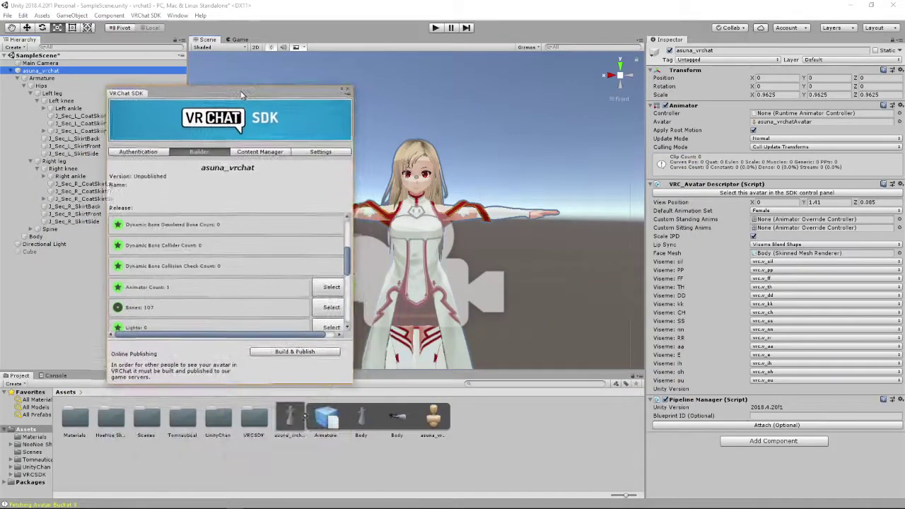
{"action": "left_click", "coordinate": [99, 468]}
{"action": "left_click", "coordinate": [23, 14]}
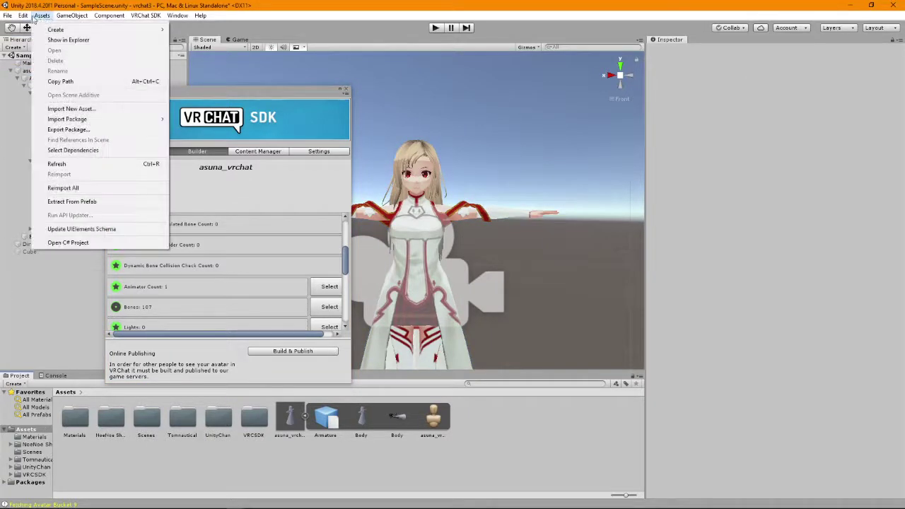
{"action": "mouse_move", "coordinate": [42, 15]}
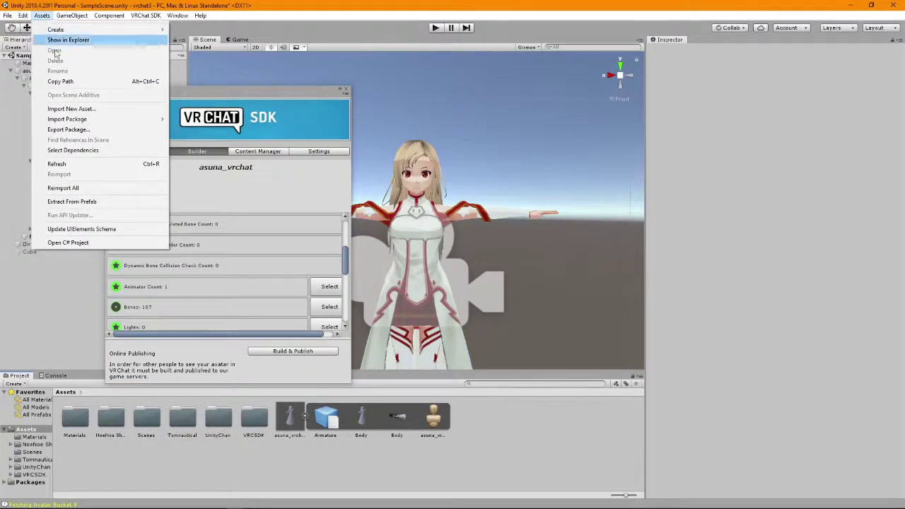
{"action": "mouse_move", "coordinate": [105, 119]}
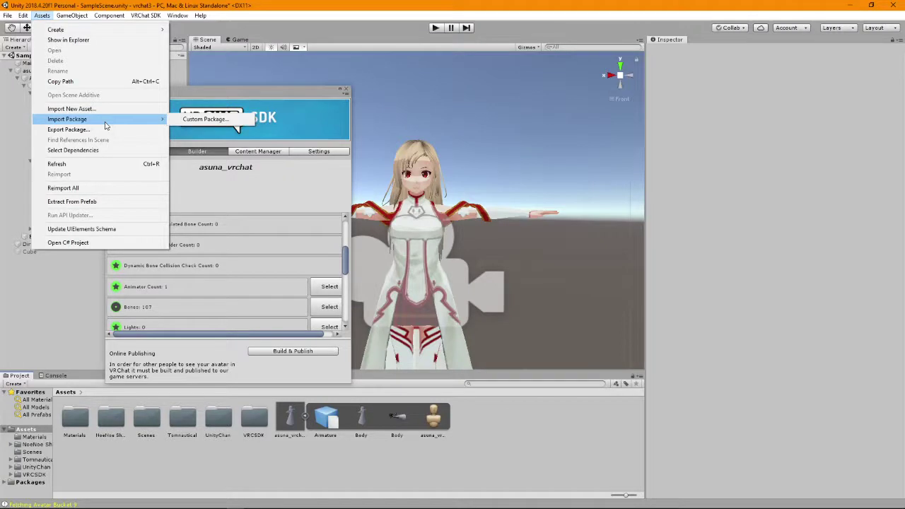
{"action": "left_click", "coordinate": [200, 121]}
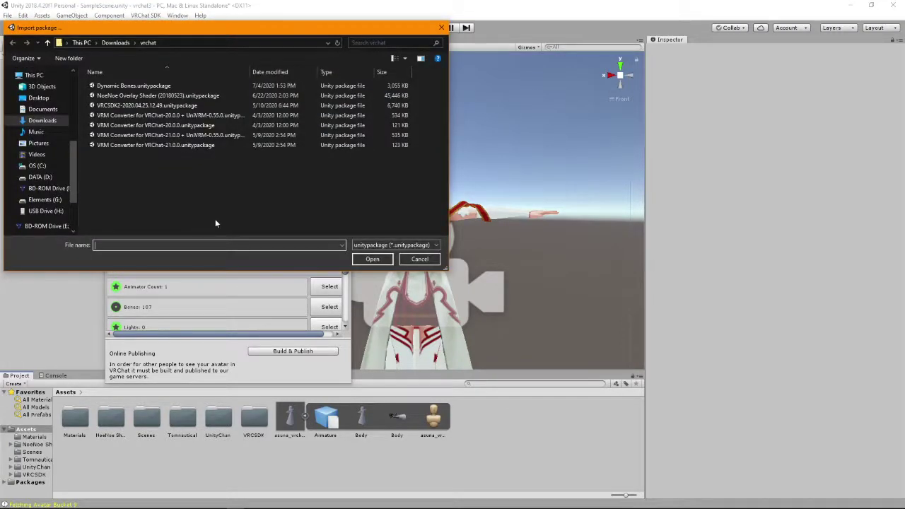
{"action": "left_click", "coordinate": [135, 85]}
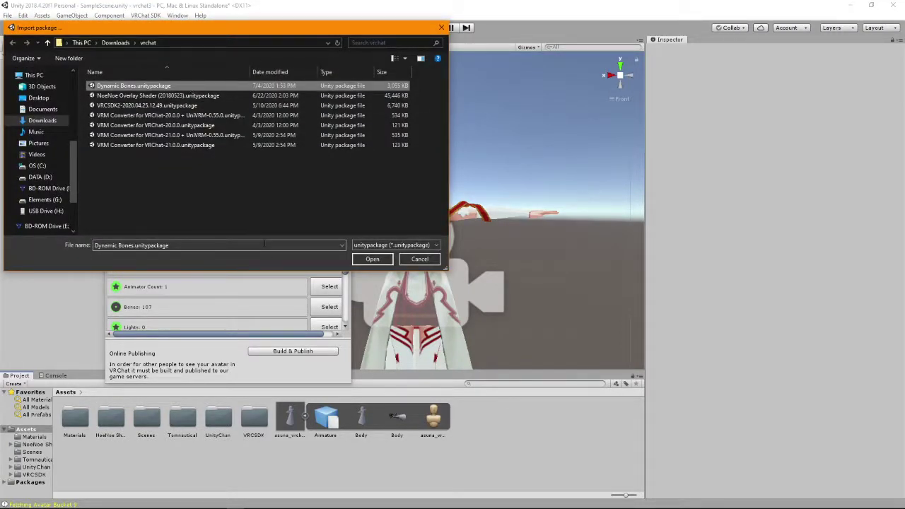
{"action": "left_click", "coordinate": [364, 259]}
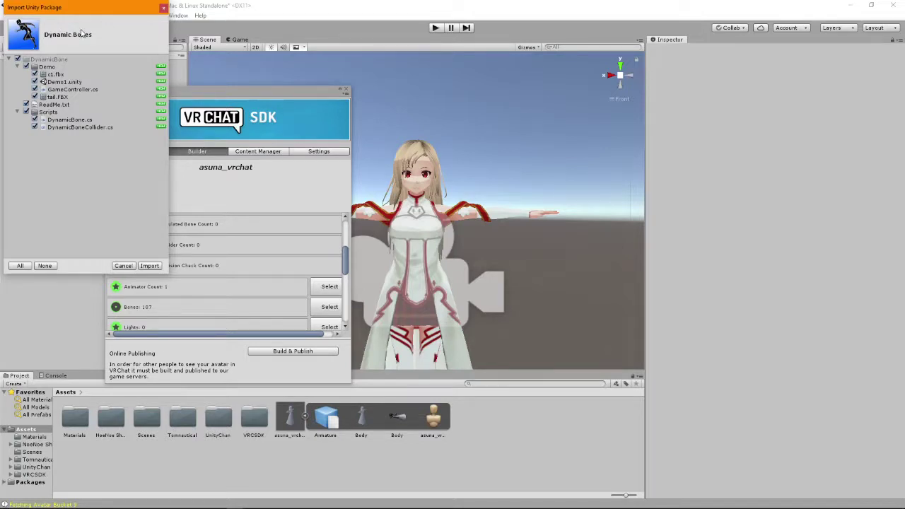
{"action": "left_click", "coordinate": [155, 266]}
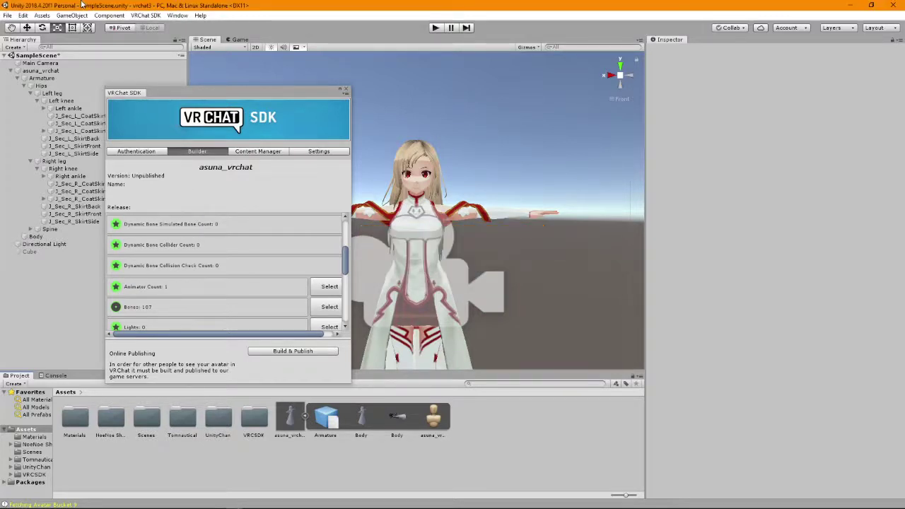
Open the Asset Store and move the VRChat SDK window clear of the store page.
{"action": "left_click", "coordinate": [119, 17]}
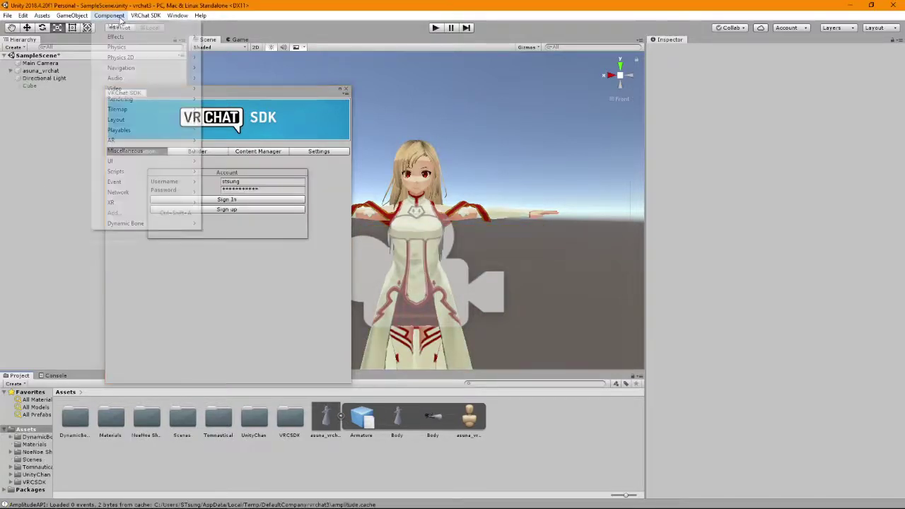
{"action": "left_click", "coordinate": [176, 16]}
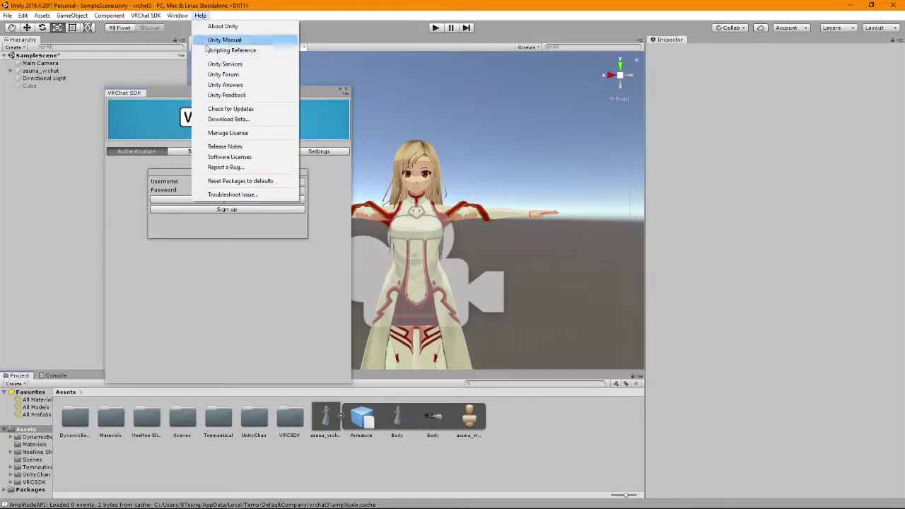
{"action": "left_click", "coordinate": [267, 9]}
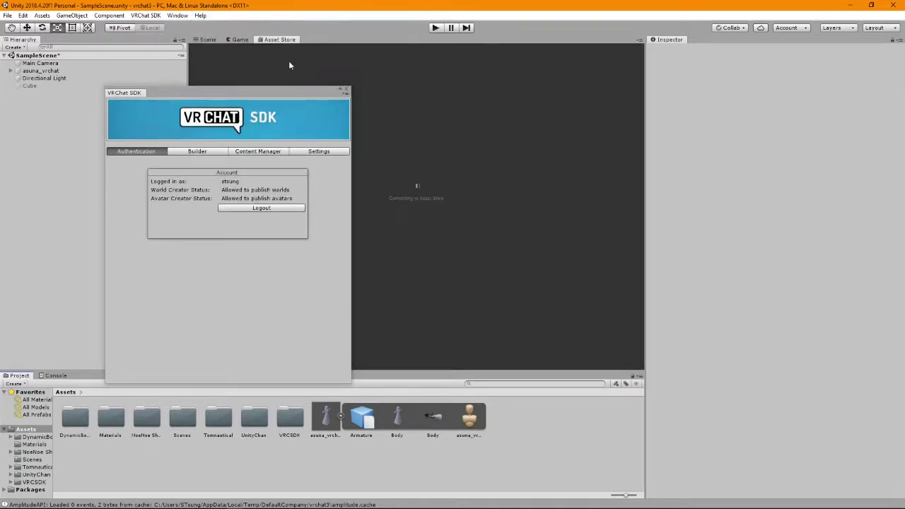
{"action": "left_click_drag", "start_coordinate": [272, 93], "coordinate": [790, 150]}
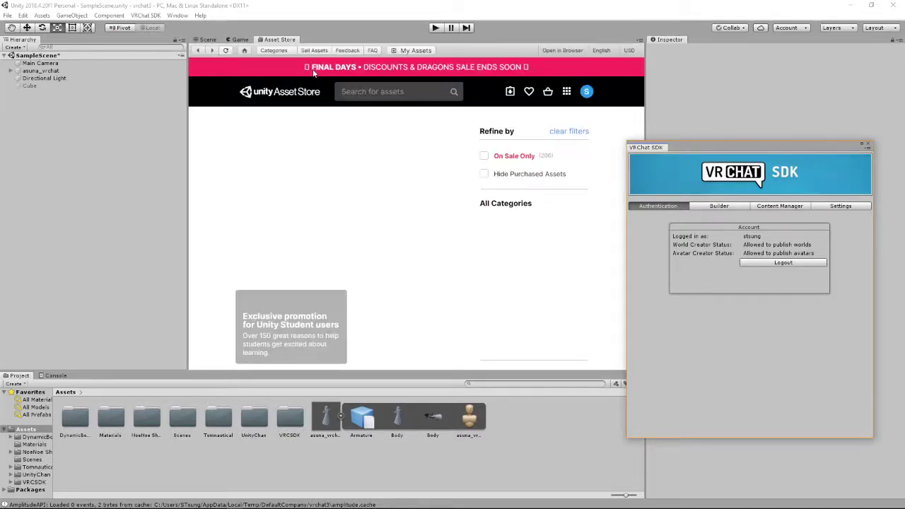
Search the Asset Store for "dynamic bone", look over the Dynamic Bone listing and return to the Scene view.
{"action": "left_click", "coordinate": [373, 91]}
{"action": "type", "text": "synamic"}
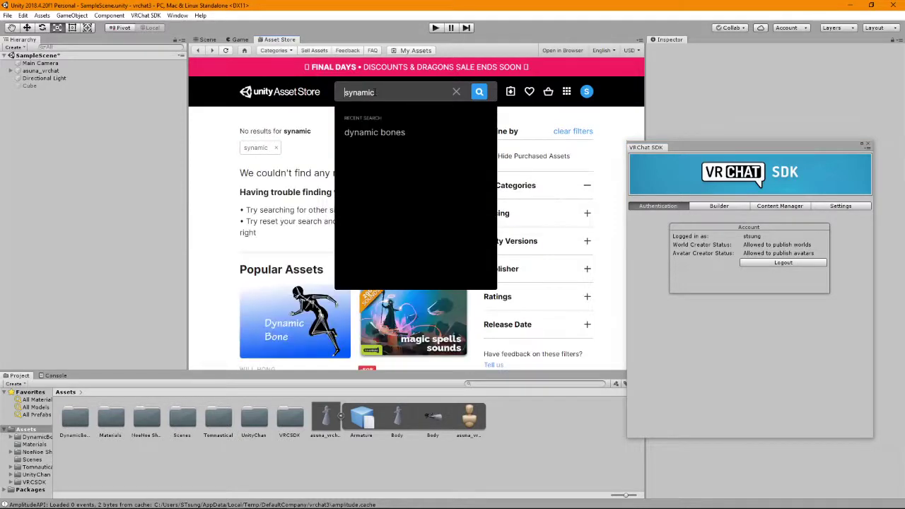
{"action": "key", "text": "Delete"}
{"action": "type", "text": "d"}
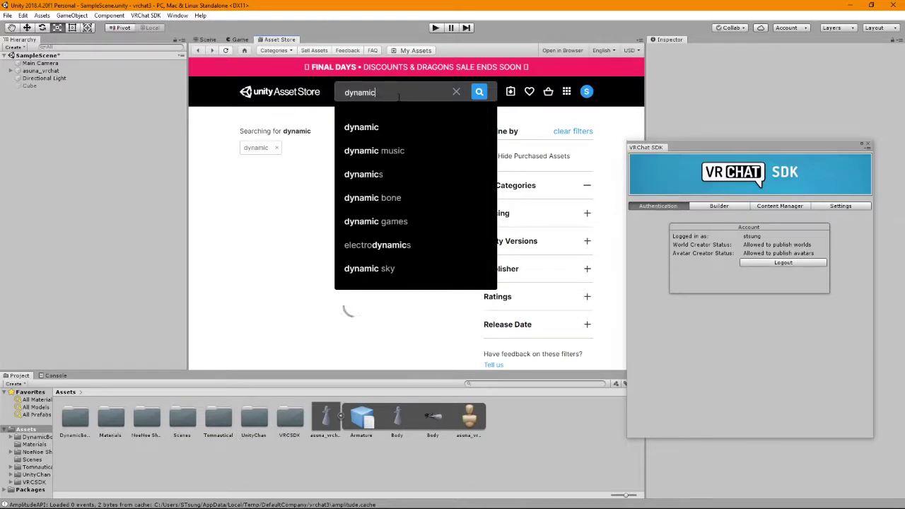
{"action": "left_click", "coordinate": [432, 190]}
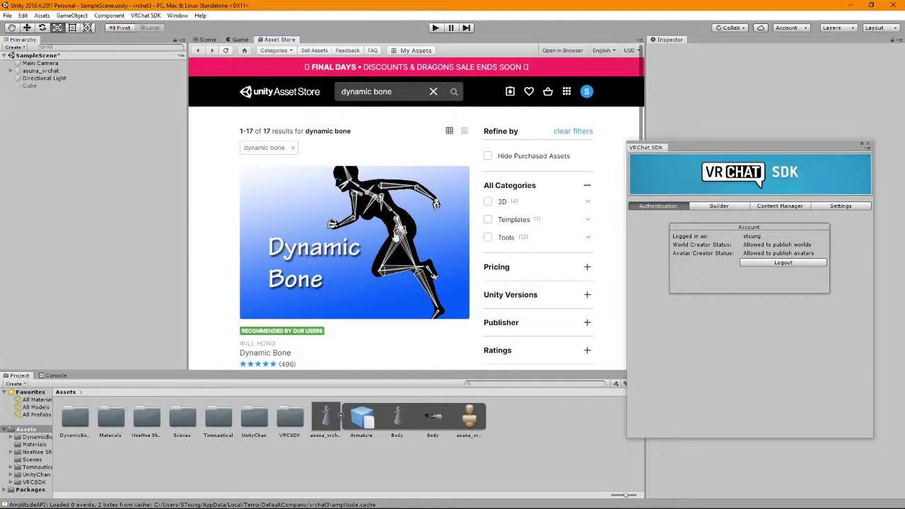
{"action": "scroll", "coordinate": [396, 237], "scroll_direction": "down", "scroll_amount": 3}
{"action": "scroll", "coordinate": [385, 248], "scroll_direction": "up", "scroll_amount": 3}
{"action": "left_click", "coordinate": [239, 40]}
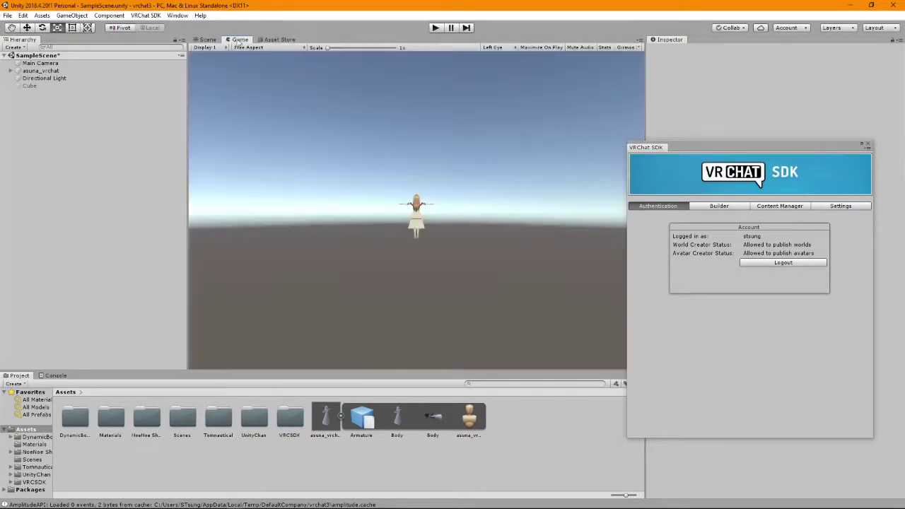
{"action": "left_click", "coordinate": [208, 39]}
Add a Dynamic Bone component to asuna_vrchat and bring its settings into view.
{"action": "left_click_drag", "start_coordinate": [788, 152], "coordinate": [272, 120]}
{"action": "left_click", "coordinate": [42, 71]}
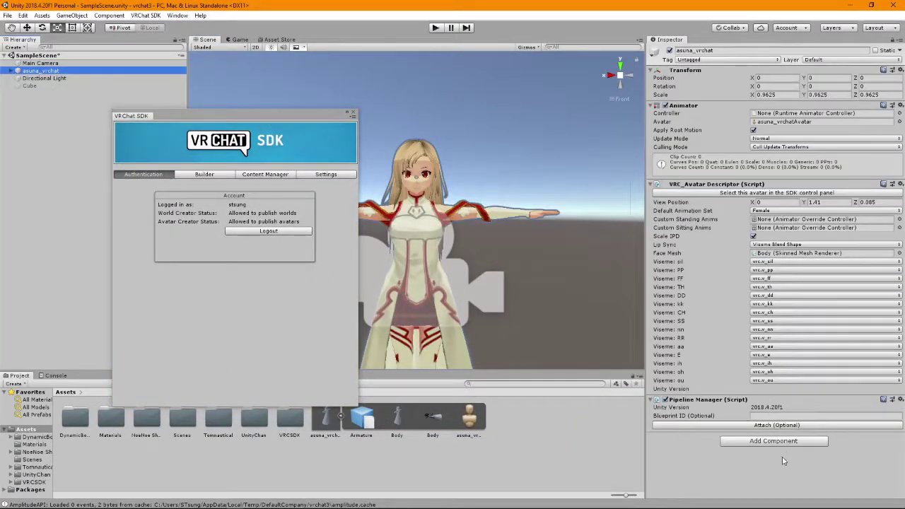
{"action": "left_click", "coordinate": [772, 440]}
{"action": "type", "text": "dyna"}
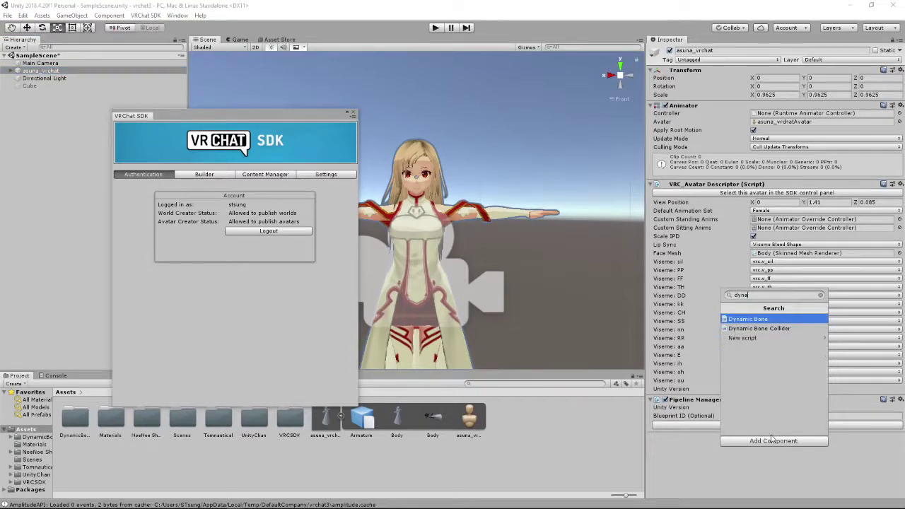
{"action": "left_click", "coordinate": [778, 318]}
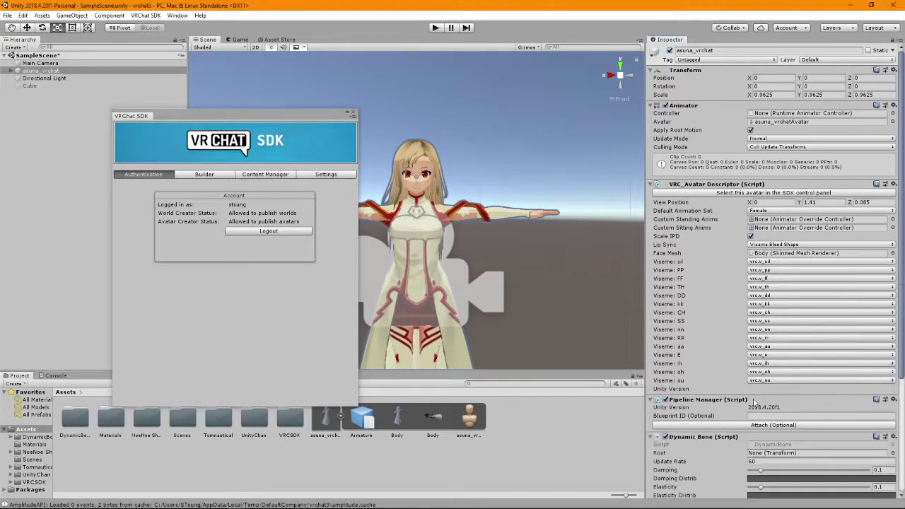
{"action": "scroll", "coordinate": [749, 417], "scroll_direction": "down", "scroll_amount": 5}
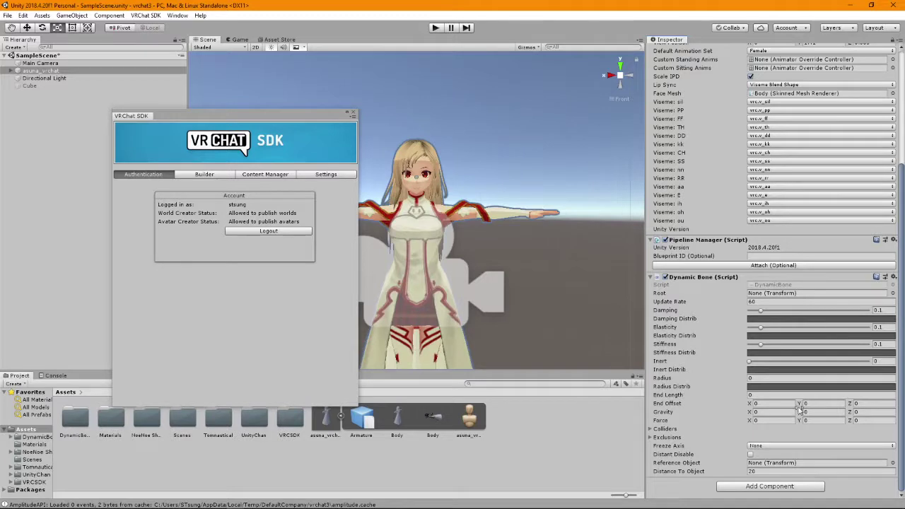
Move the VRChat SDK window clear of the avatar and remove the Dynamic Bone component from asuna_vrchat.
{"action": "left_click", "coordinate": [607, 75]}
{"action": "left_click", "coordinate": [628, 77]}
{"action": "left_click_drag", "start_coordinate": [252, 111], "coordinate": [216, 102]}
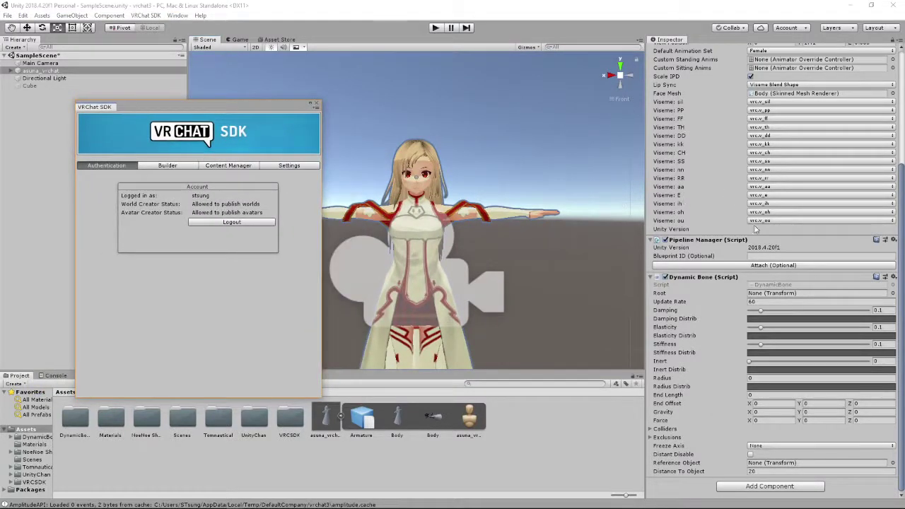
{"action": "left_click", "coordinate": [893, 276]}
{"action": "left_click", "coordinate": [840, 301]}
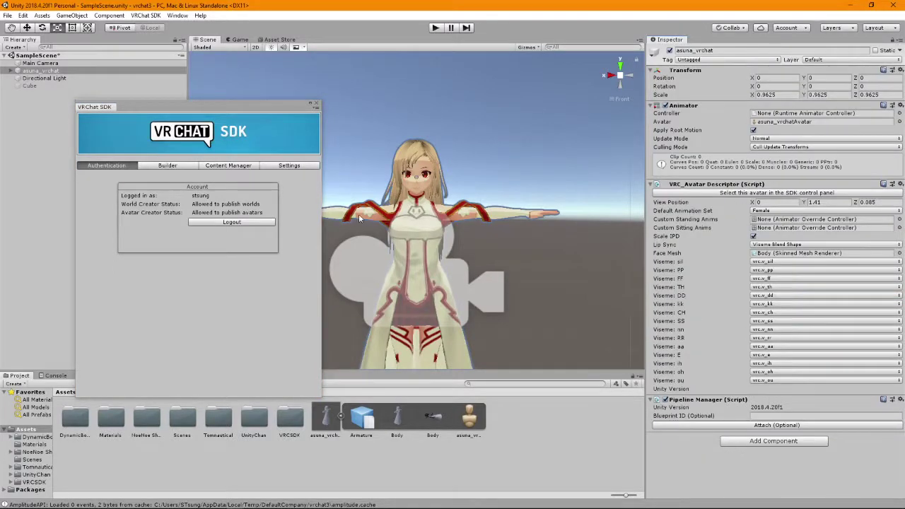
Review asuna_vrchat's performance statistics in the VRChat SDK Builder and start Build & Publish for the avatar.
{"action": "left_click", "coordinate": [254, 229]}
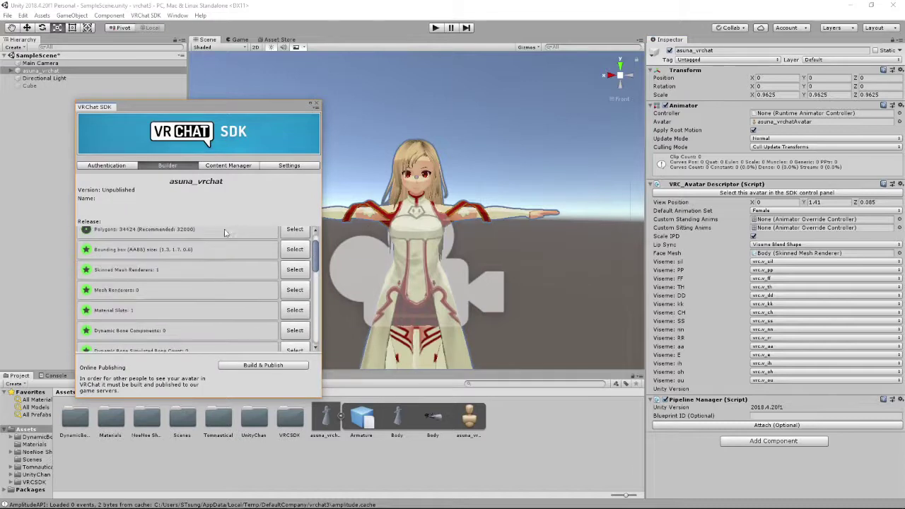
{"action": "scroll", "coordinate": [181, 247], "scroll_direction": "down", "scroll_amount": 6}
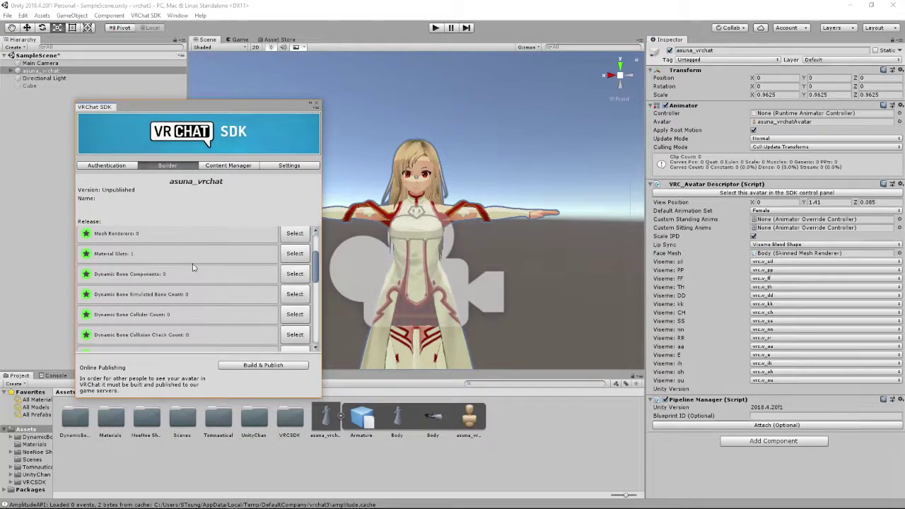
{"action": "scroll", "coordinate": [194, 267], "scroll_direction": "down", "scroll_amount": 5}
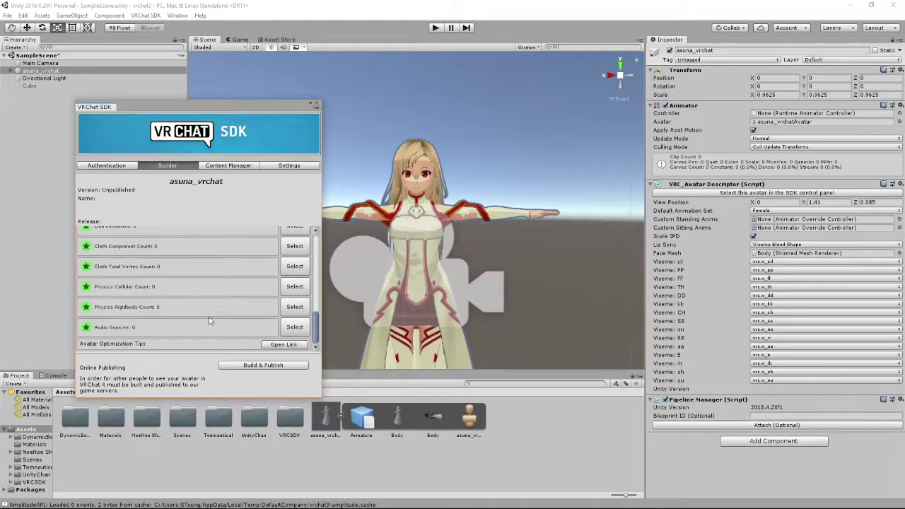
{"action": "left_click", "coordinate": [242, 368]}
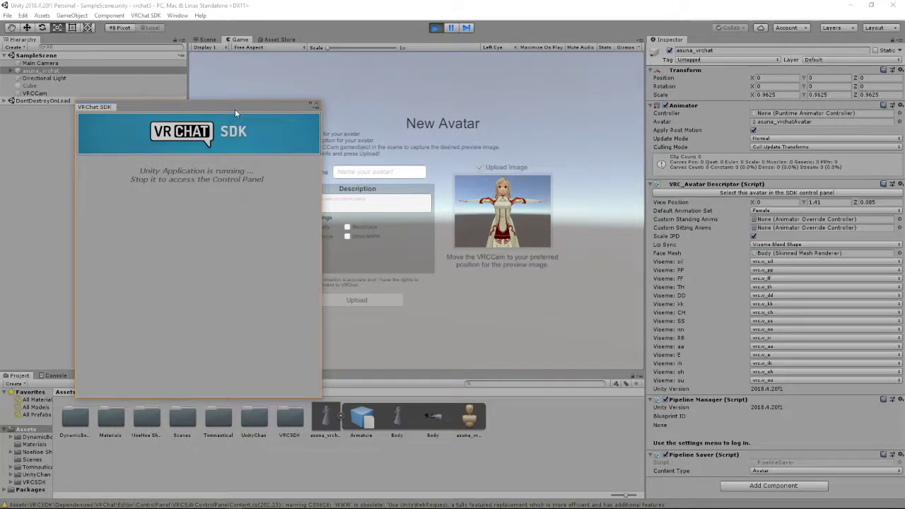
Name the new avatar Asuna, keep its sharing private and confirm the accuracy and content rights statement.
{"action": "left_click_drag", "start_coordinate": [234, 109], "coordinate": [137, 107]}
{"action": "left_click", "coordinate": [361, 176]}
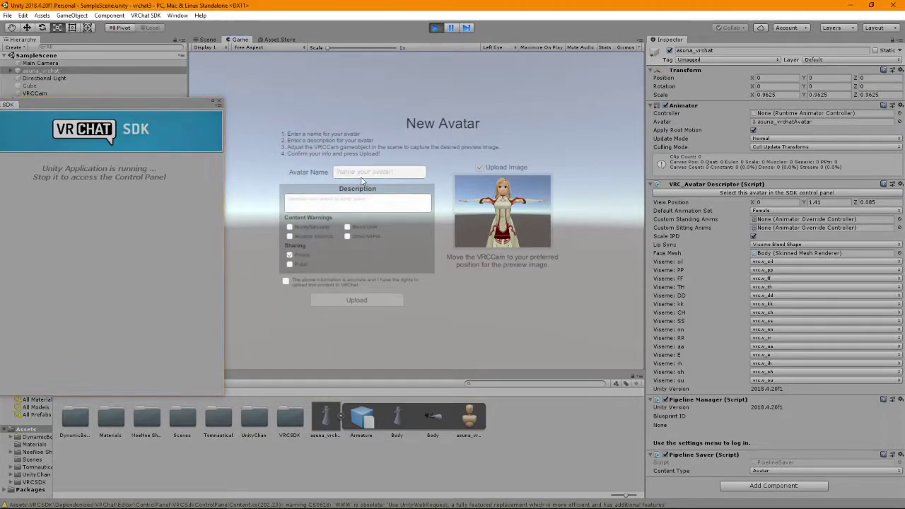
{"action": "type", "text": "Asuna"}
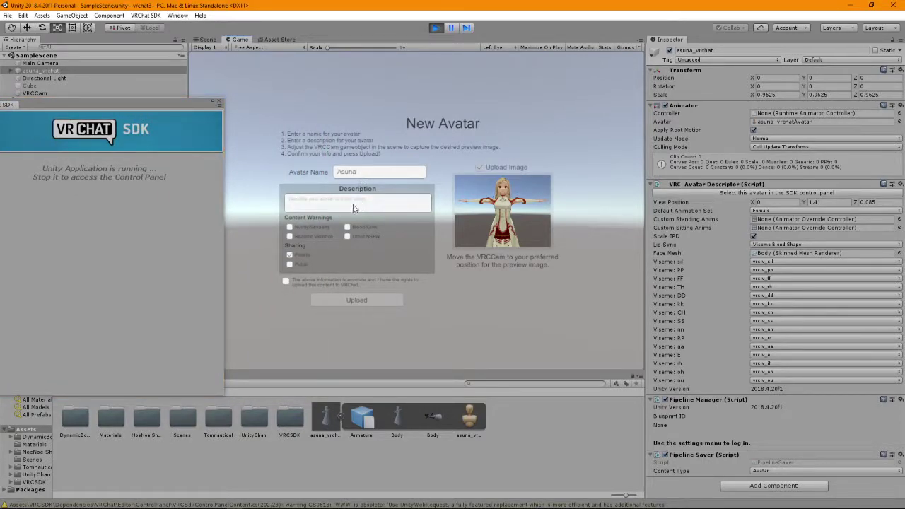
{"action": "left_click", "coordinate": [354, 207]}
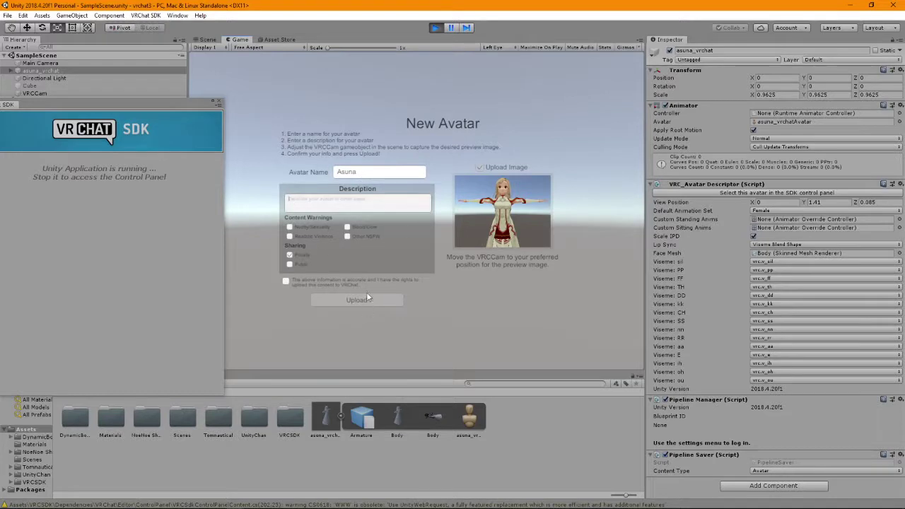
{"action": "left_click", "coordinate": [290, 255]}
{"action": "left_click", "coordinate": [286, 281]}
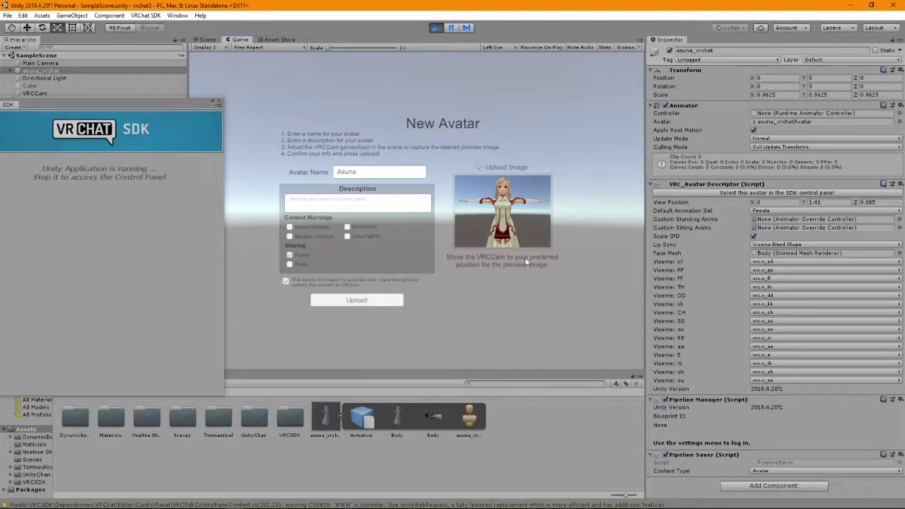
Select VRCCam in the Scene view and check how its camera preview frames the avatar.
{"action": "left_click", "coordinate": [210, 40]}
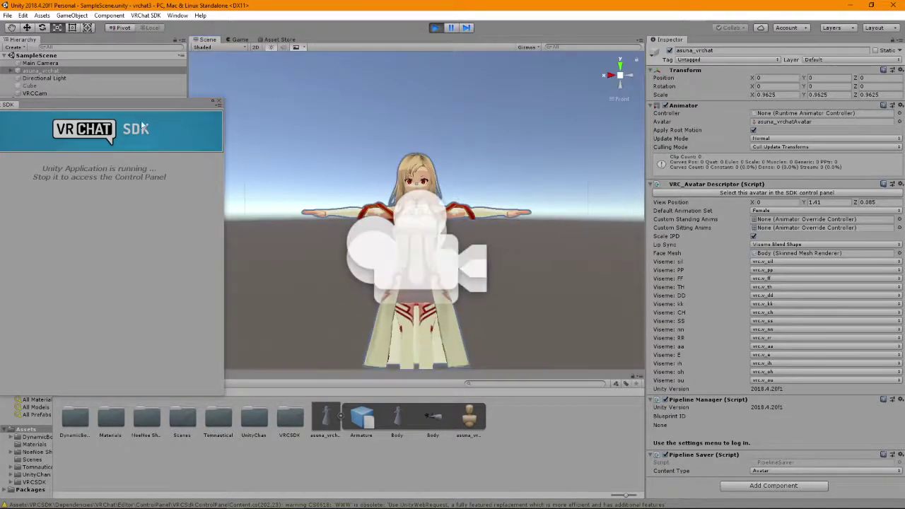
{"action": "left_click_drag", "start_coordinate": [129, 107], "coordinate": [160, 168]}
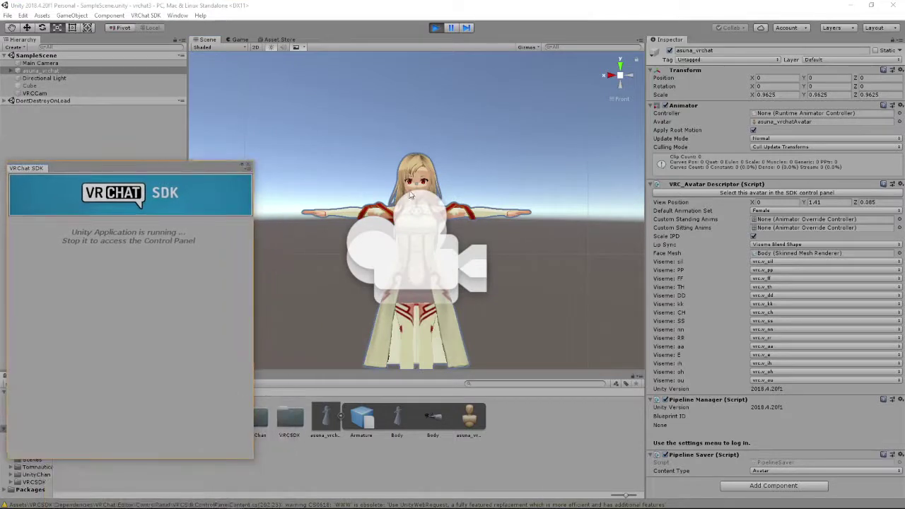
{"action": "scroll", "coordinate": [493, 203], "scroll_direction": "down", "scroll_amount": 2}
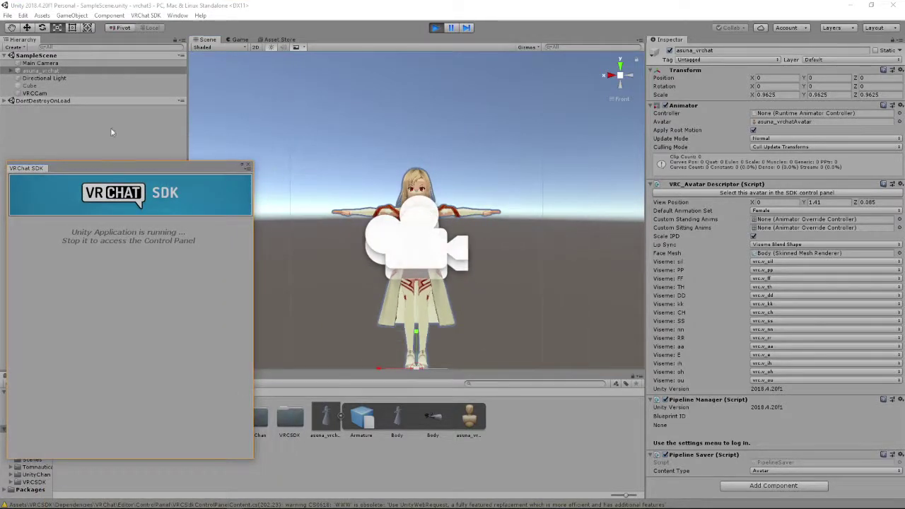
{"action": "left_click", "coordinate": [56, 87]}
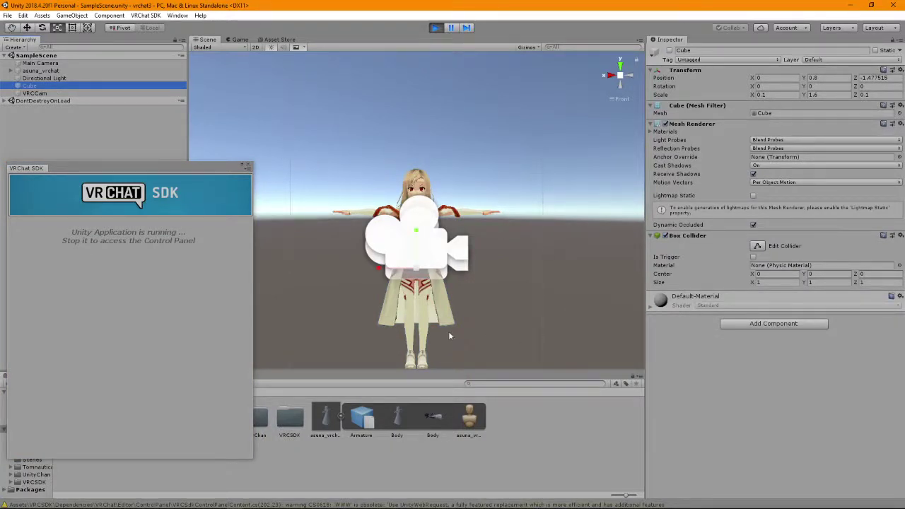
{"action": "left_click", "coordinate": [436, 245]}
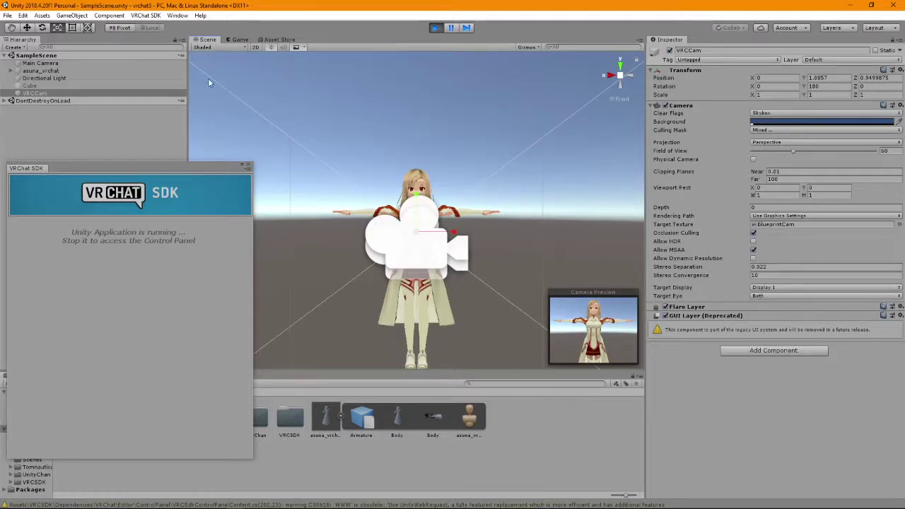
Return to the New Avatar form and upload the avatar to VRChat.
{"action": "left_click", "coordinate": [242, 40]}
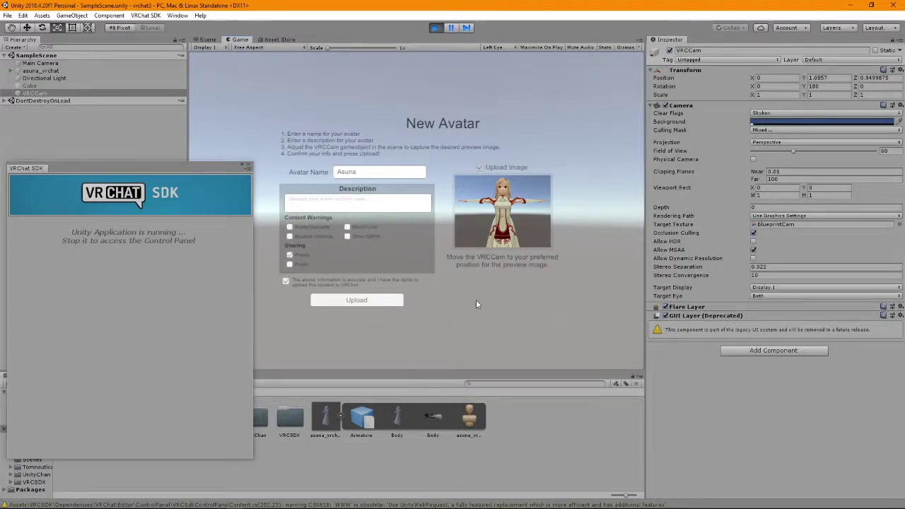
{"action": "left_click", "coordinate": [356, 300]}
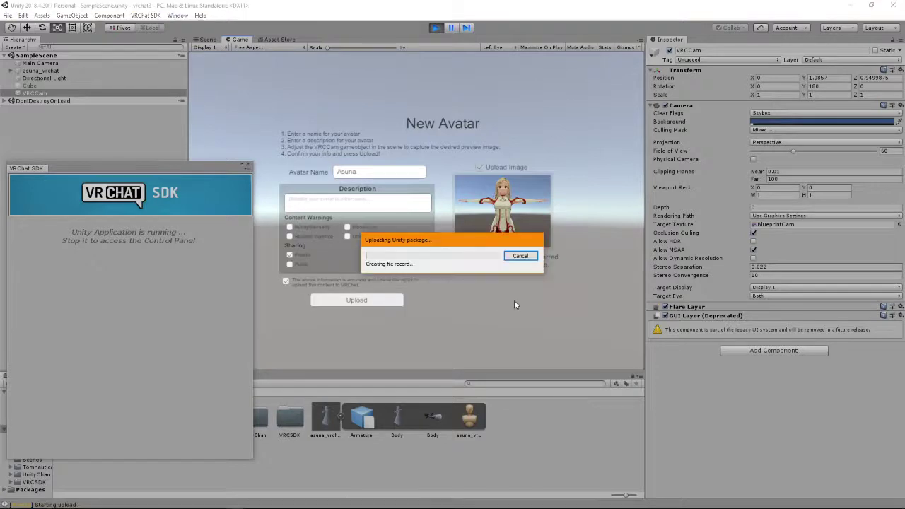